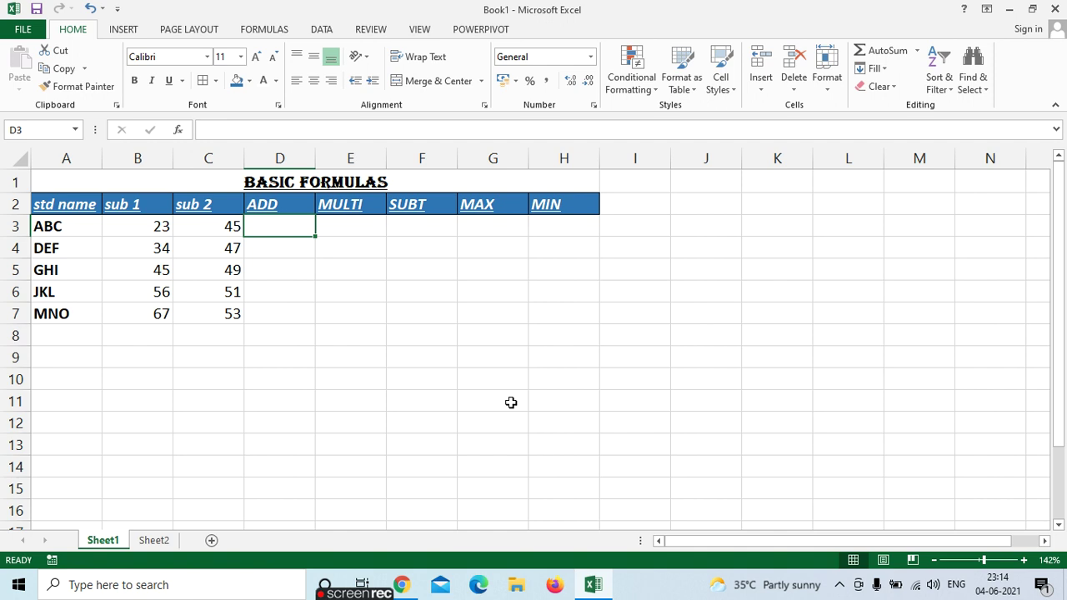
- Enter =SUM(B3,C3) in D3 and fill it down to D7, giving totals 68 through 120
type("=")
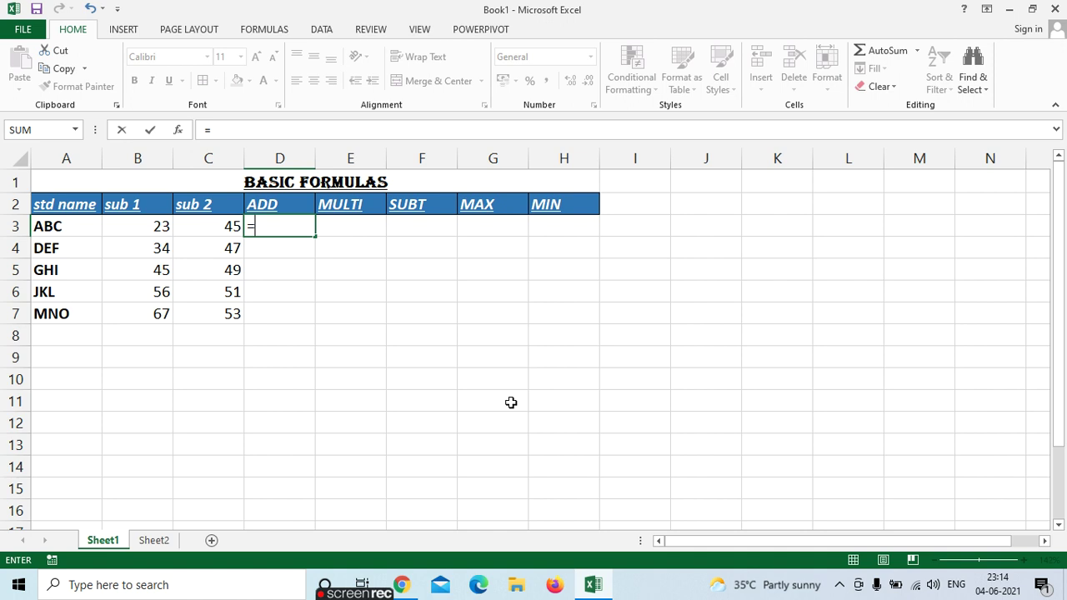
type("SUM")
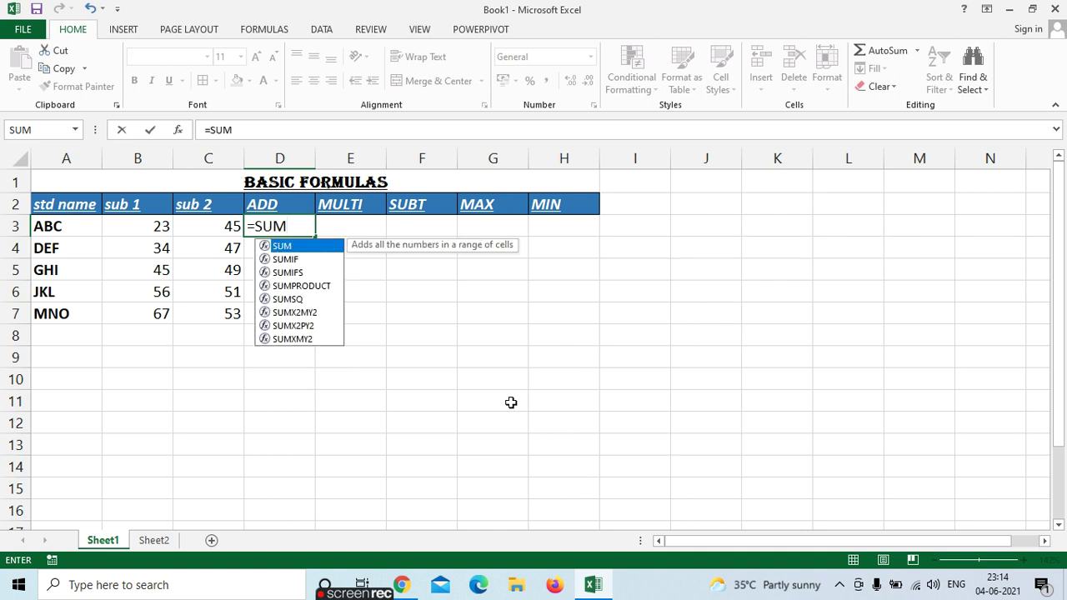
type("(")
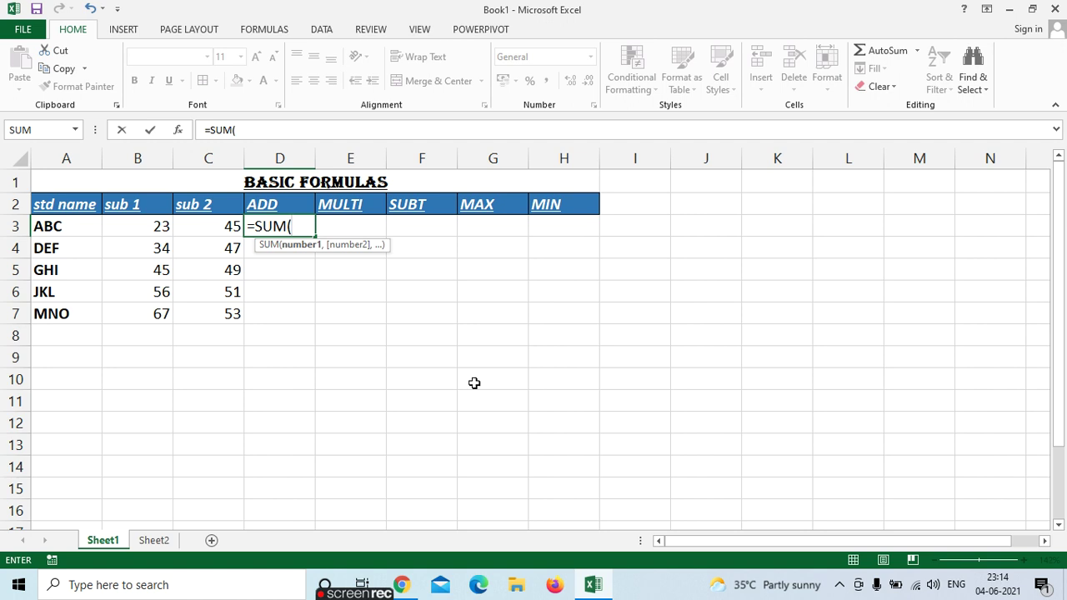
left_click(138, 228)
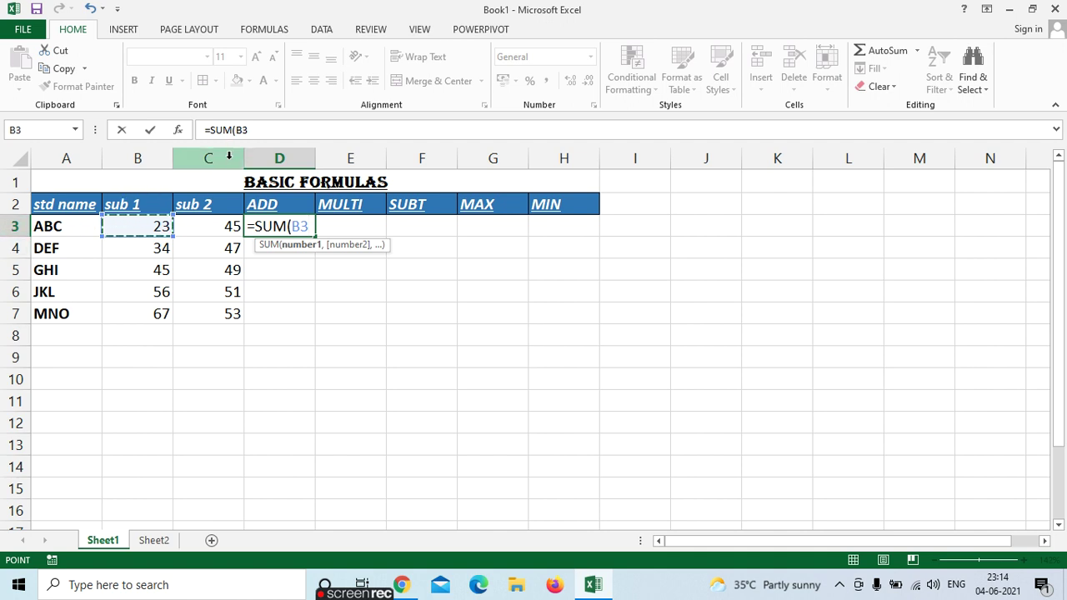
left_click(202, 227)
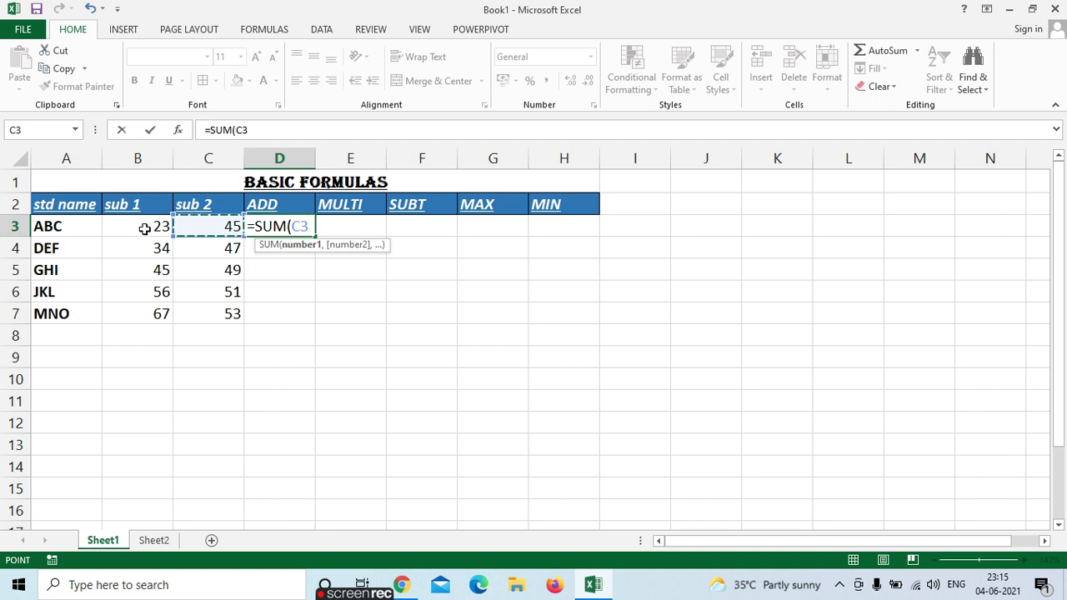
left_click(156, 226)
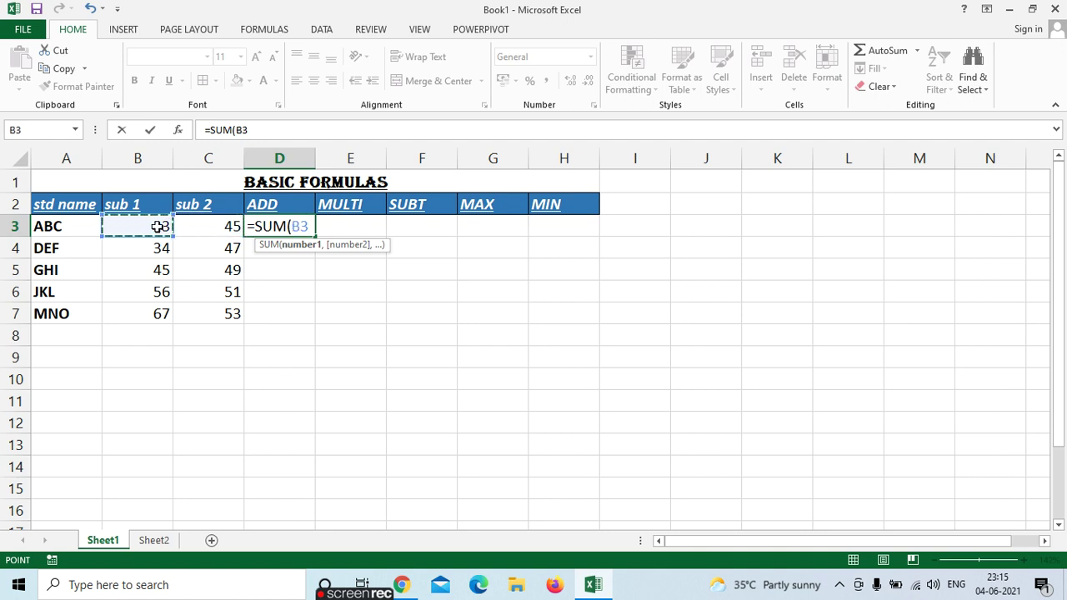
type(",")
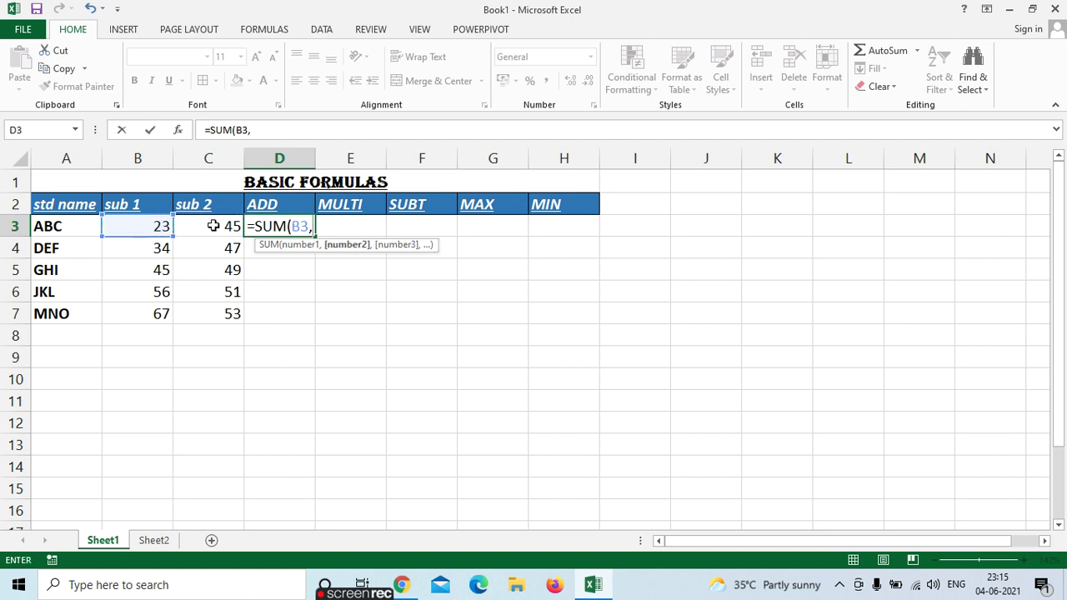
left_click(214, 226)
type(")")
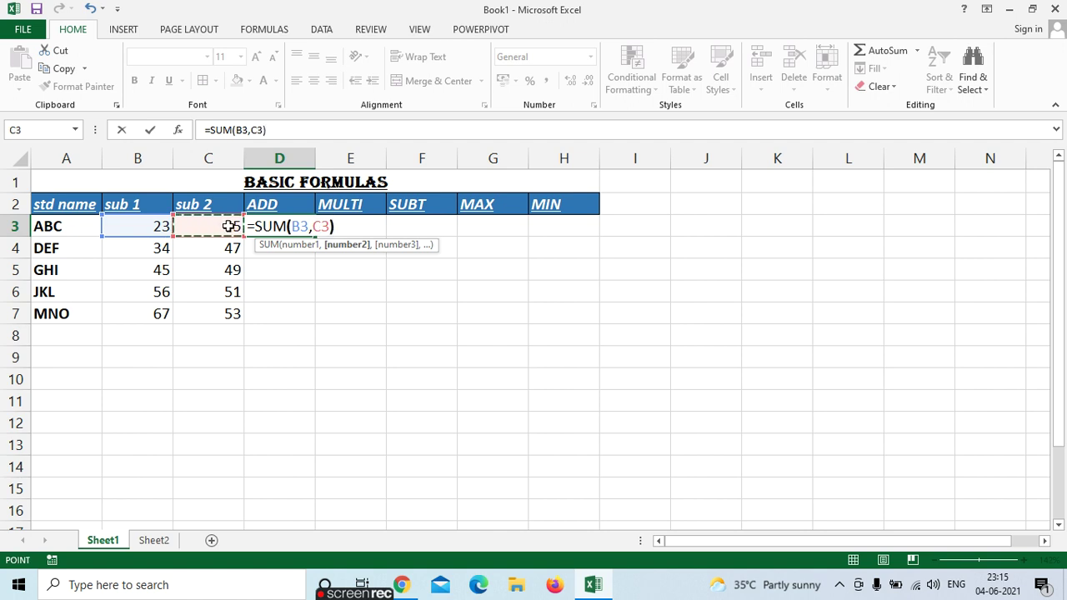
key("Return")
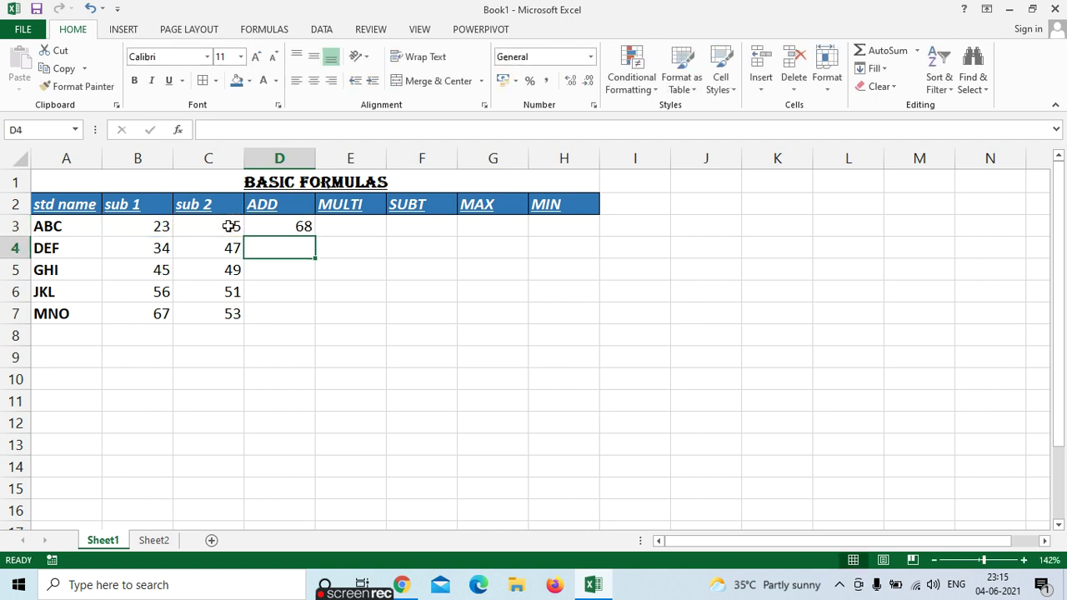
key("Up")
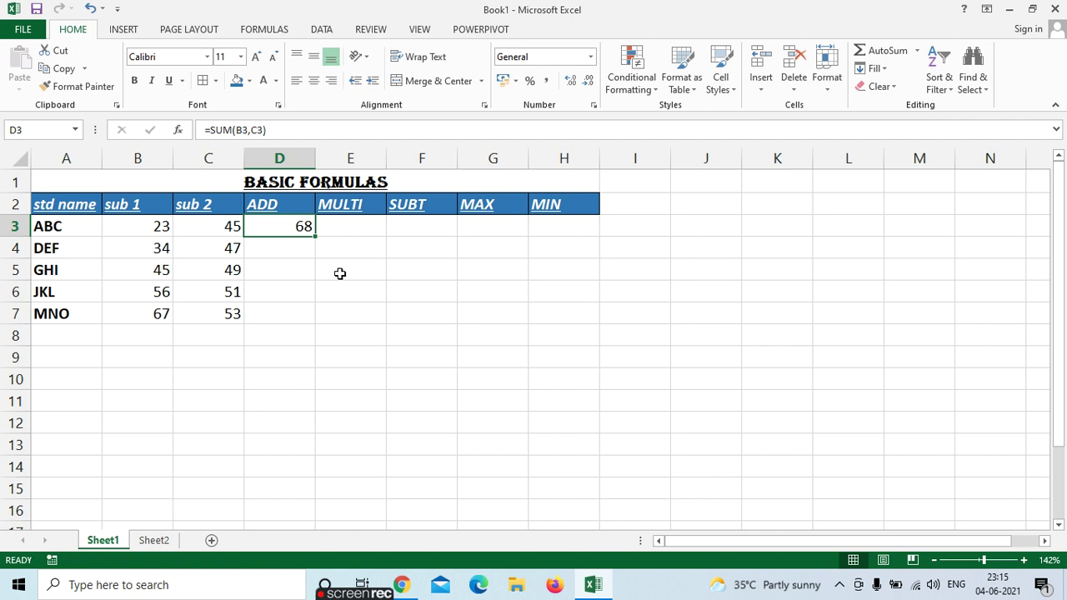
left_click_drag(315, 237, 320, 318)
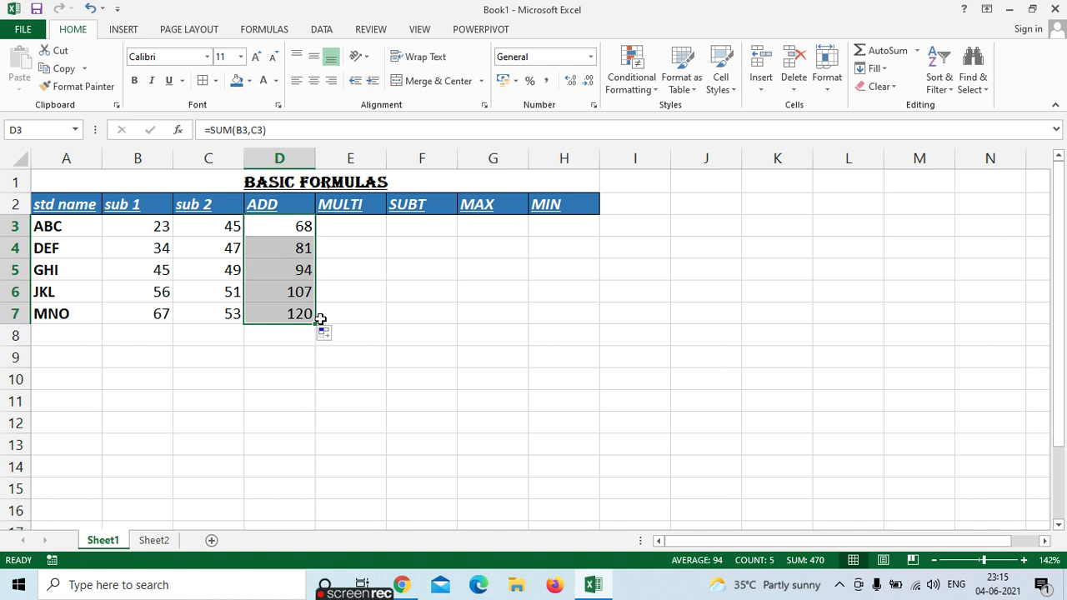
- Enter =SUM(B3*C3) in E3 to multiply ABC's two scores, giving 1035
left_click(371, 222)
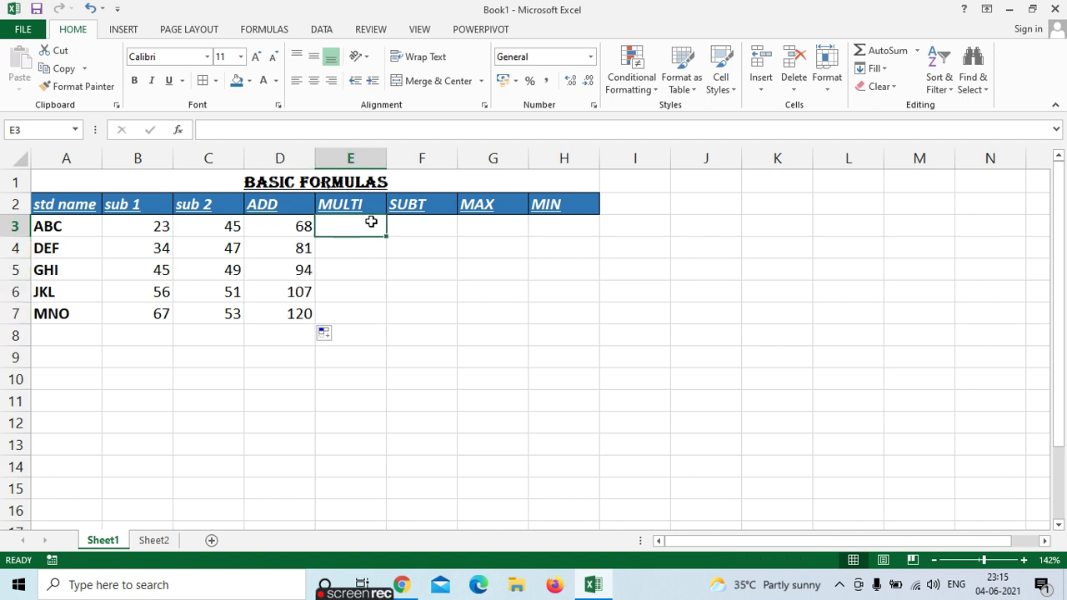
type("=S")
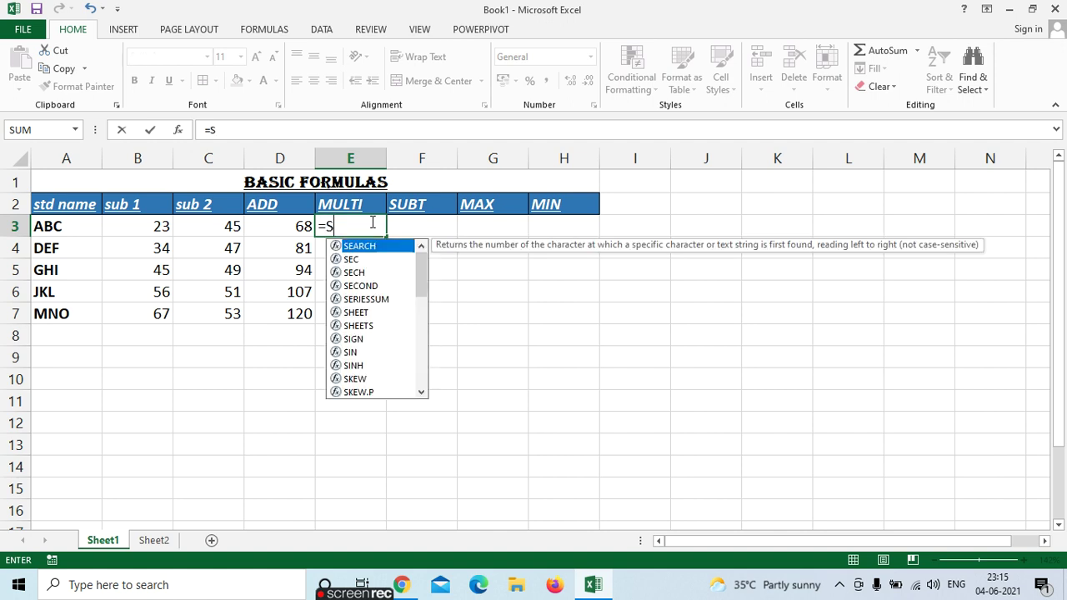
type("UM")
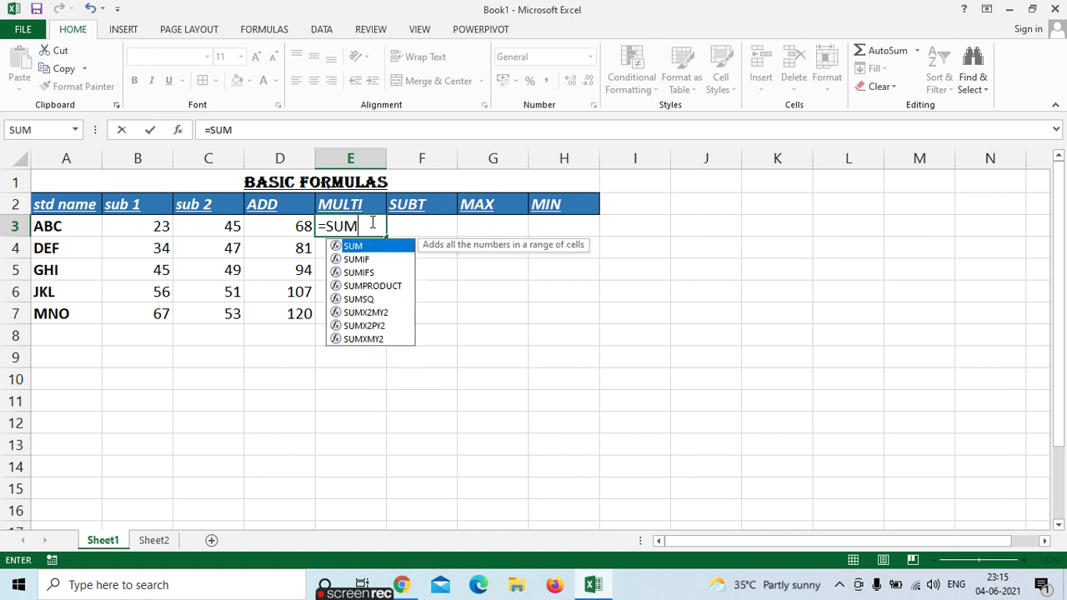
type("(")
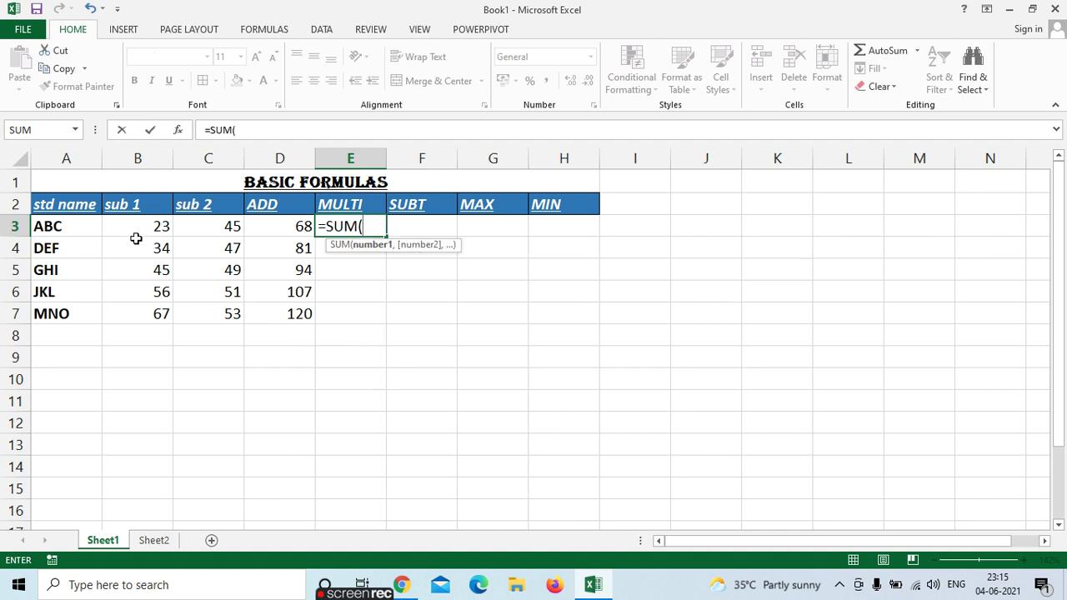
left_click(138, 225)
type(",")
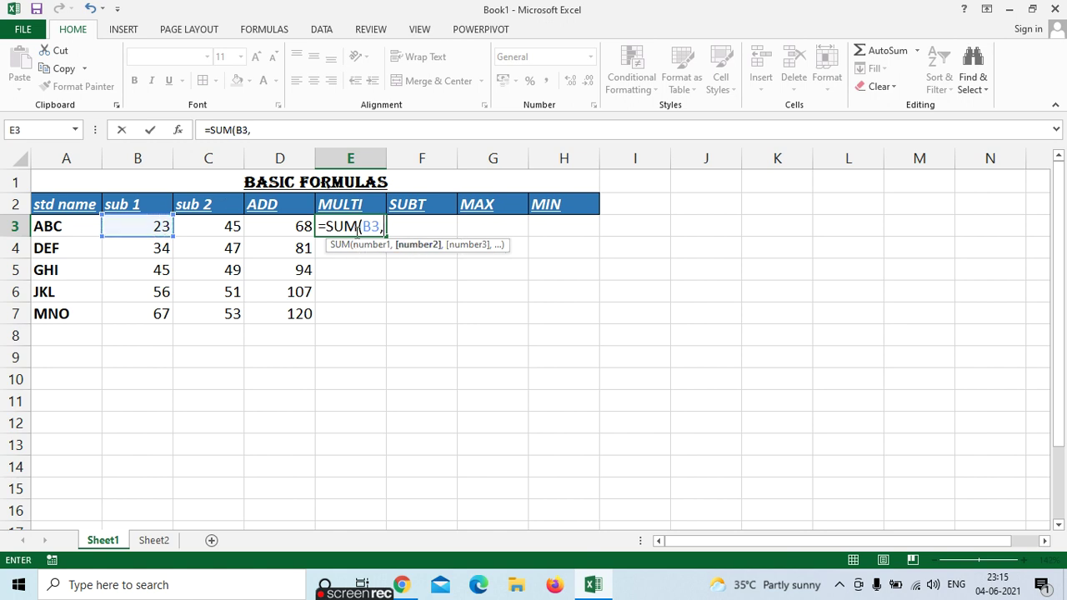
key("BackSpace")
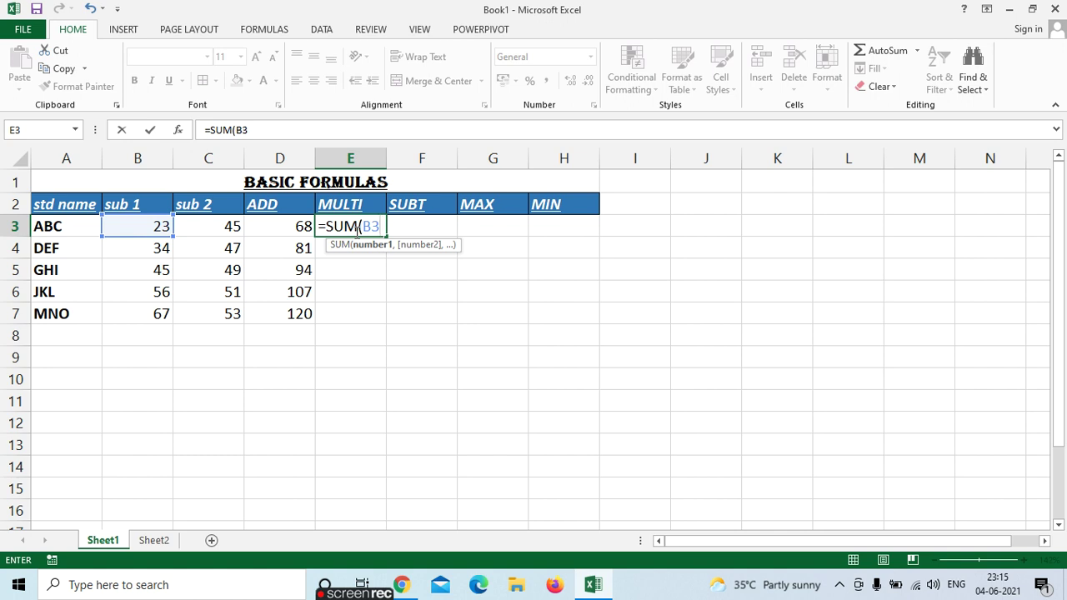
type("*")
left_click(204, 231)
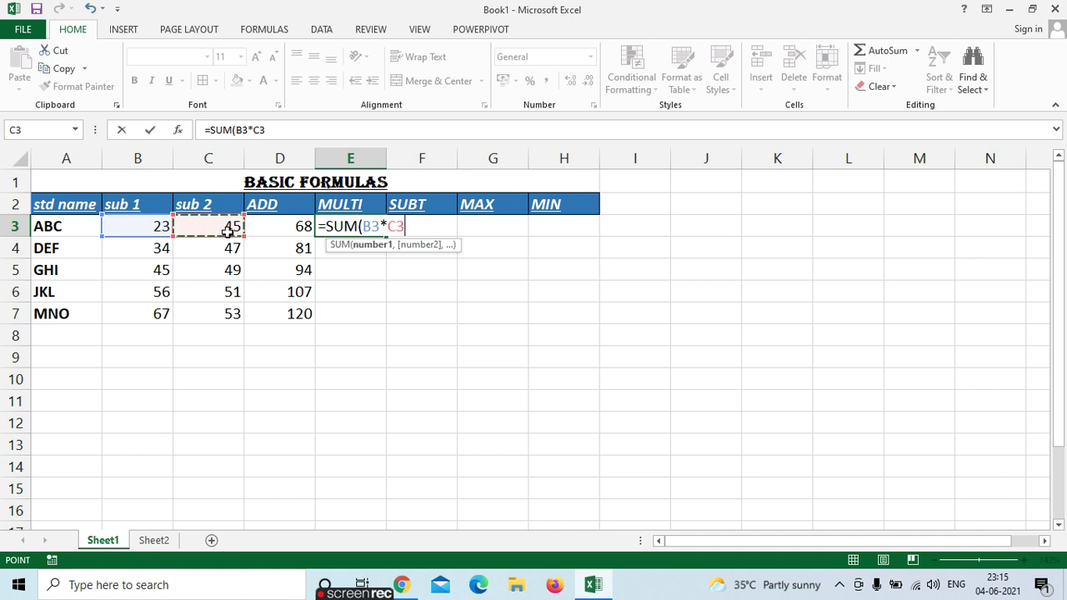
type(")")
key("Return")
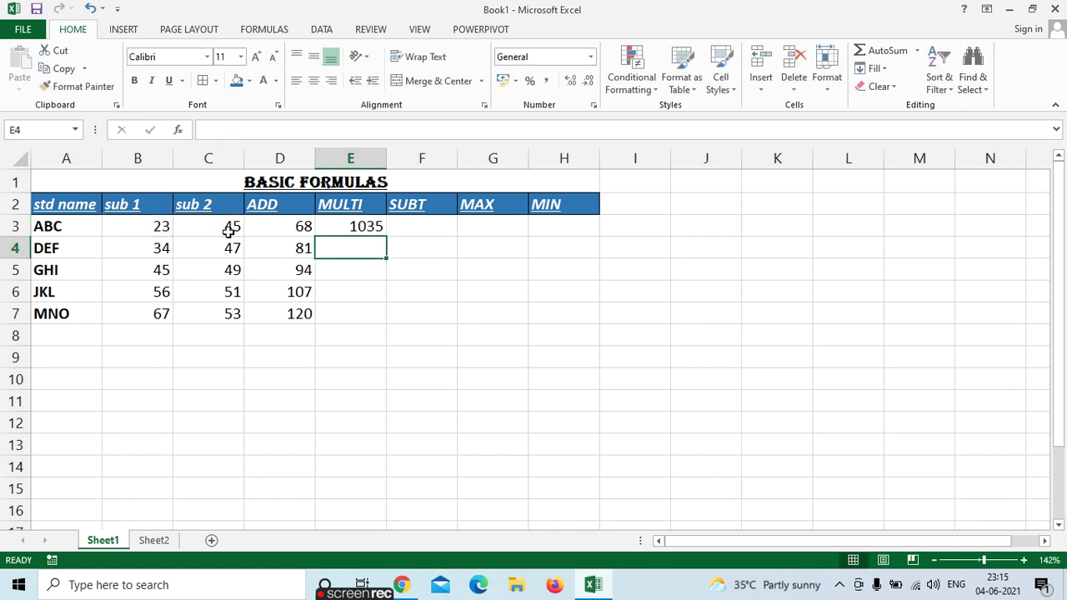
- Copy the MULTI formula down to E7 for products up to 3551
type("=")
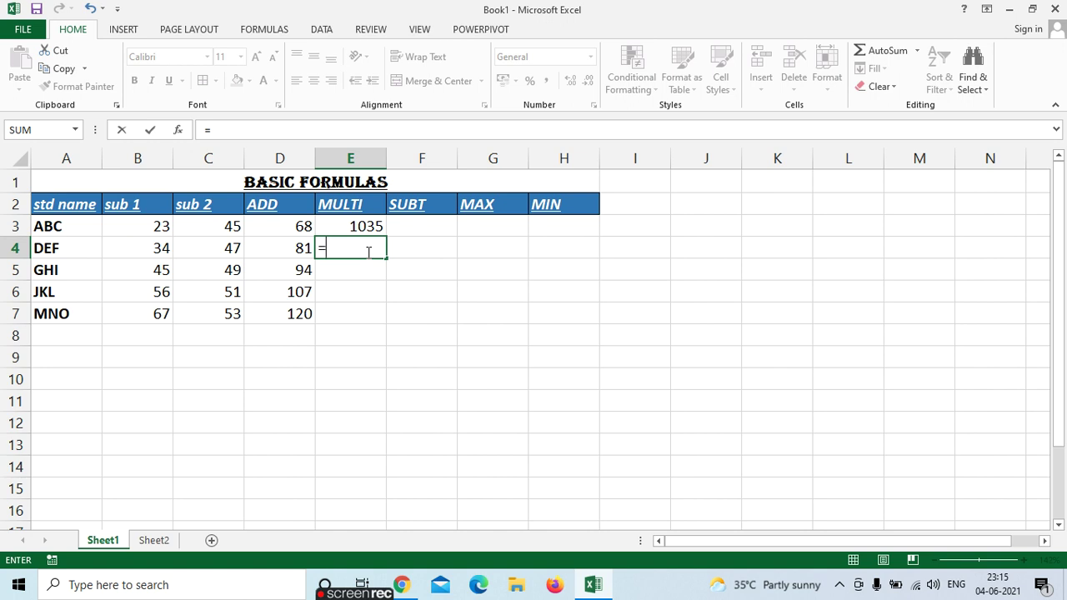
key("Escape")
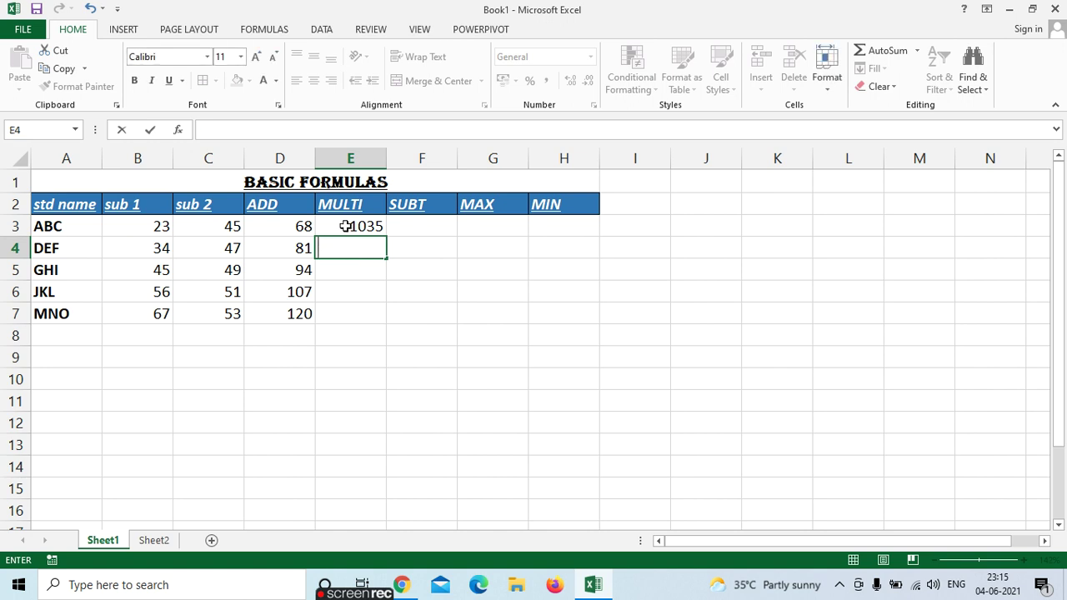
left_click(354, 226)
left_click_drag(386, 237, 381, 318)
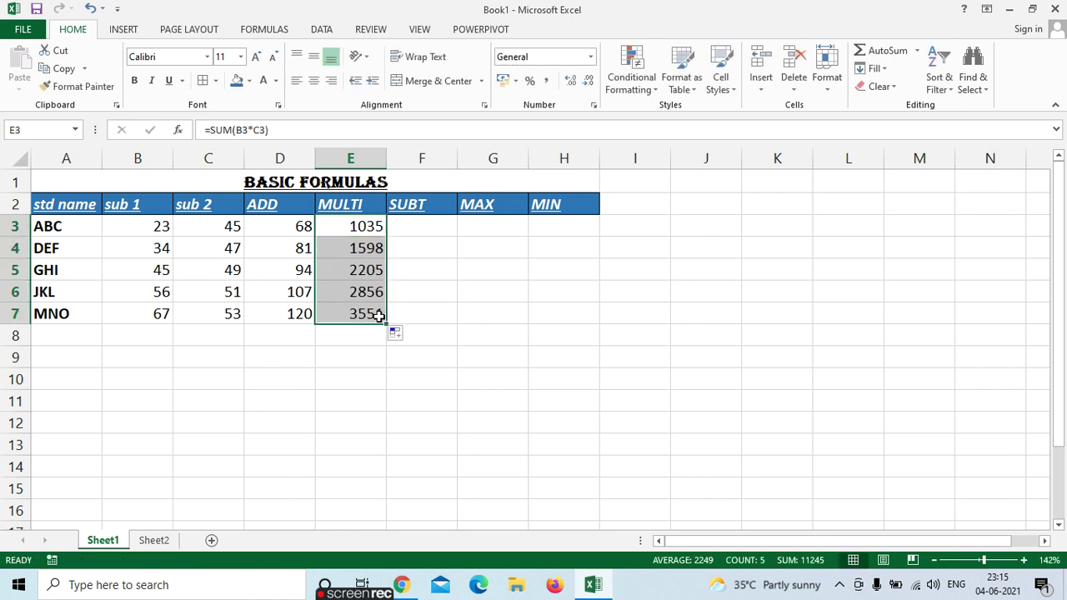
left_click(431, 228)
- Enter =SUM(B3-C3) in F3, giving ABC's difference of -22
type("=")
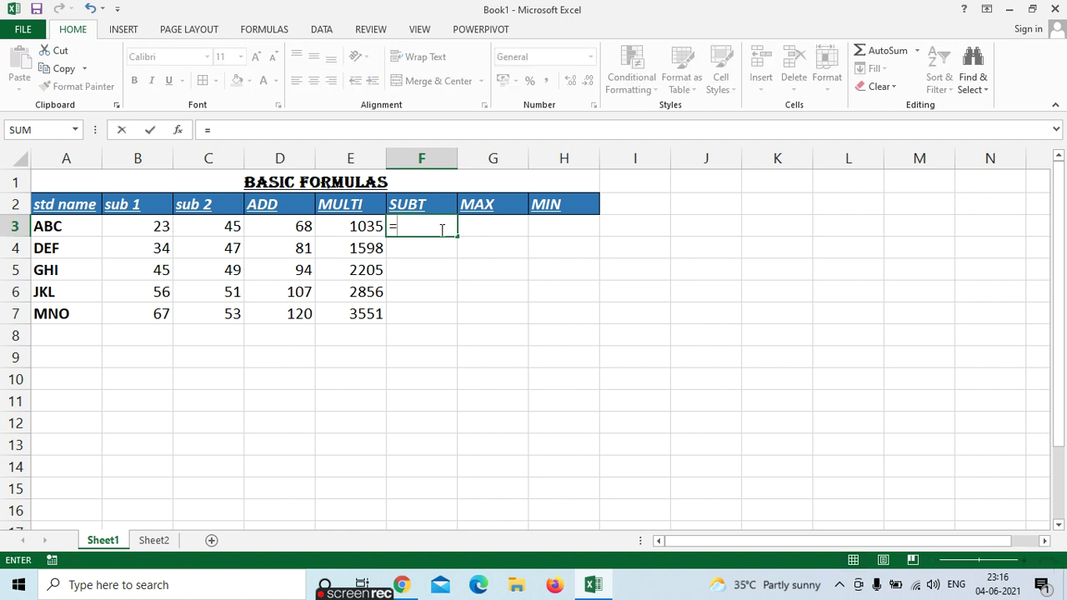
type("SUM(")
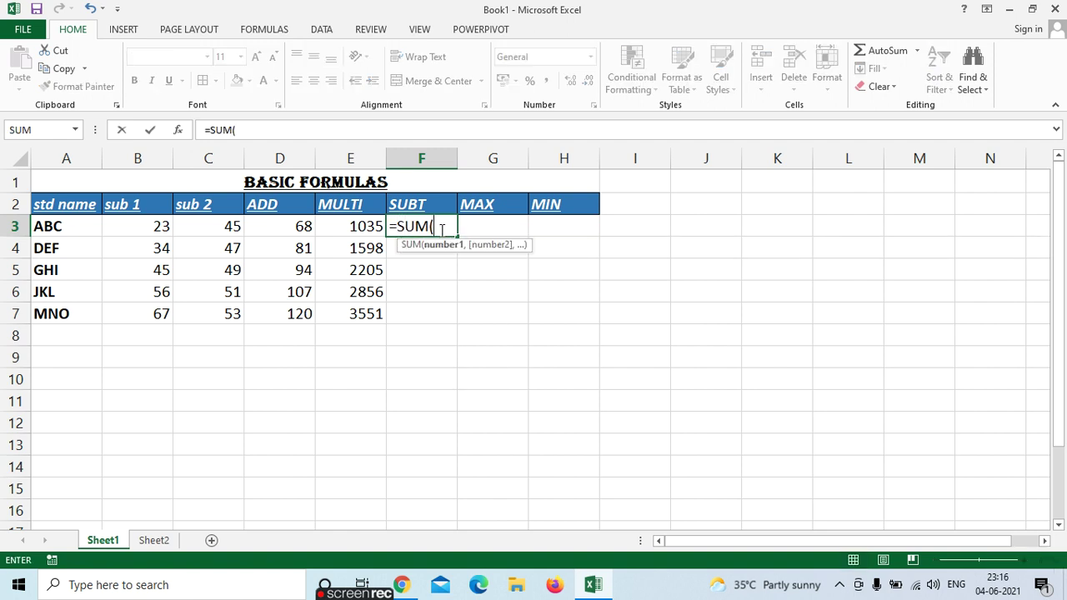
left_click(142, 226)
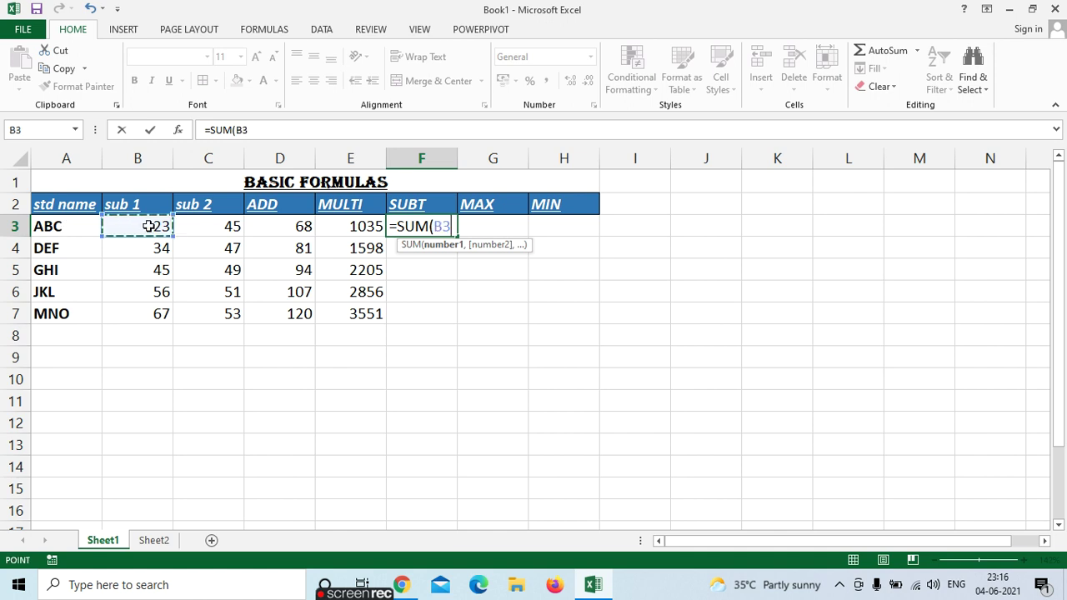
type("-")
left_click(227, 226)
type(")")
key("Return")
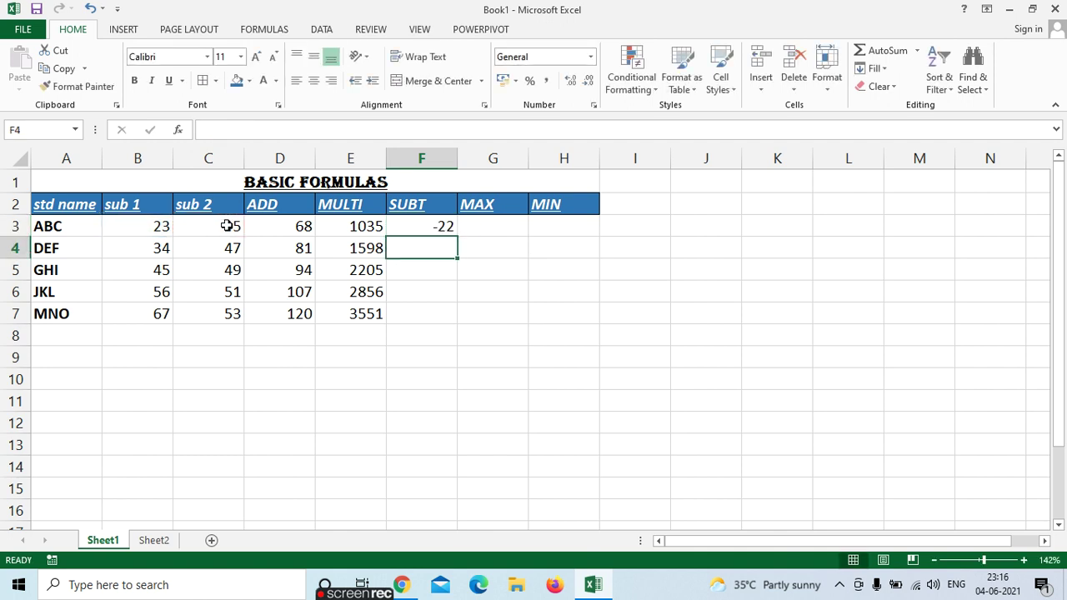
left_click(420, 226)
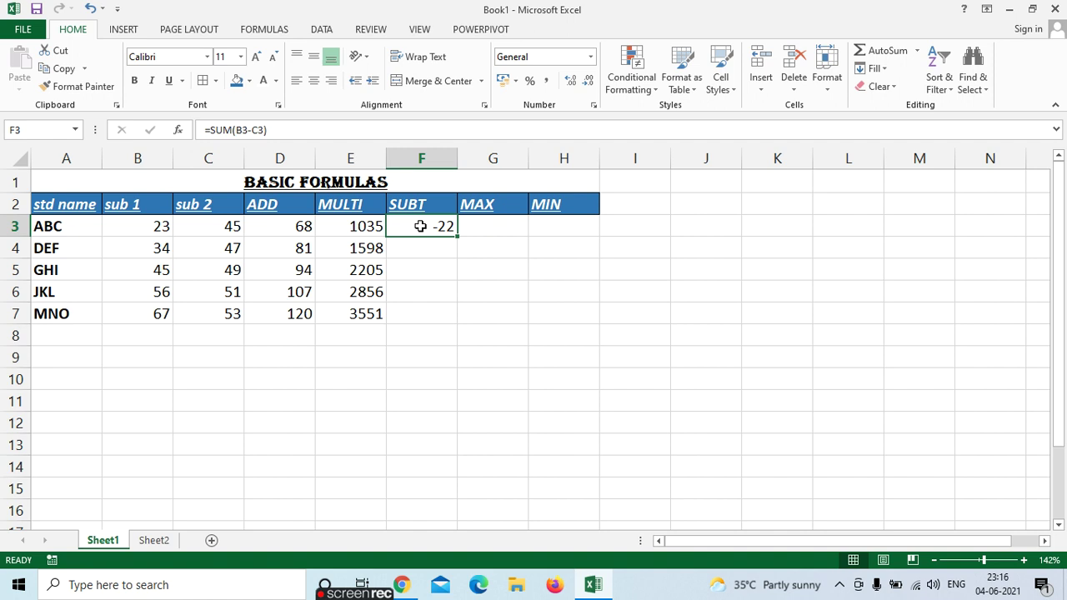
- Change F3's function to ABS and fill =ABS(B3-C3) down to F7
double_click(420, 226)
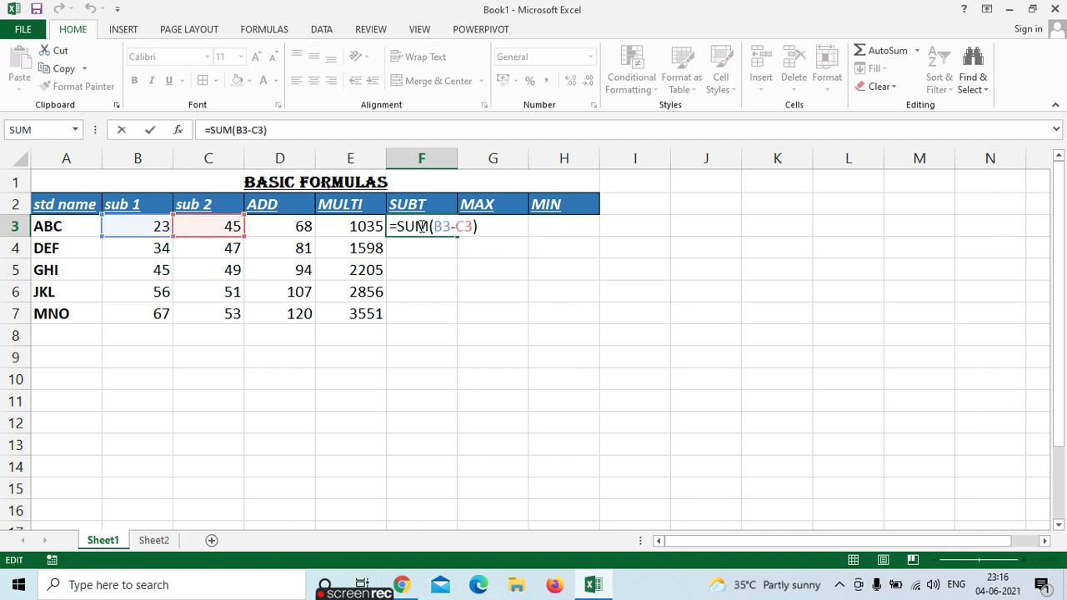
left_click(428, 226)
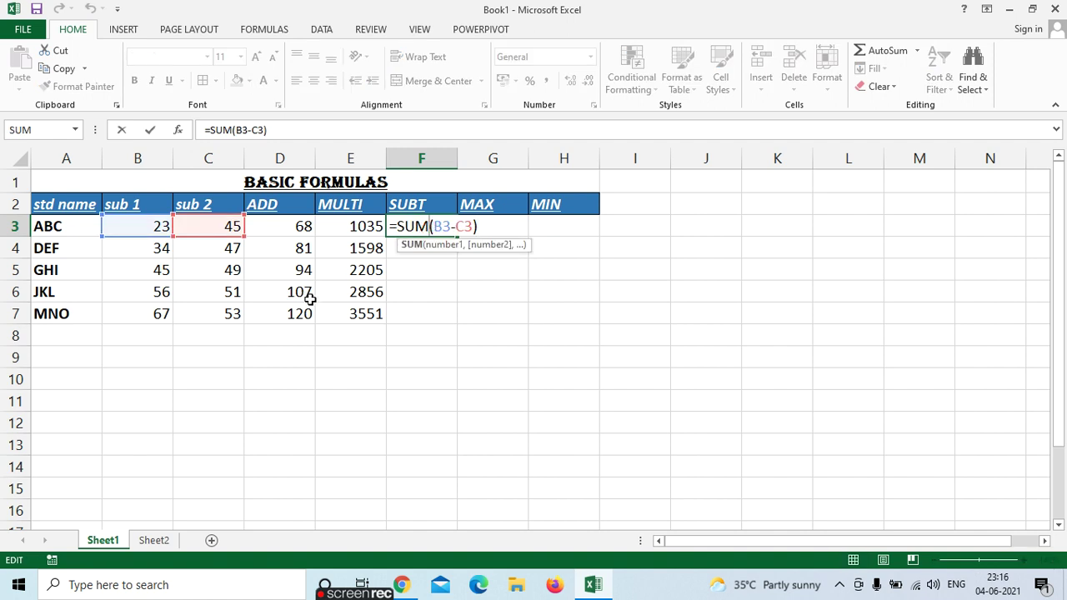
key("BackSpace")
key("BackSpace")
key("BackSpace")
type("A")
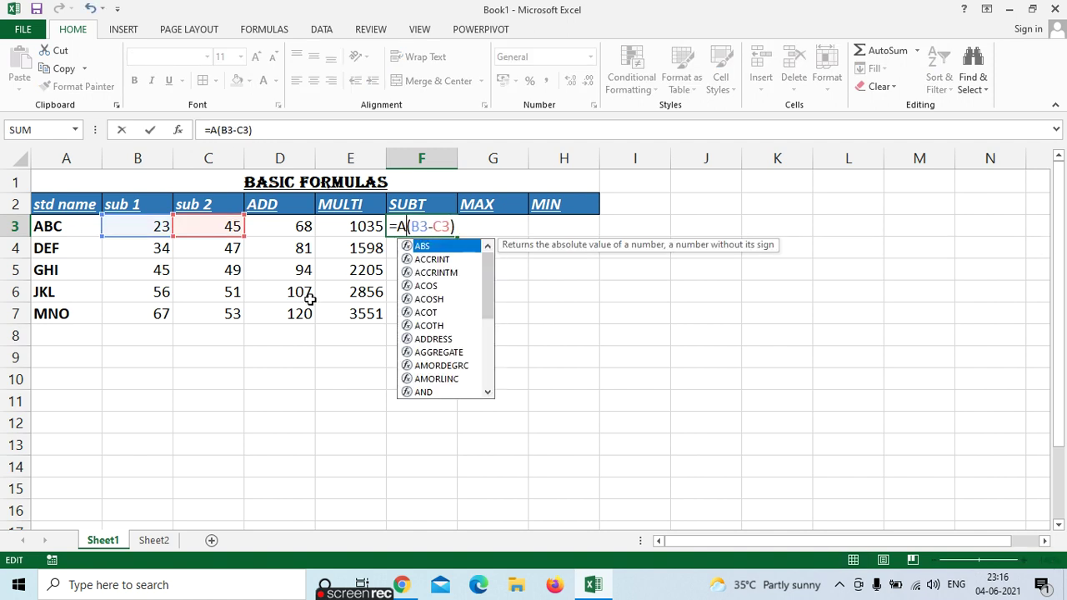
type("BS")
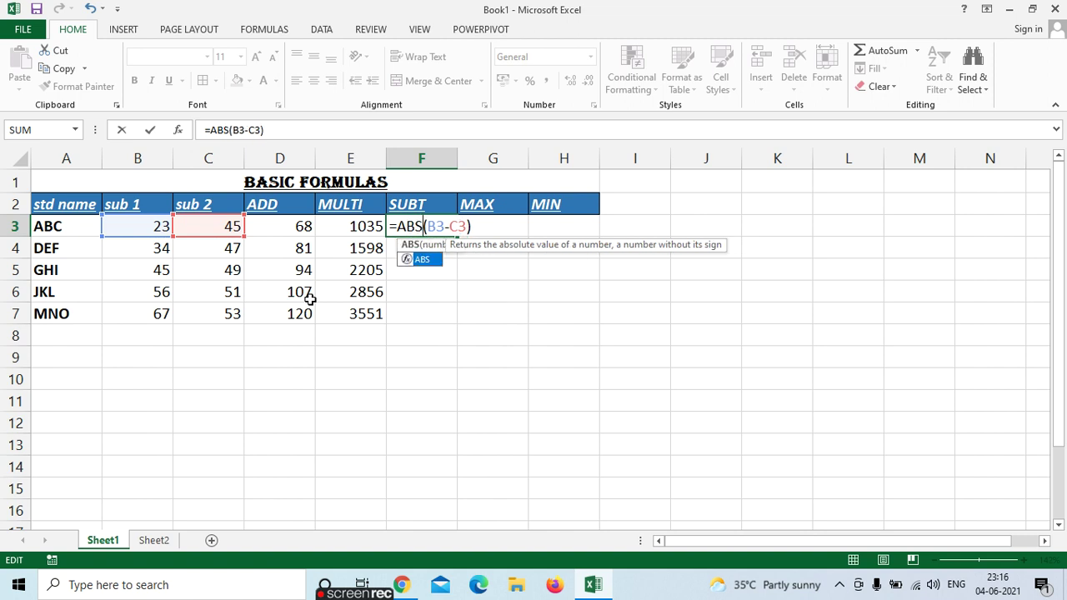
key("Return")
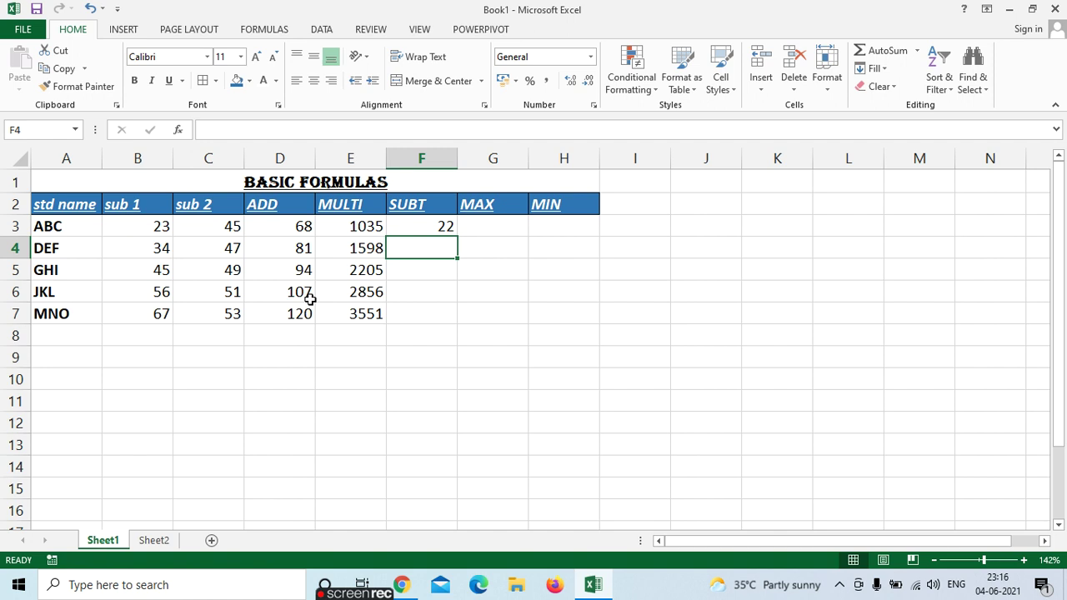
left_click(420, 228)
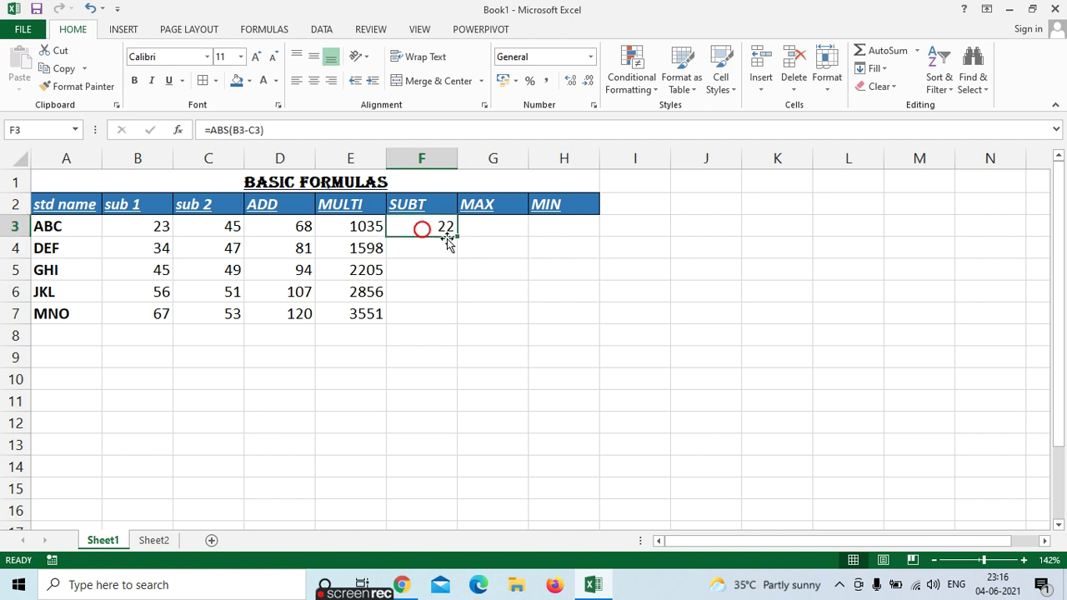
left_click_drag(456, 237, 447, 316)
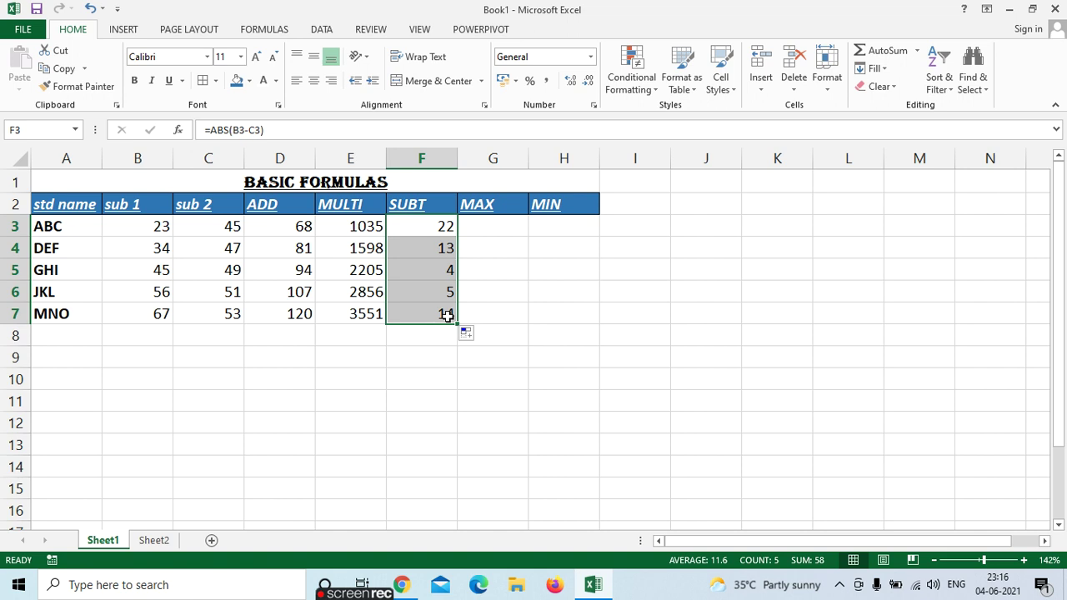
- Enter =MAX(B3,C3) in G3 and fill it down to G7 (45, 47, 49, 56, 67)
key("Right")
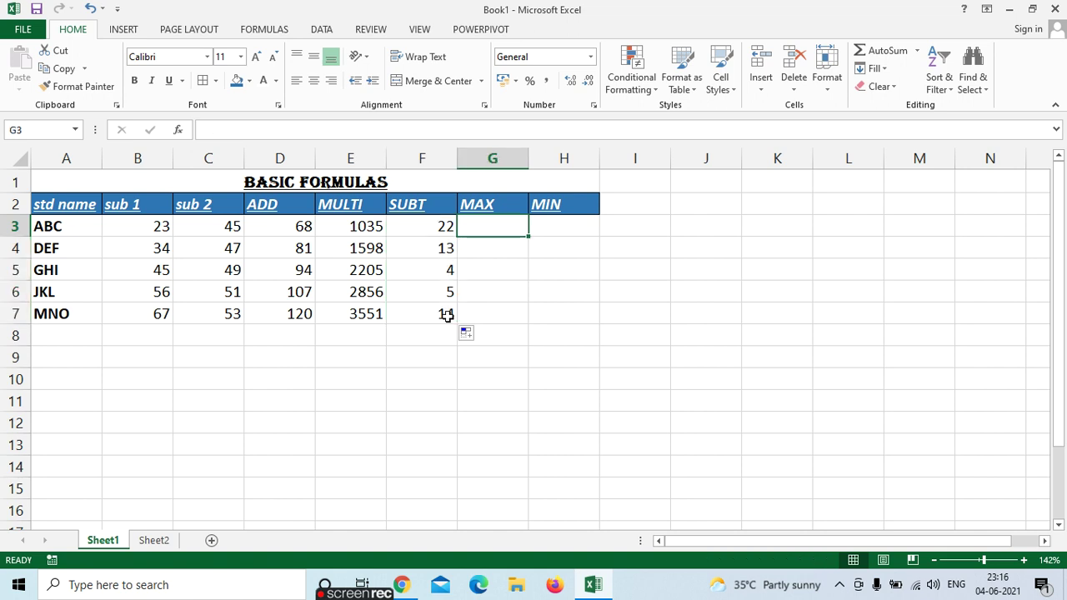
type("=M")
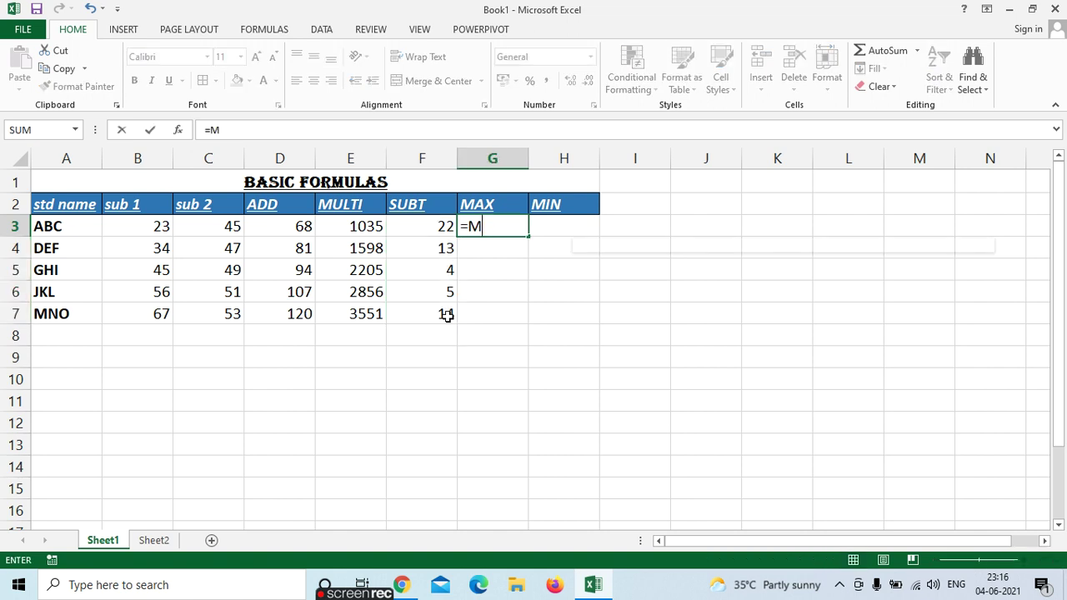
type("AX(")
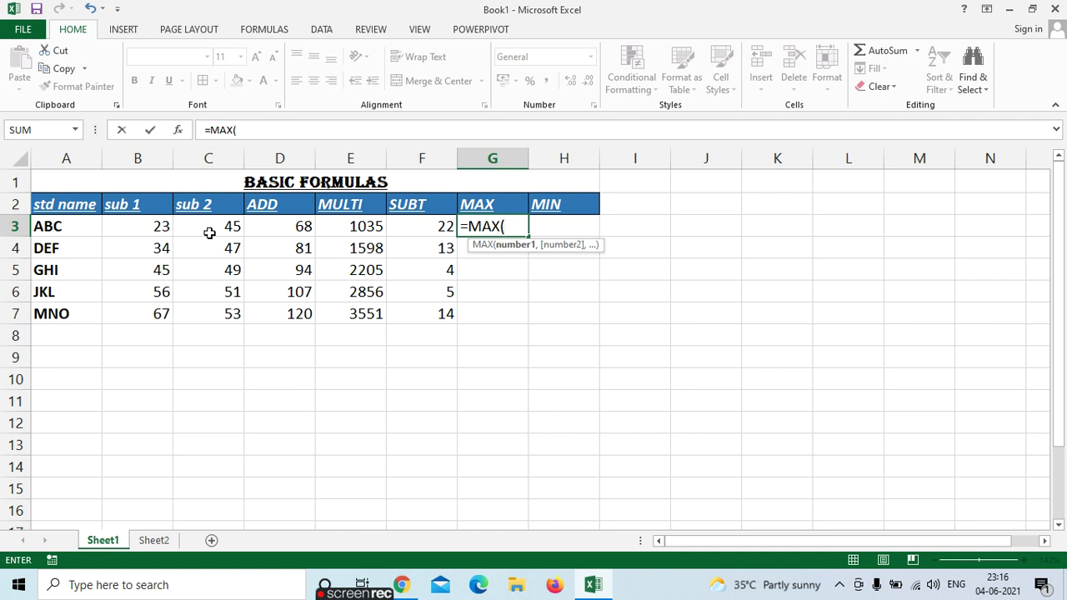
left_click(120, 232)
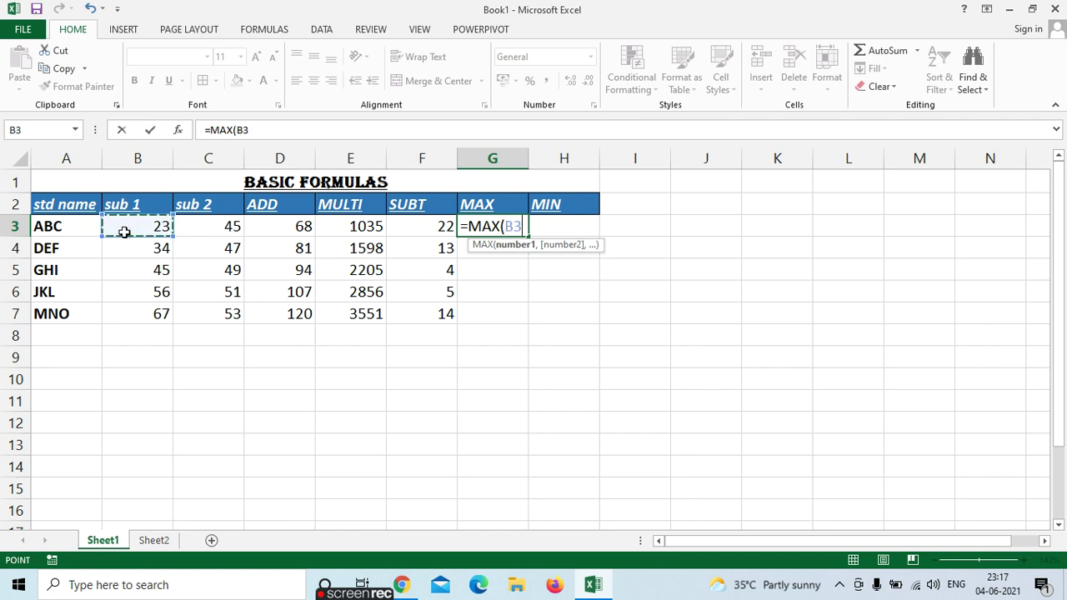
type(",")
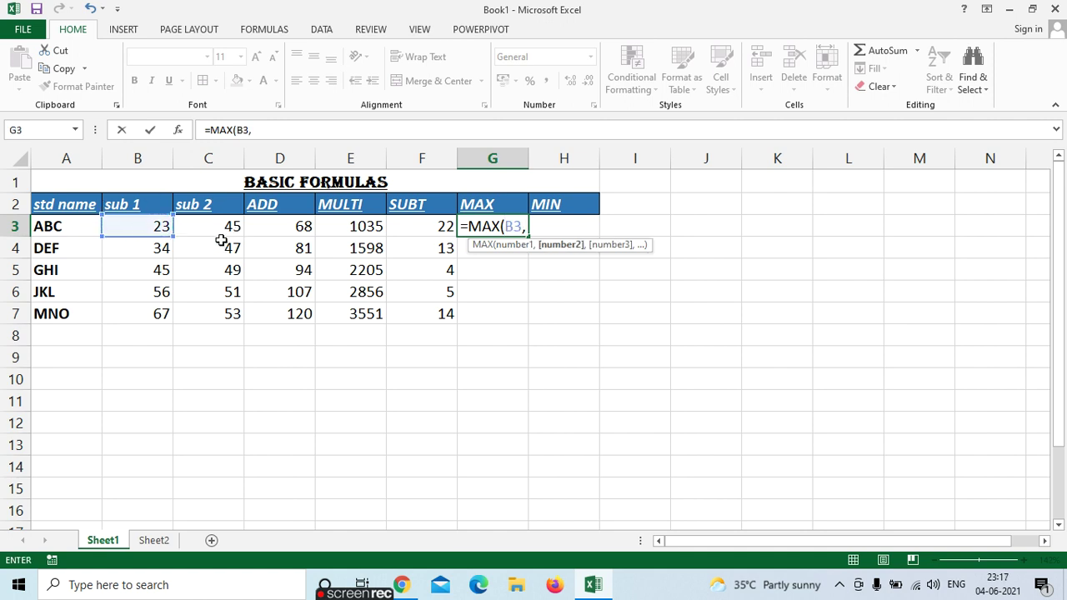
left_click(216, 229)
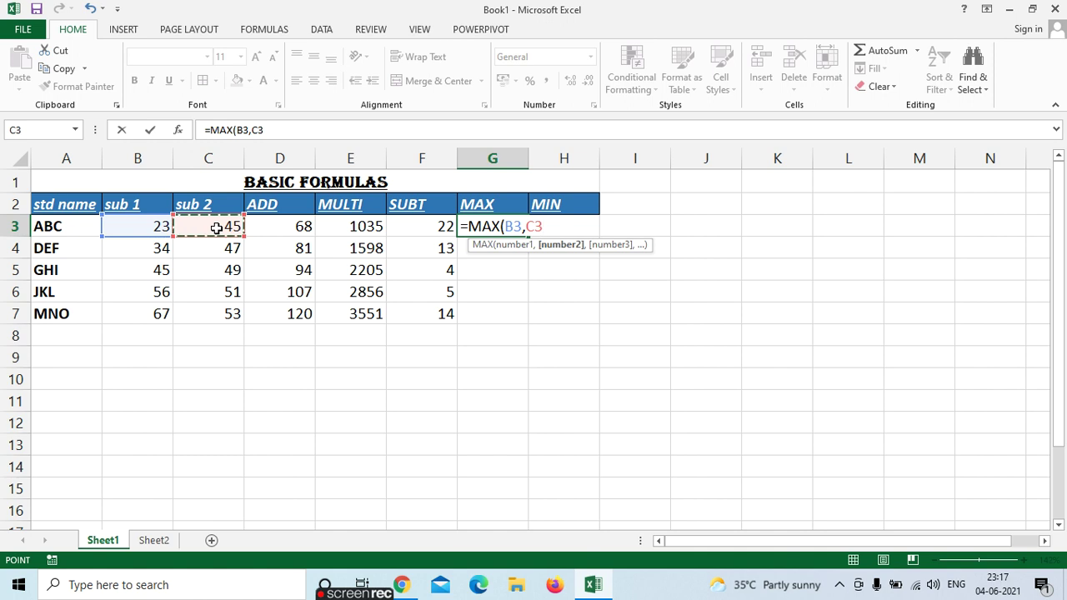
type(")")
key("Return")
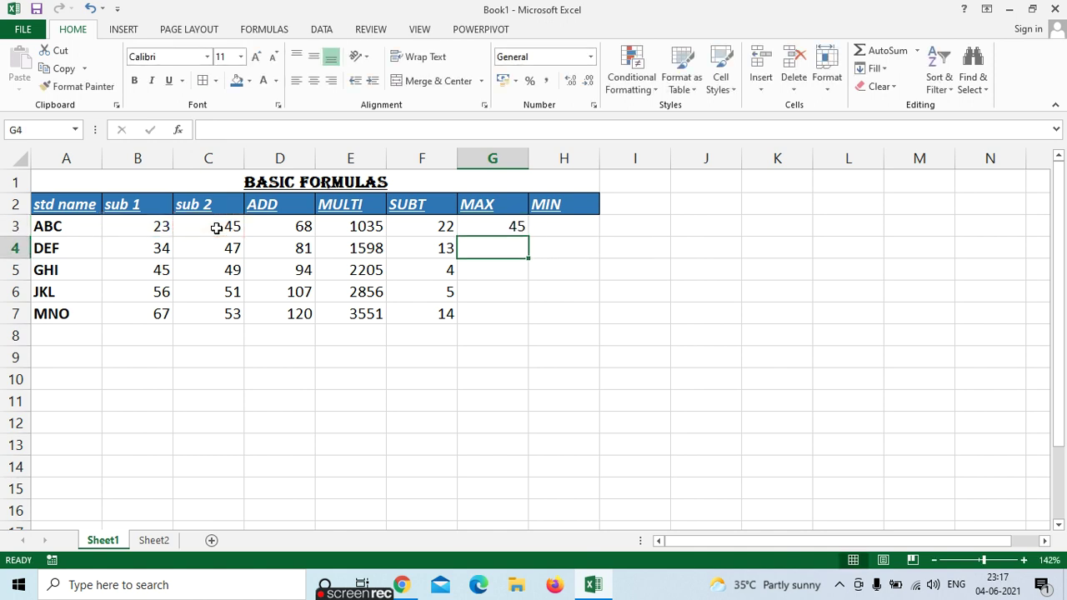
left_click(483, 228)
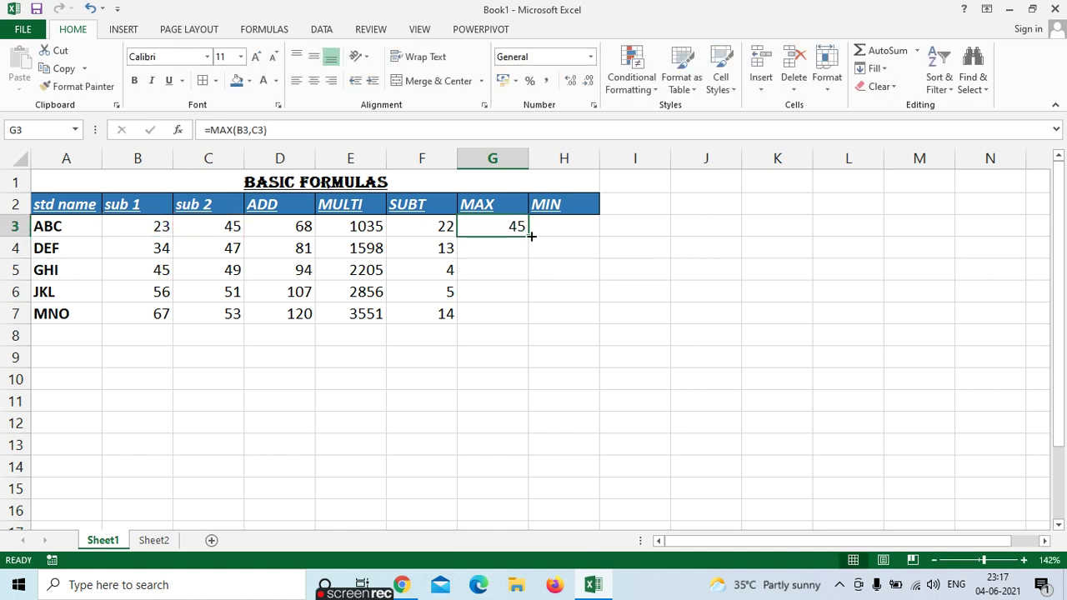
left_click_drag(528, 240, 523, 329)
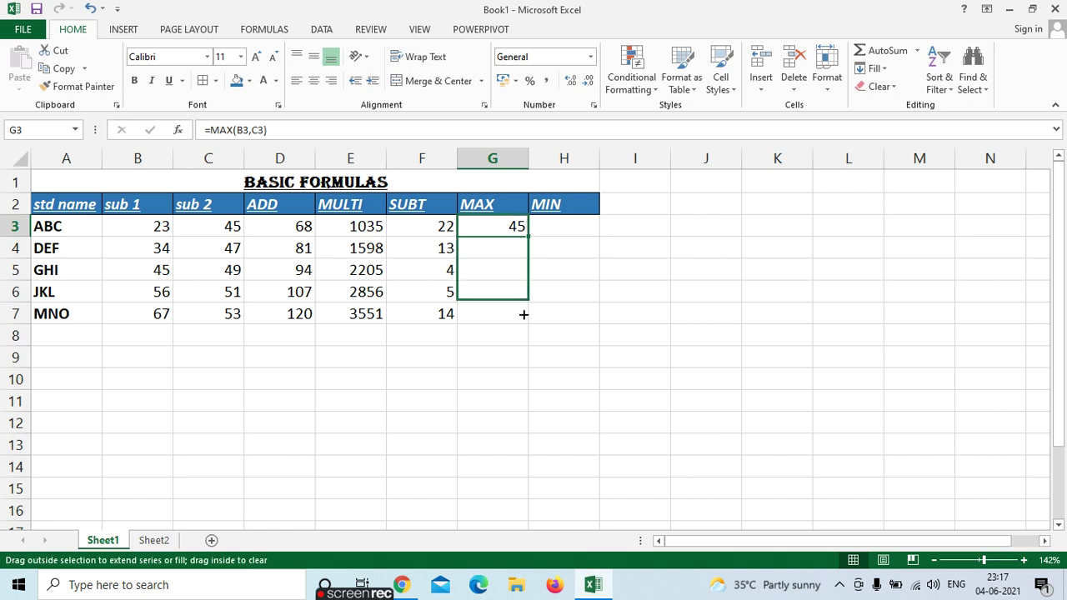
- Enter =MIN(B3,C3) in H3 and fill it down to H7 (23, 34, 45, 51, 53)
left_click(565, 231)
type("=")
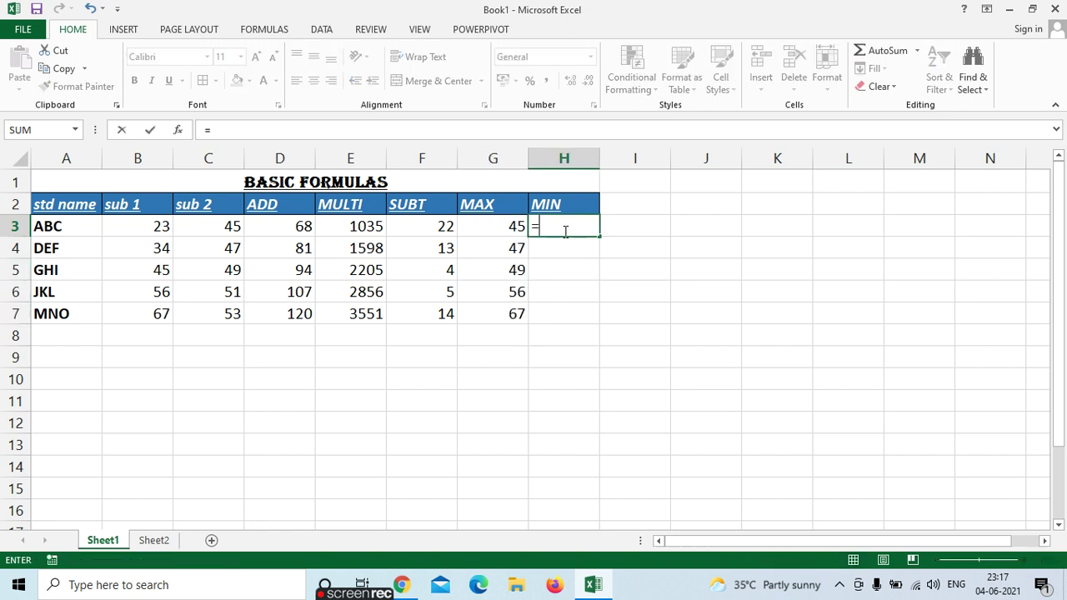
type("MIN(")
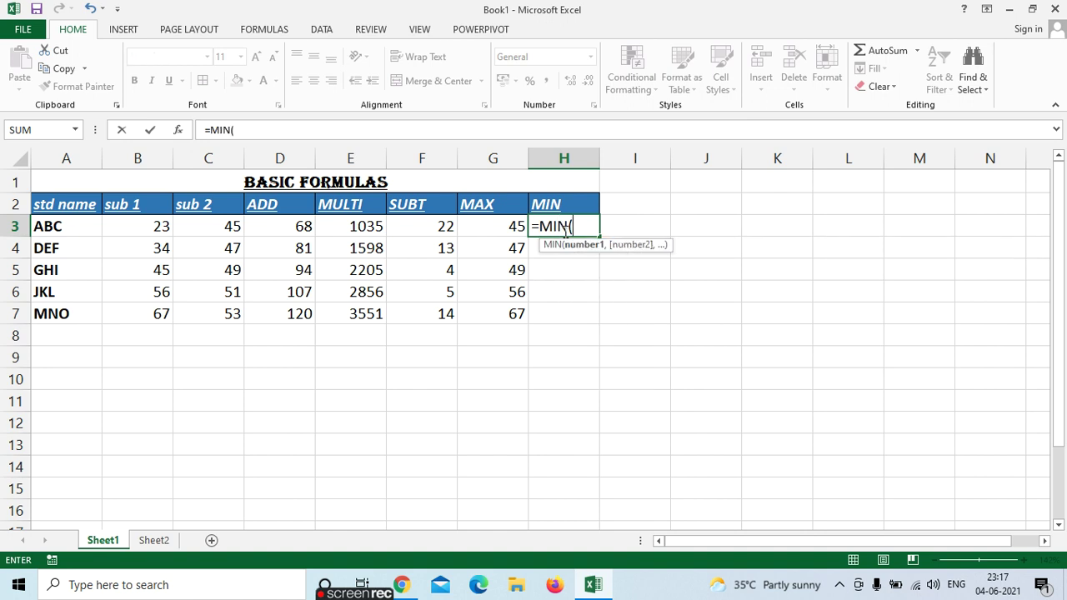
left_click(161, 229)
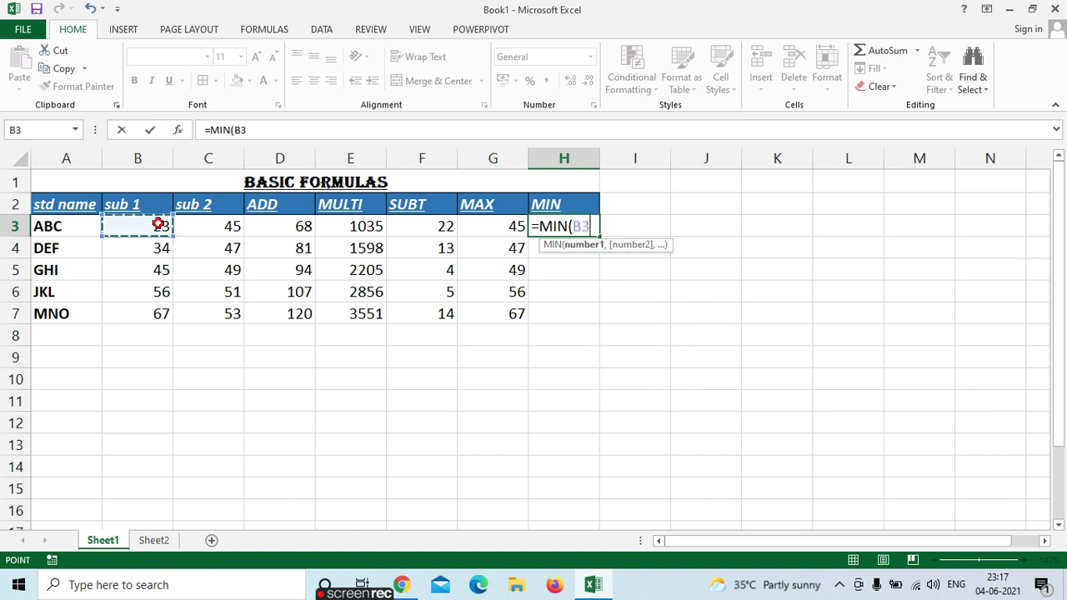
type(",")
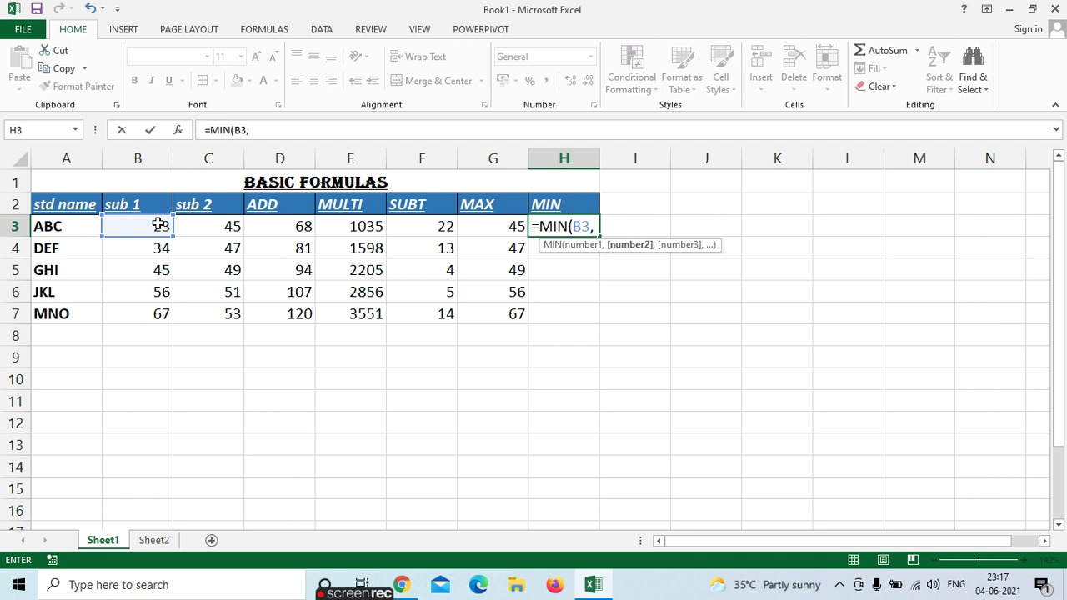
left_click(201, 227)
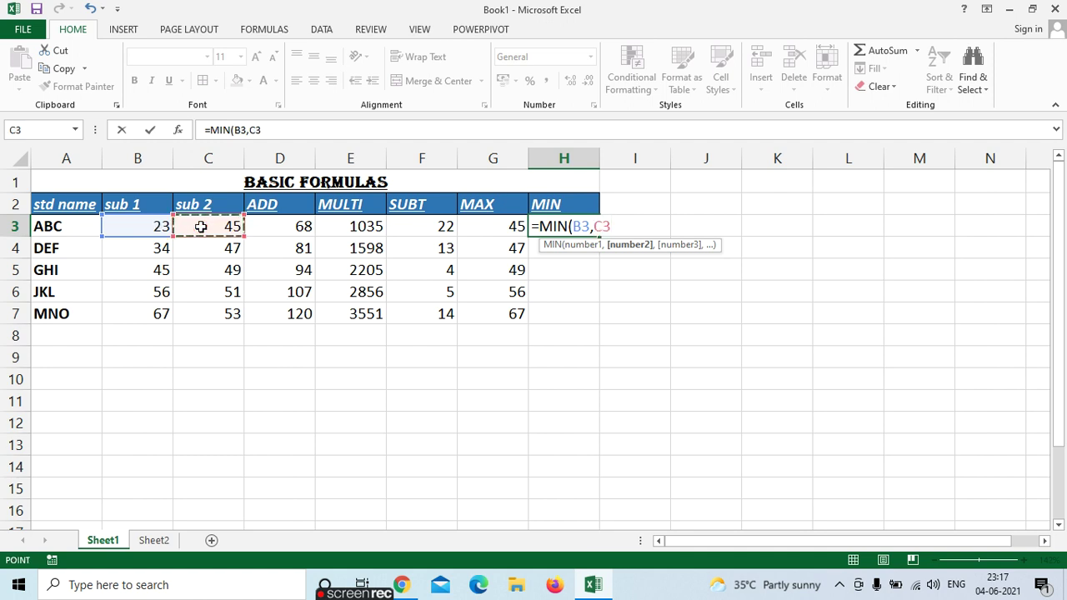
type(")")
key("Return")
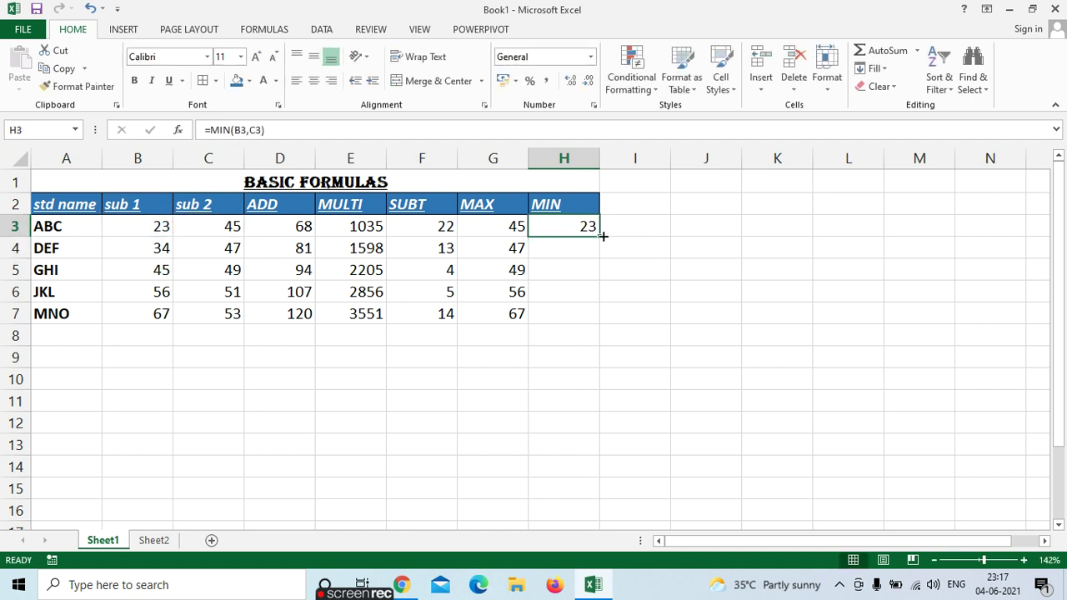
left_click_drag(600, 236, 588, 320)
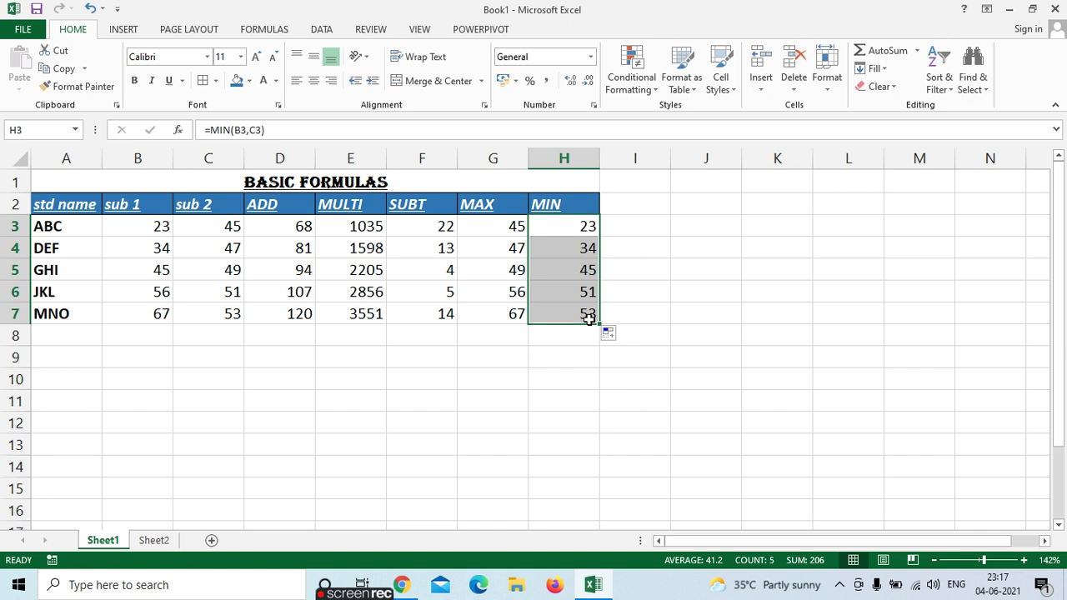
- Type the heading DATE N TIME FUNCTIONS in C9
left_click(228, 358)
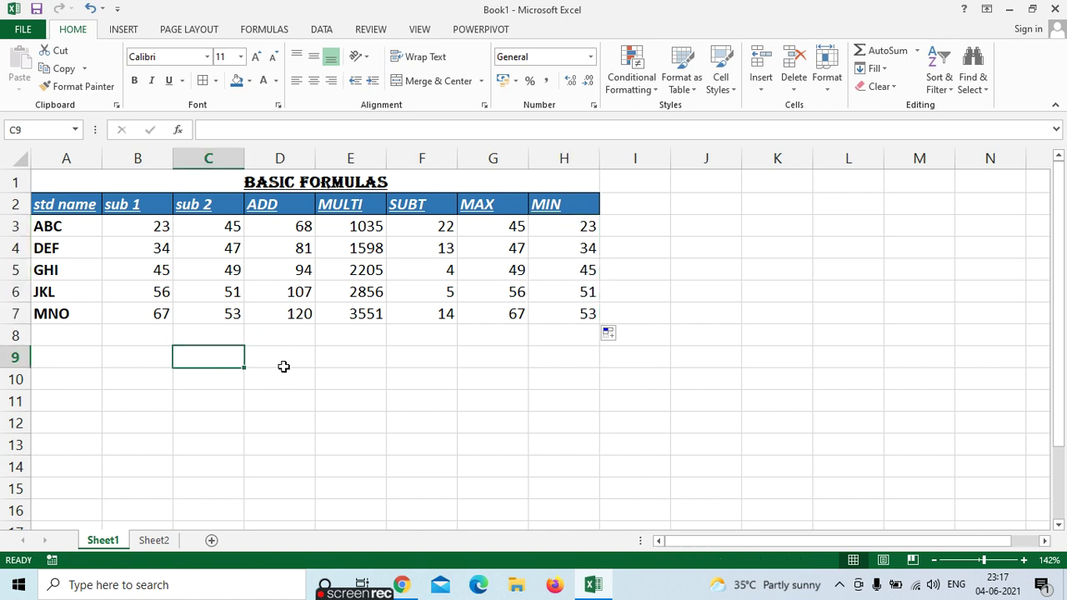
type("DATE N ")
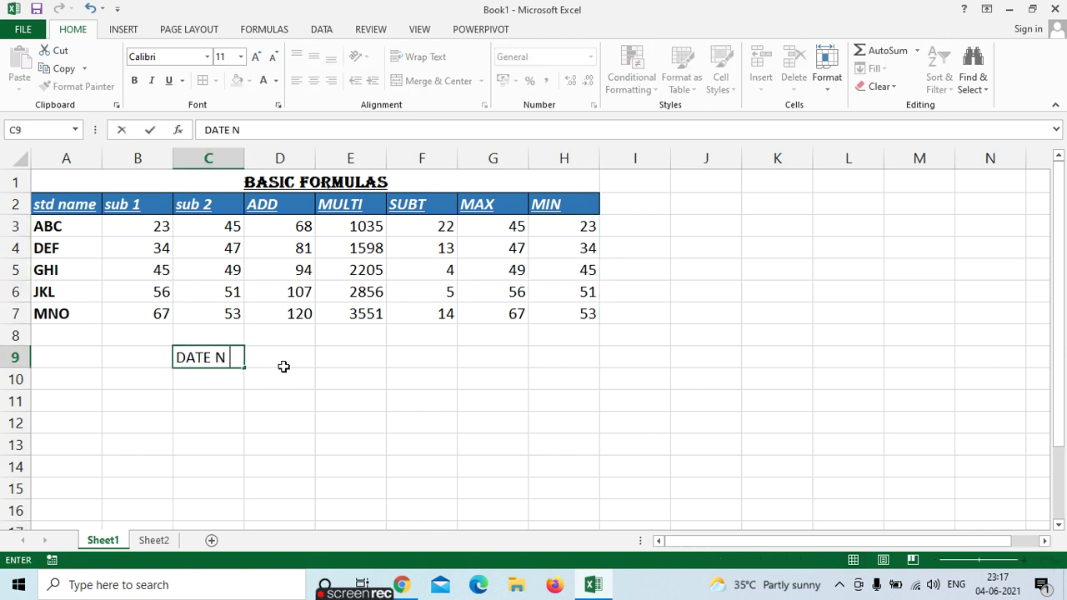
type("TIME")
type(" FUNCT")
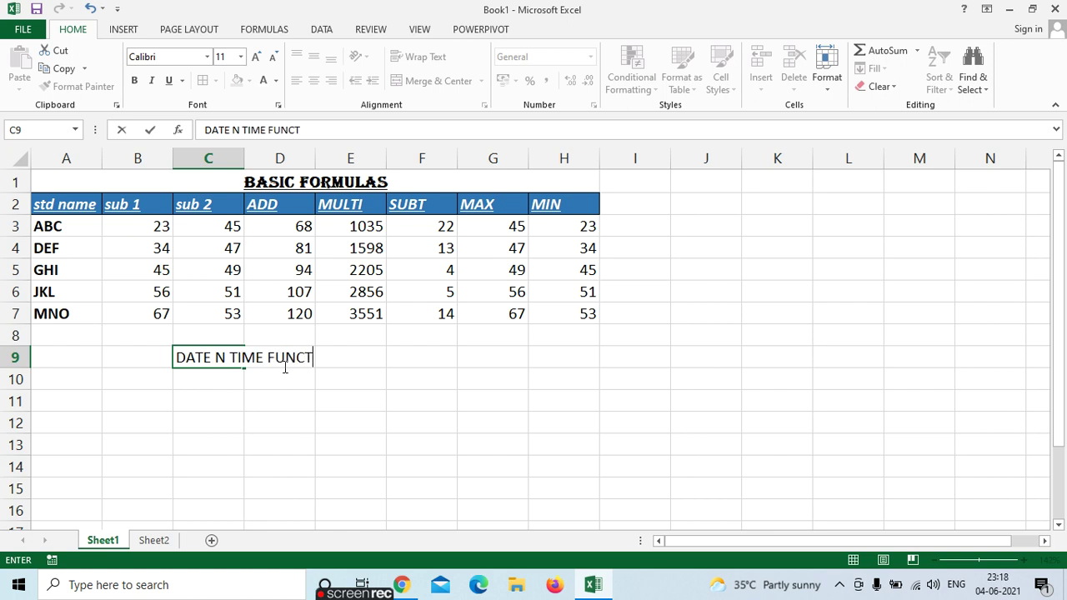
type("IO")
type("NS")
left_click(286, 375)
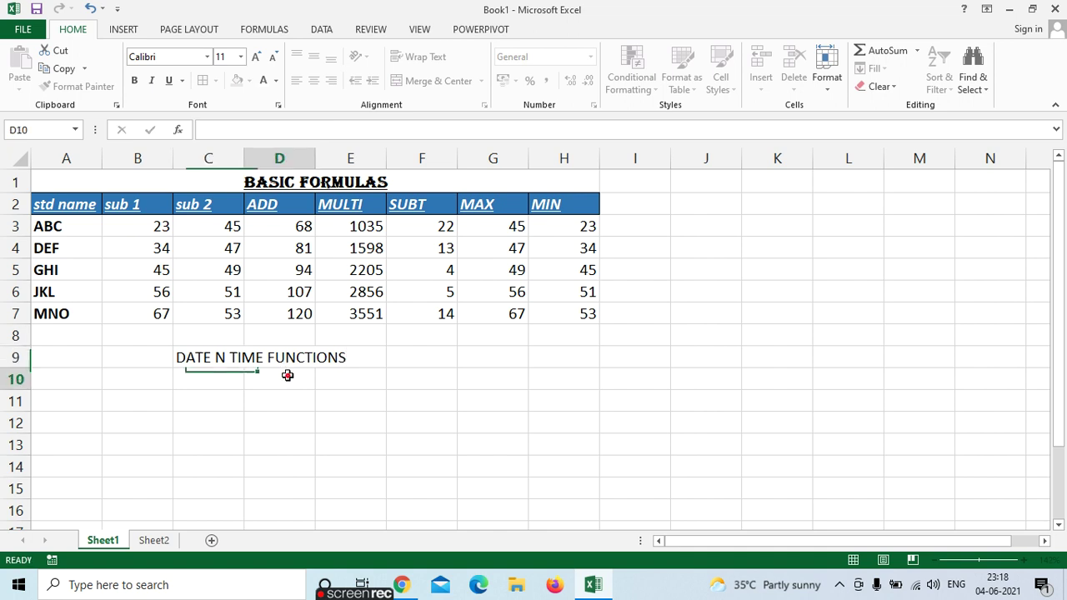
- Style the heading bold, italic, underlined in Algerian, merged and centred across C9:E9
left_click_drag(181, 358, 345, 353)
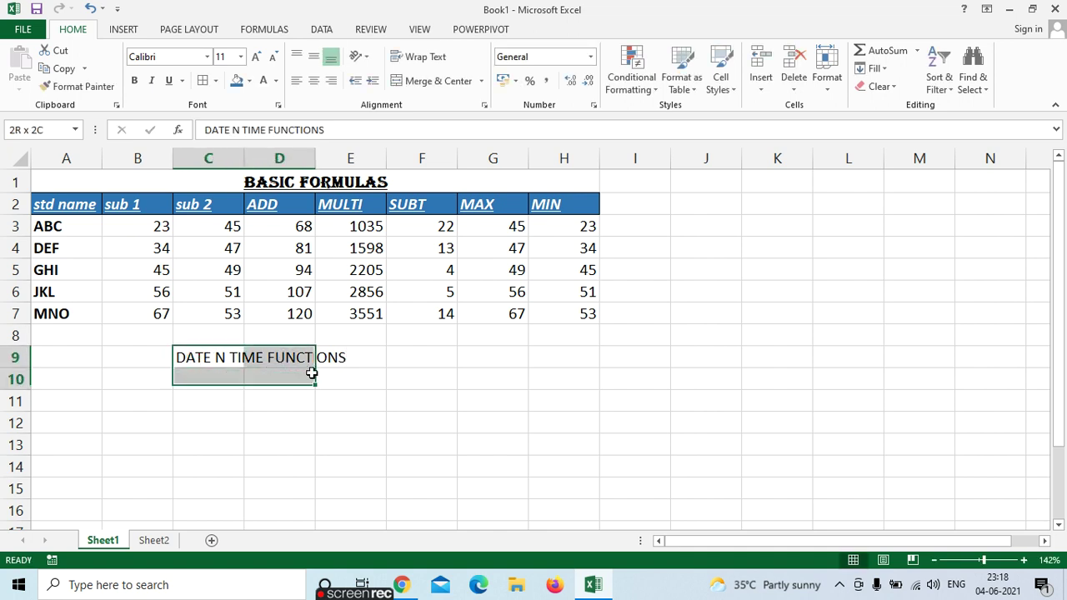
left_click(134, 81)
left_click(152, 80)
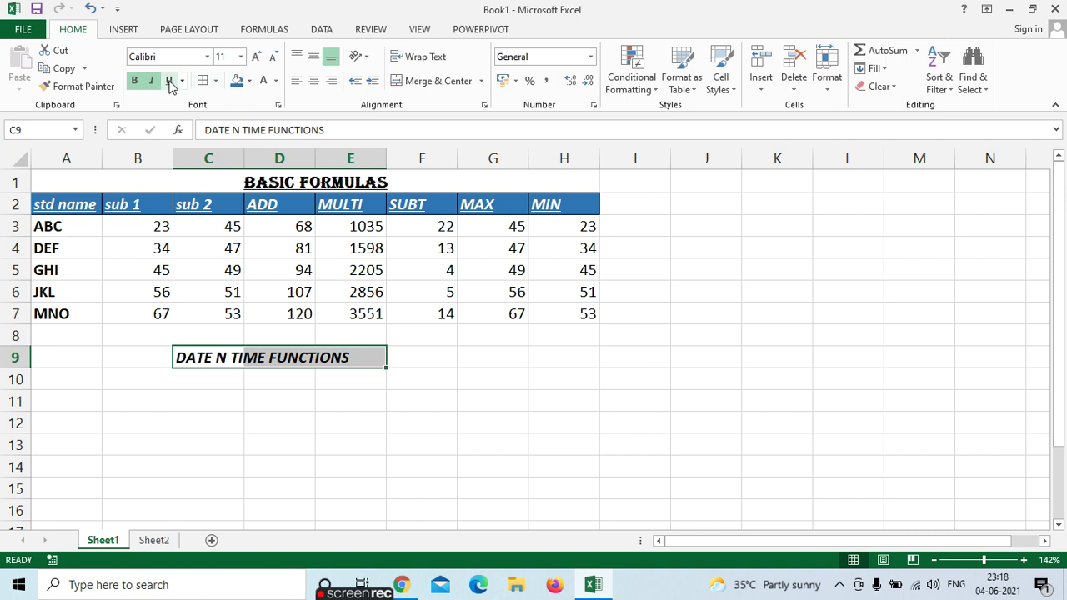
left_click(169, 80)
left_click(431, 81)
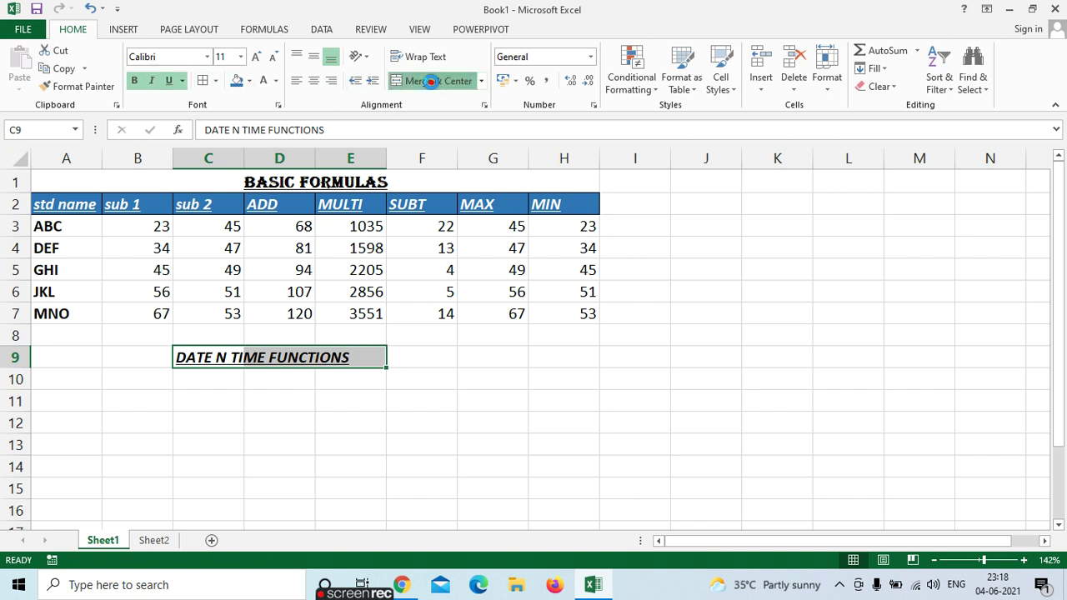
left_click(207, 56)
left_click(157, 171)
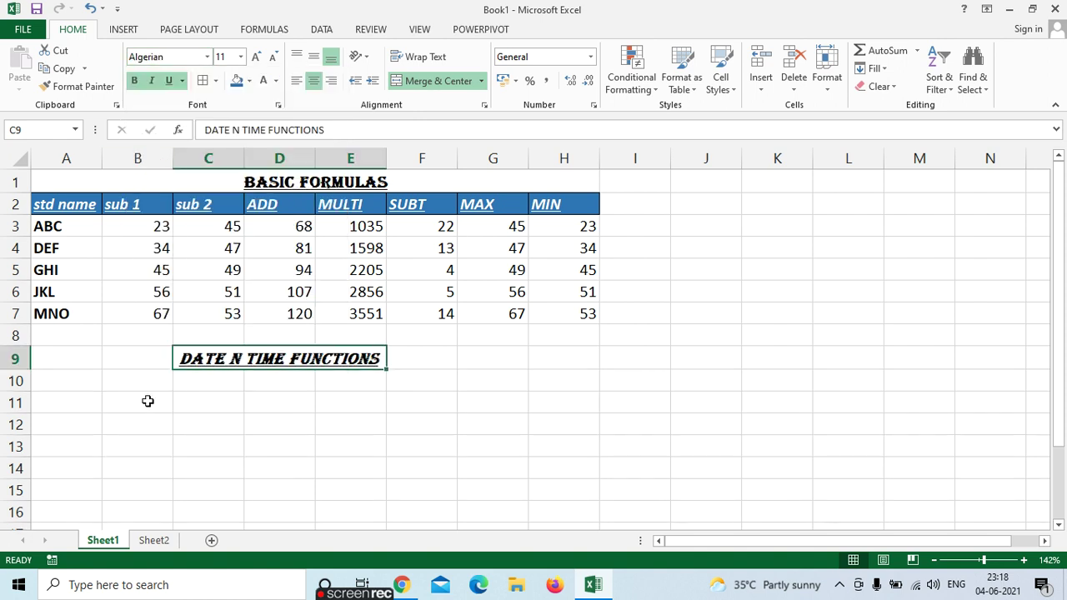
left_click(62, 381)
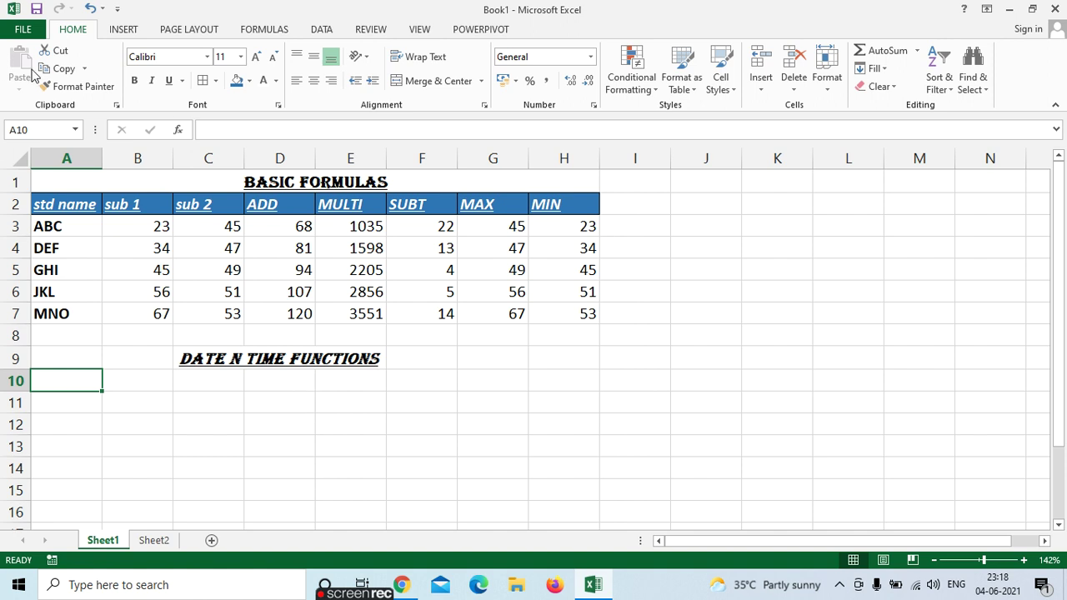
- Type the labels NOW FUNCTION and TODAY FUNCTION in B10 and B11
left_click(190, 382)
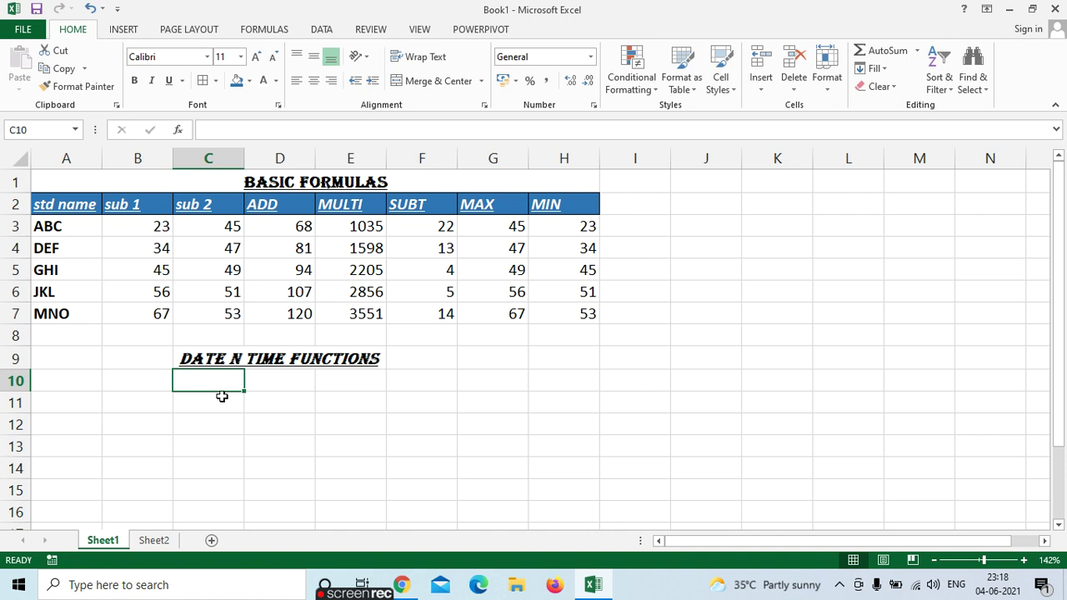
type("=")
key("Escape")
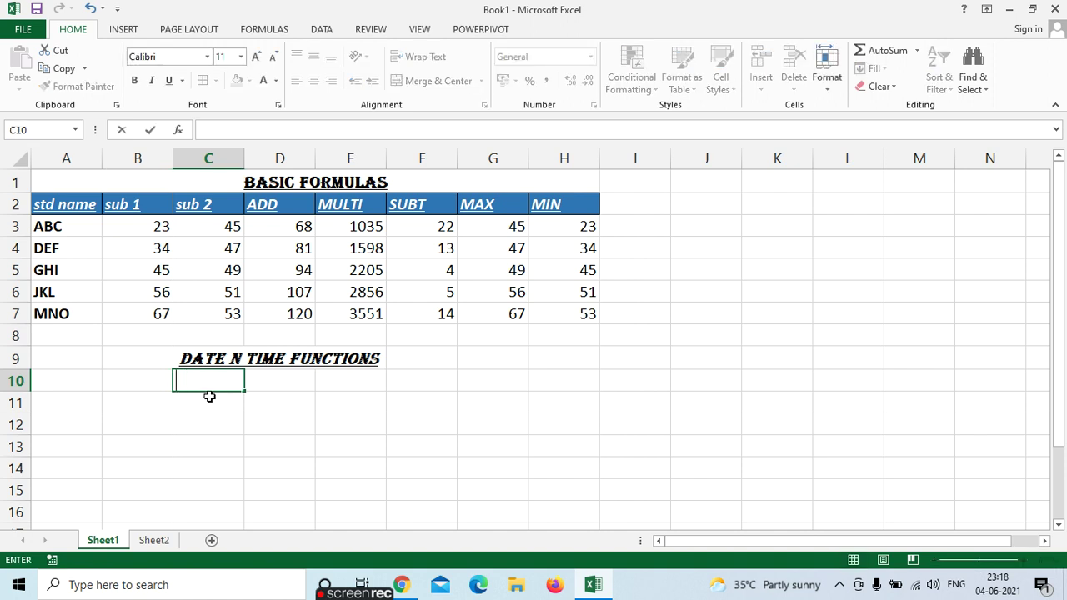
left_click(136, 382)
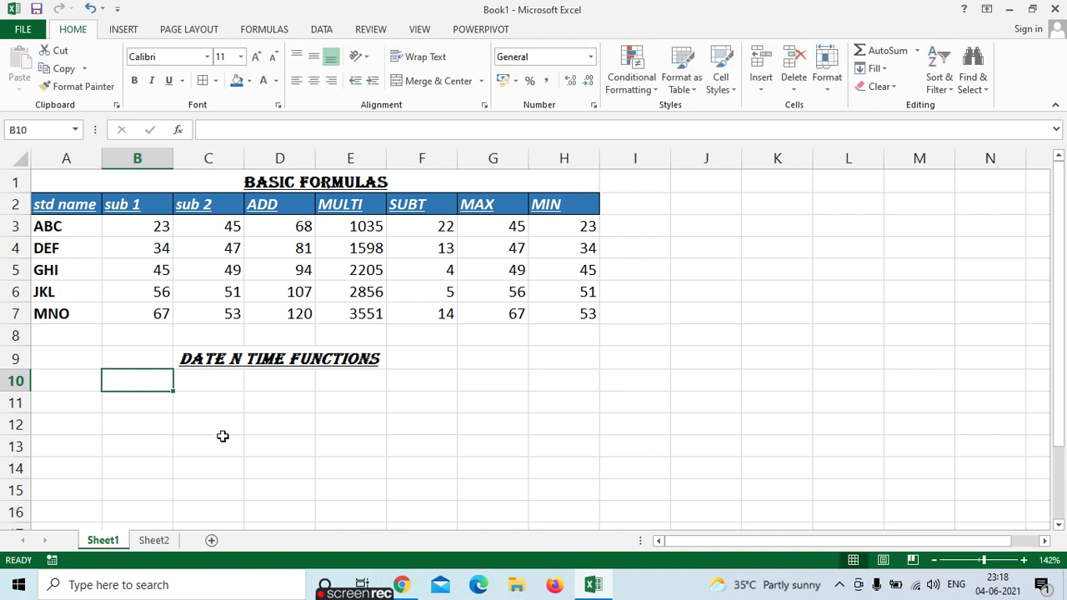
type("NOW FUN")
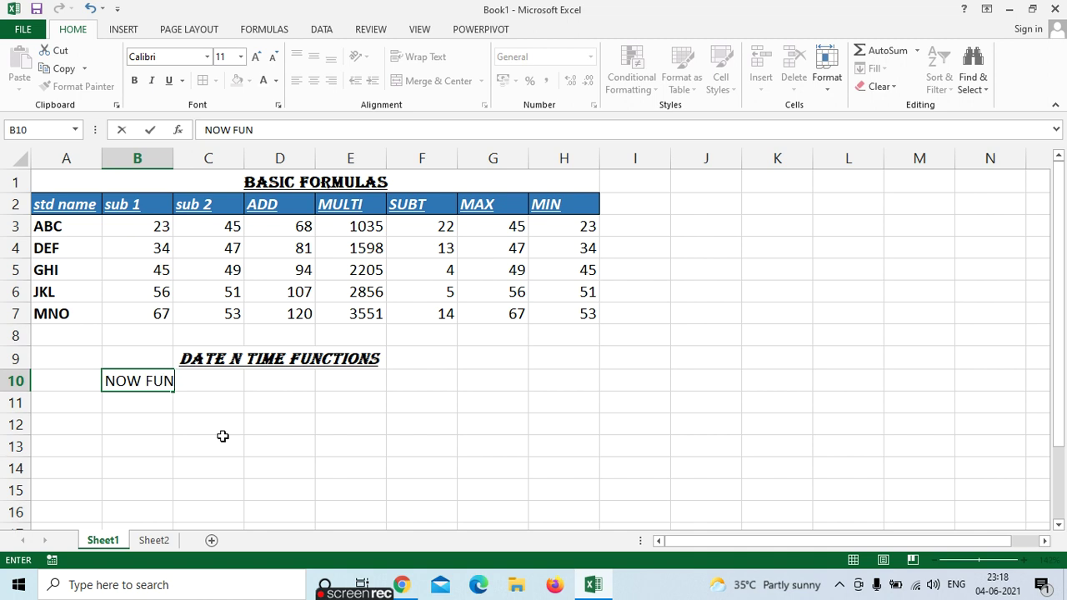
type("CTION")
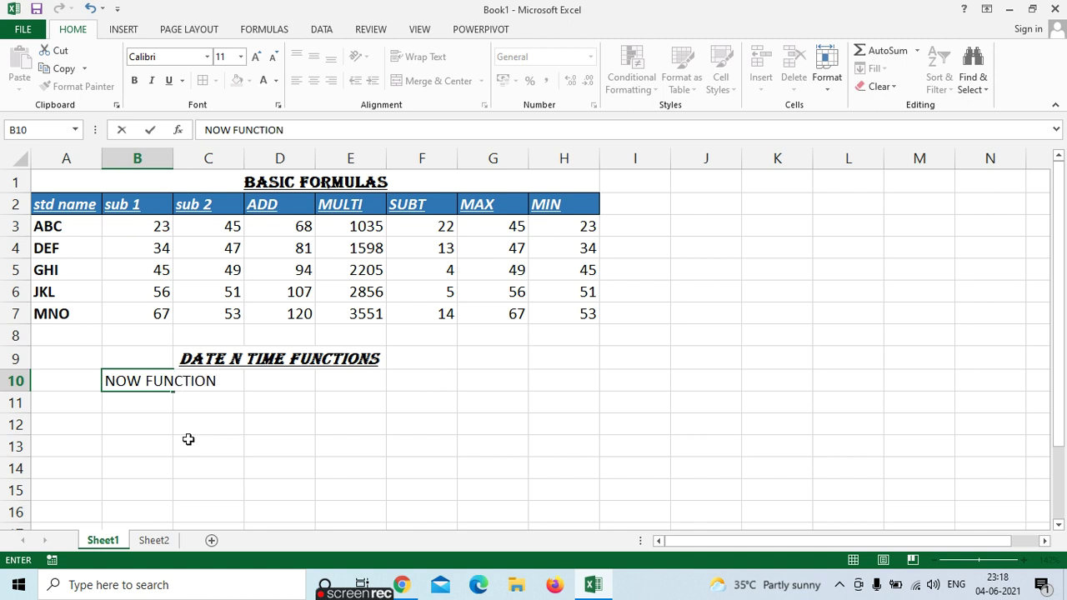
left_click(112, 402)
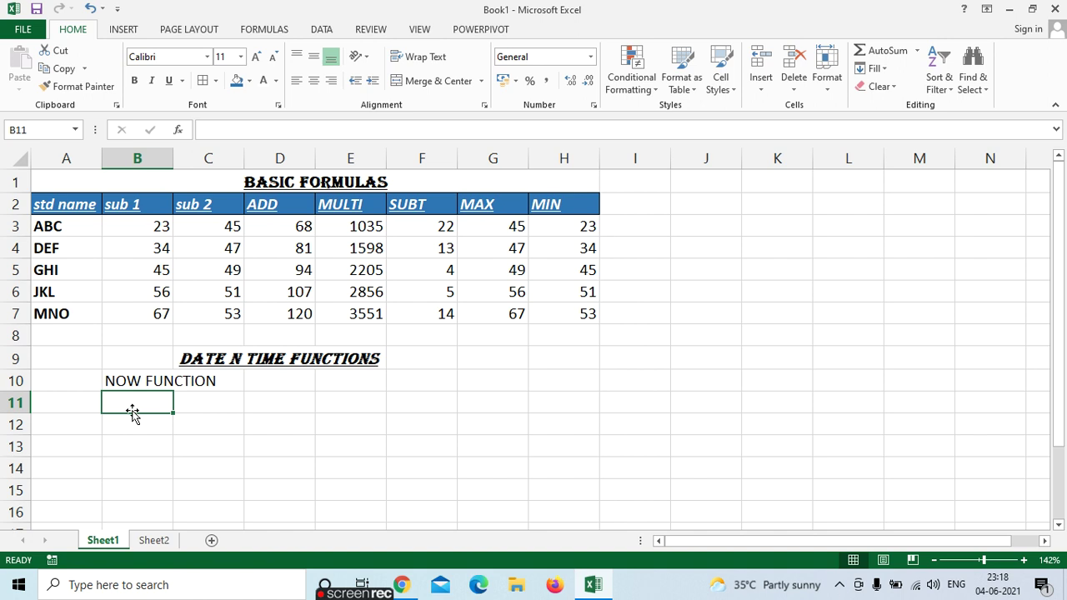
type("TODAY ")
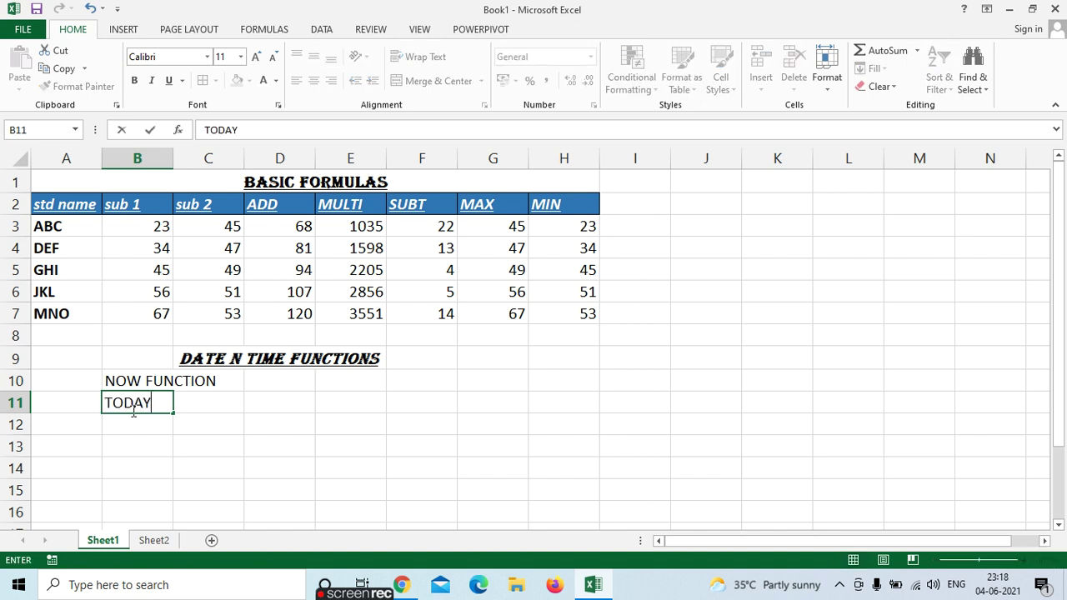
type("FUN")
type("CTIO")
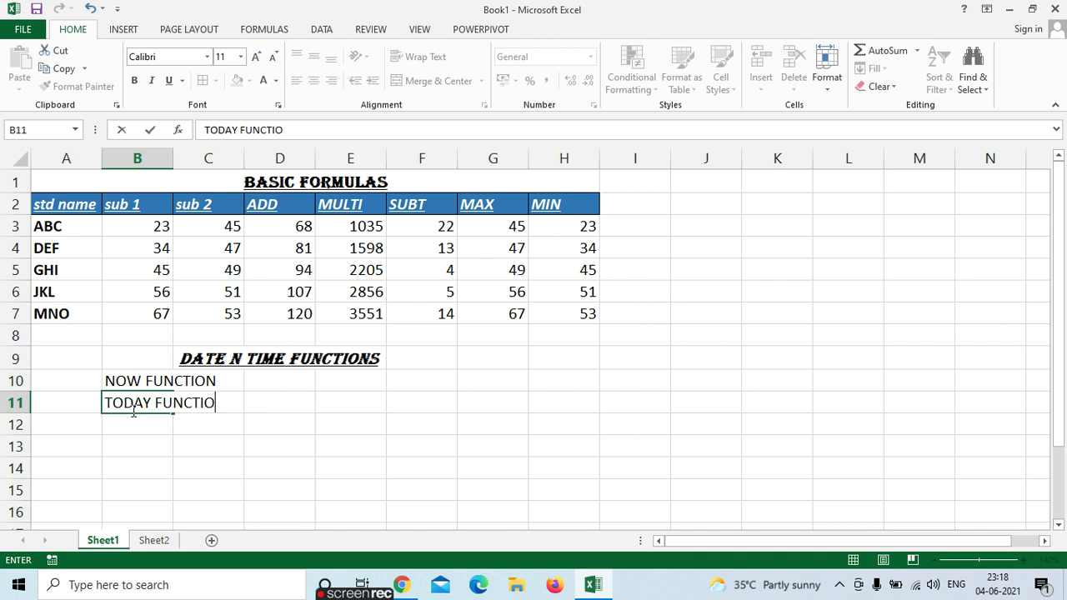
type("N")
key("Return")
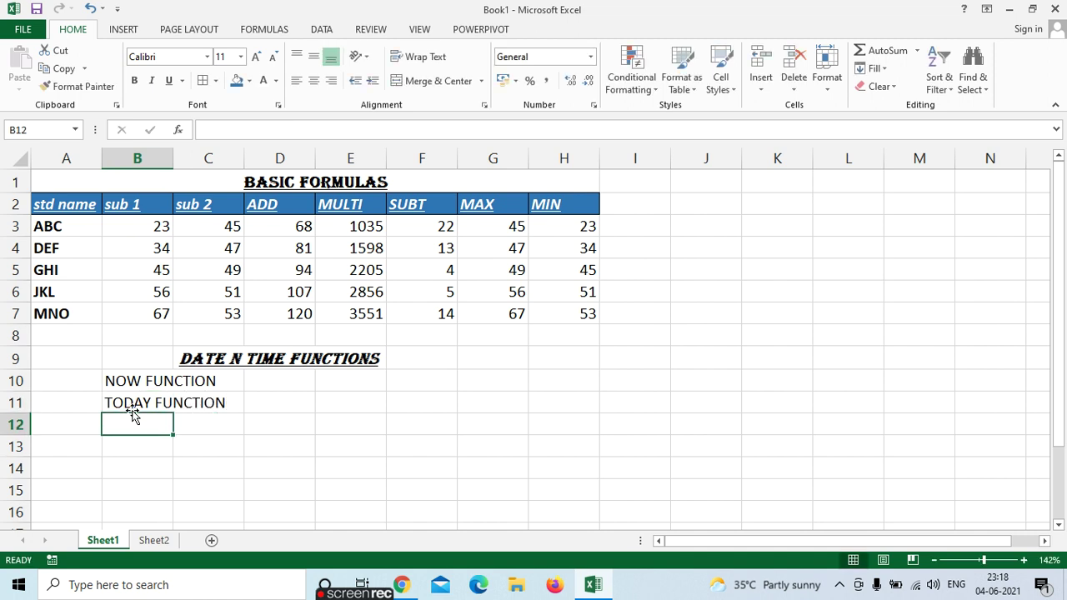
- Add the labels TIME FUNCTION and WEEK DAY in B12 and B13
type("TIM")
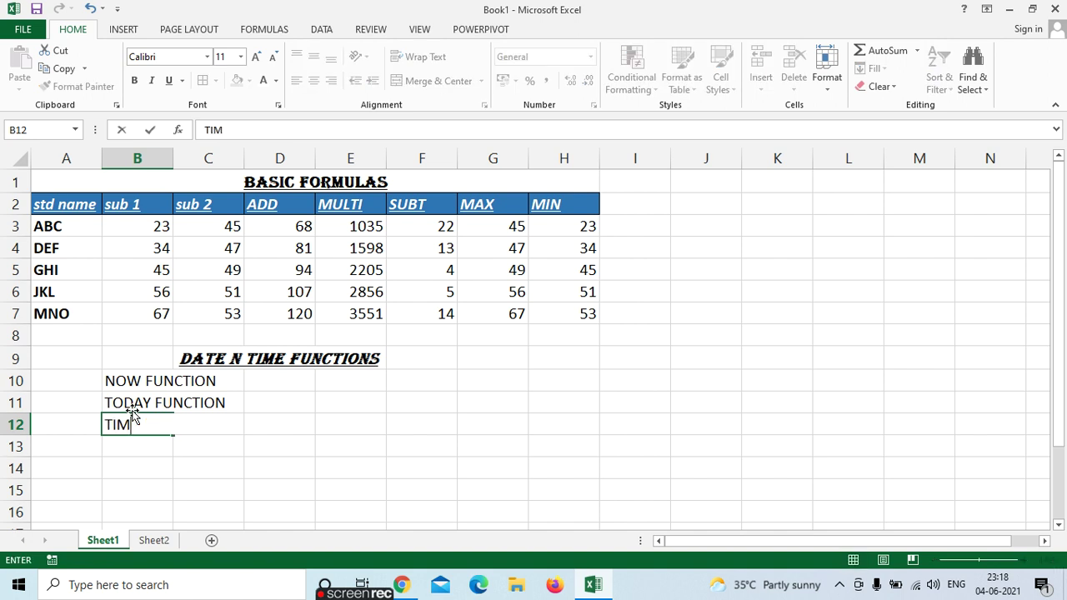
type("E")
type(" FUNV")
key("BackSpace")
type("CTION")
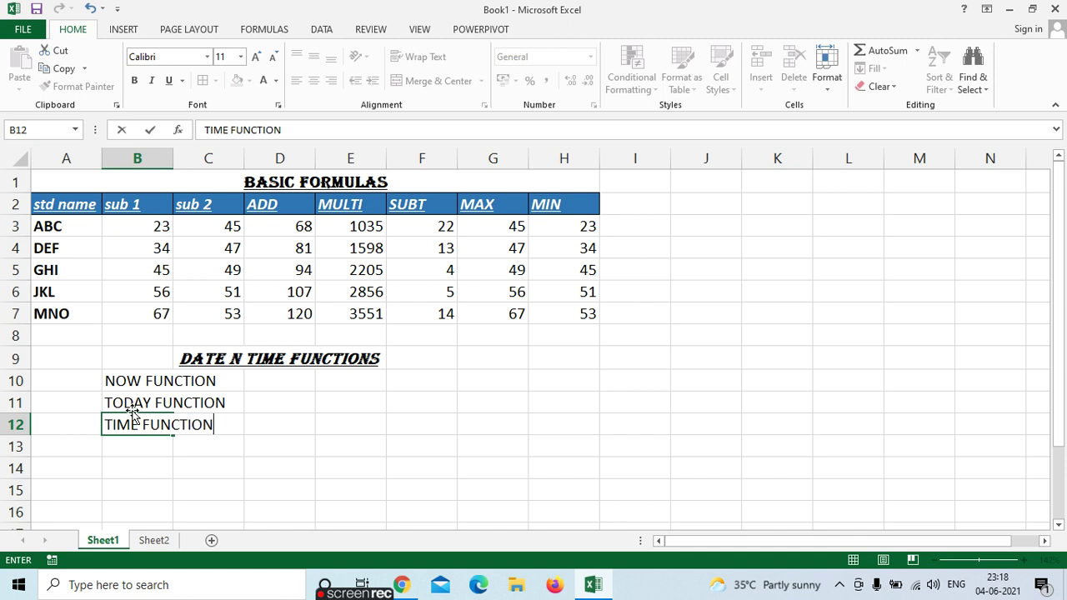
left_click(115, 447)
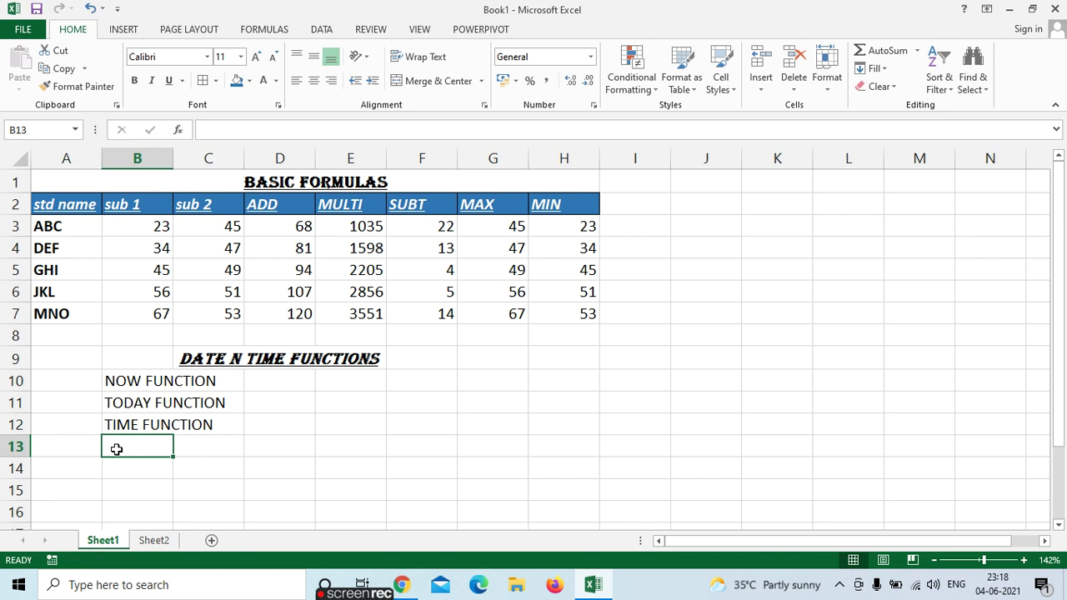
type("WEEK ")
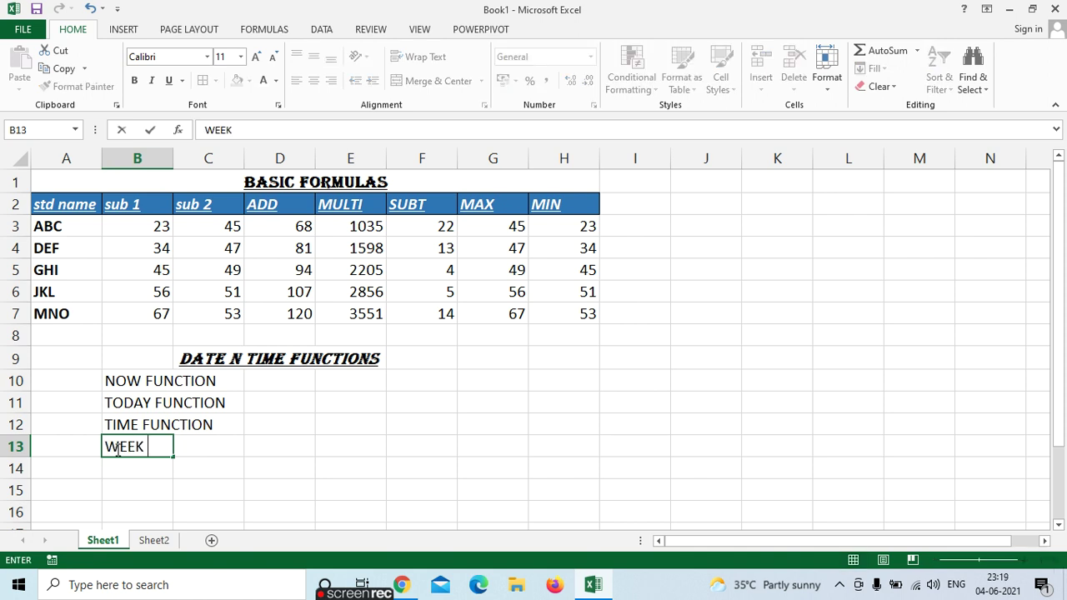
type("DAY")
left_click(130, 381)
- Make the four labels in B10:B13 bold
right_click(130, 381)
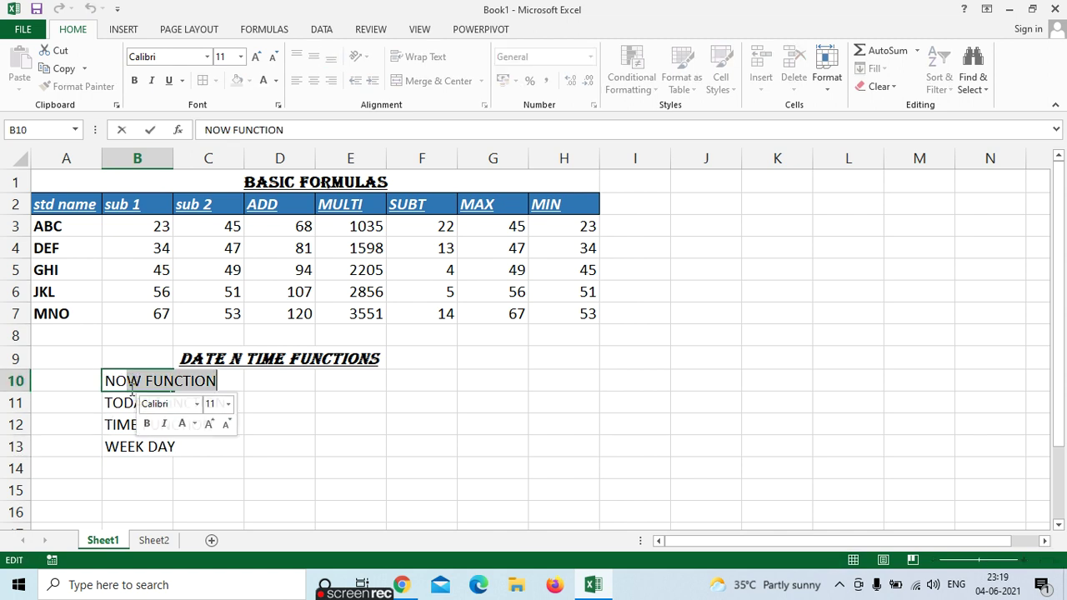
left_click(275, 416)
left_click_drag(125, 380, 110, 444)
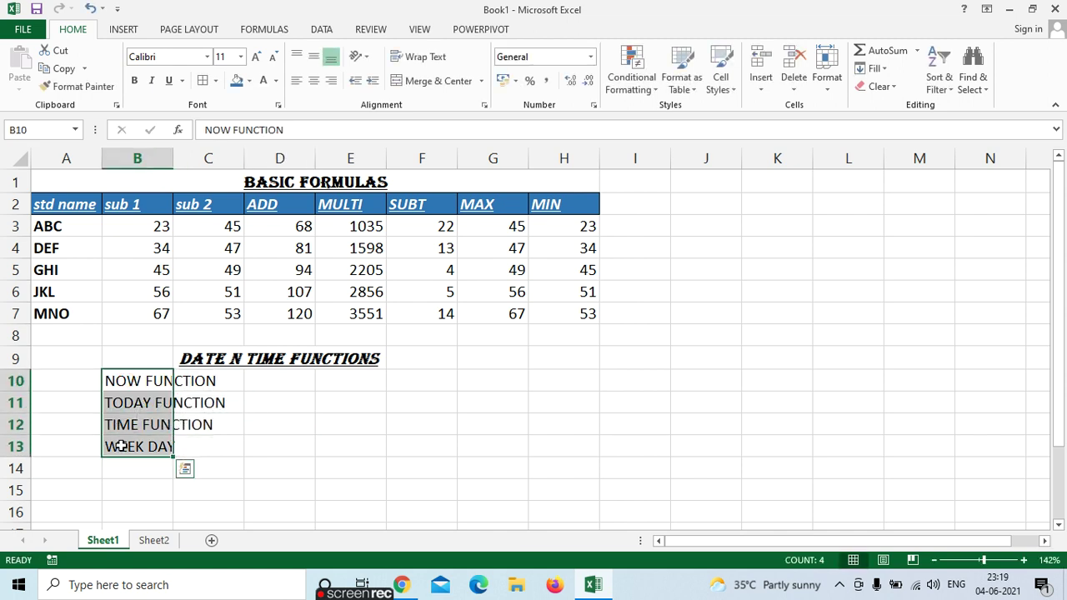
key("ctrl+b")
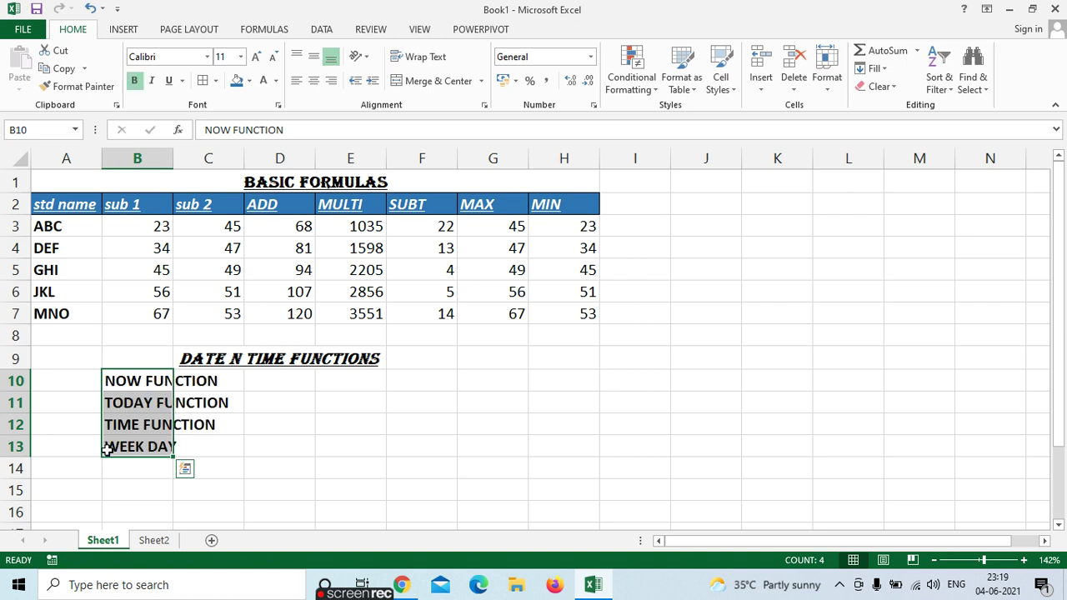
left_click(224, 381)
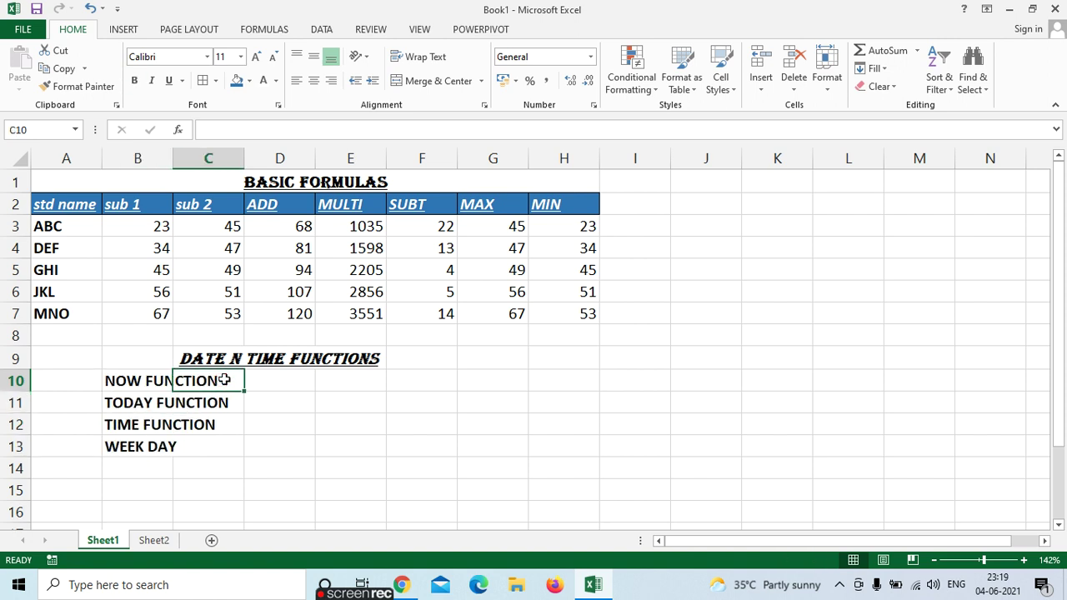
type("=NOW")
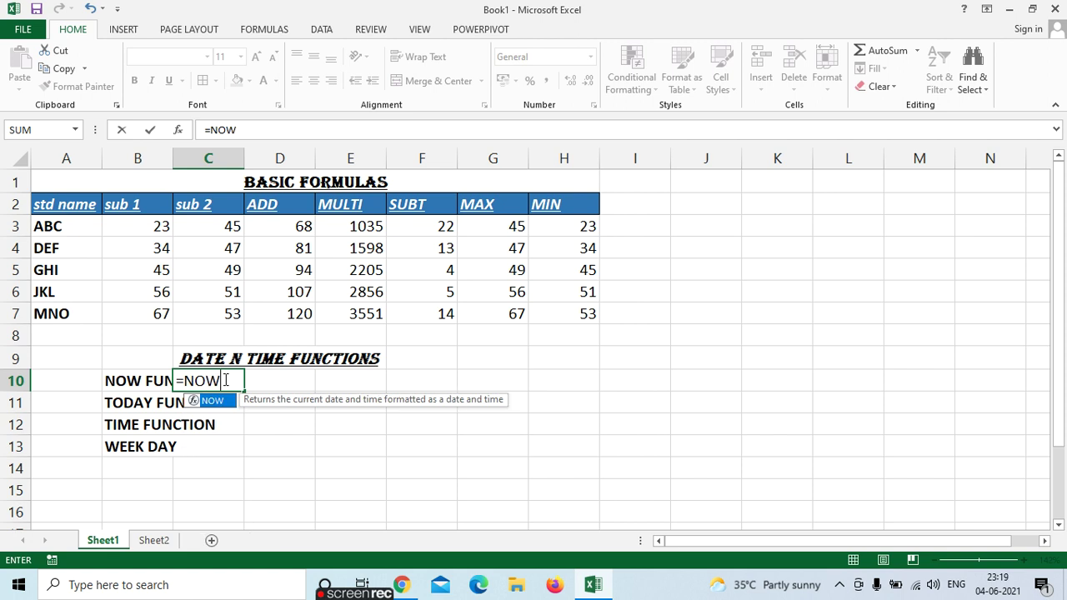
type("()")
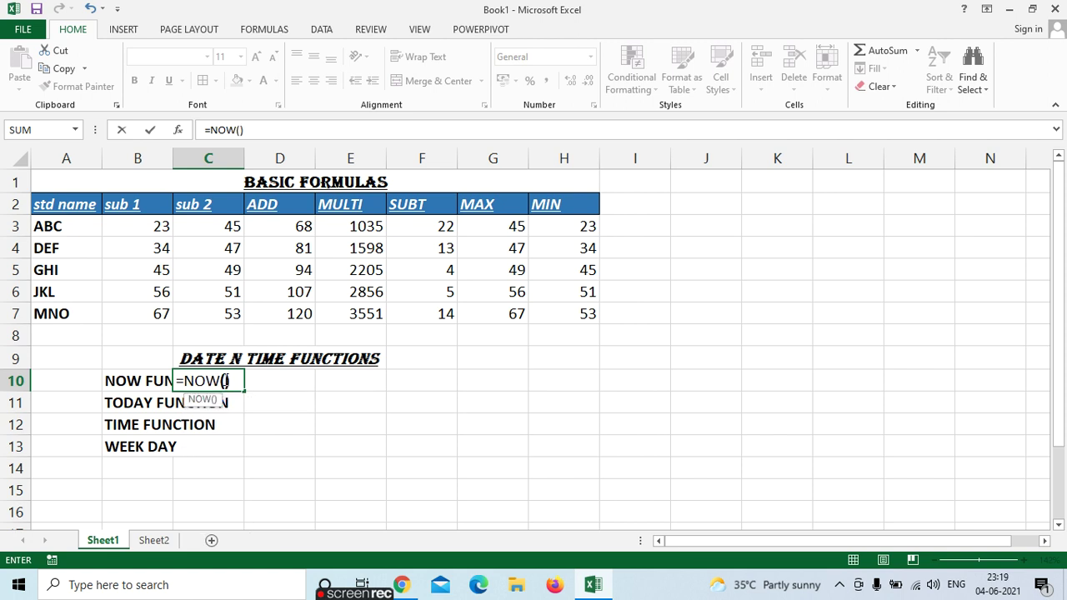
key("Return")
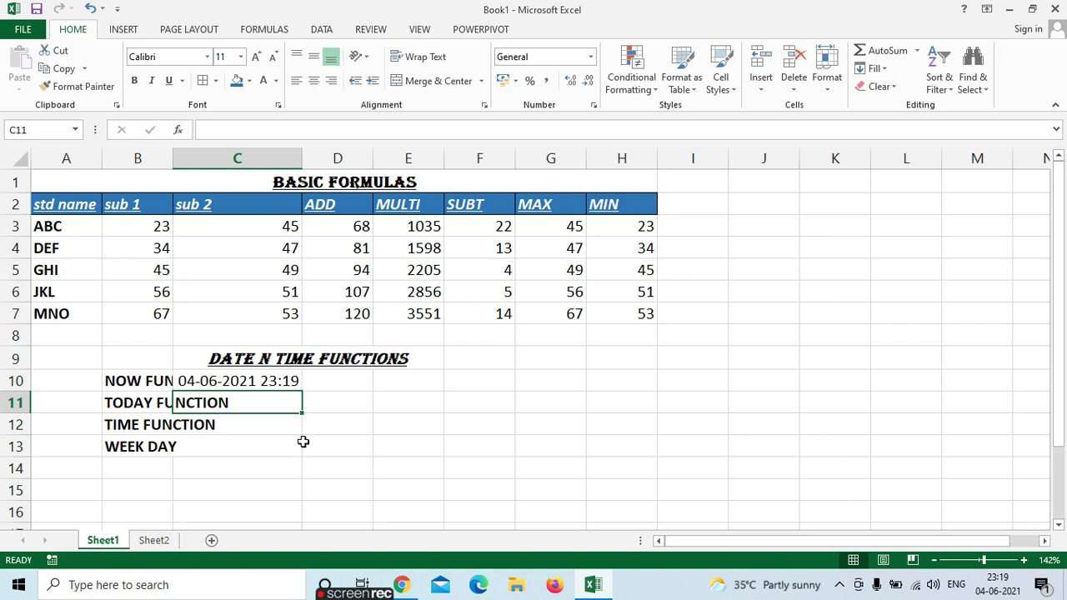
type("=T")
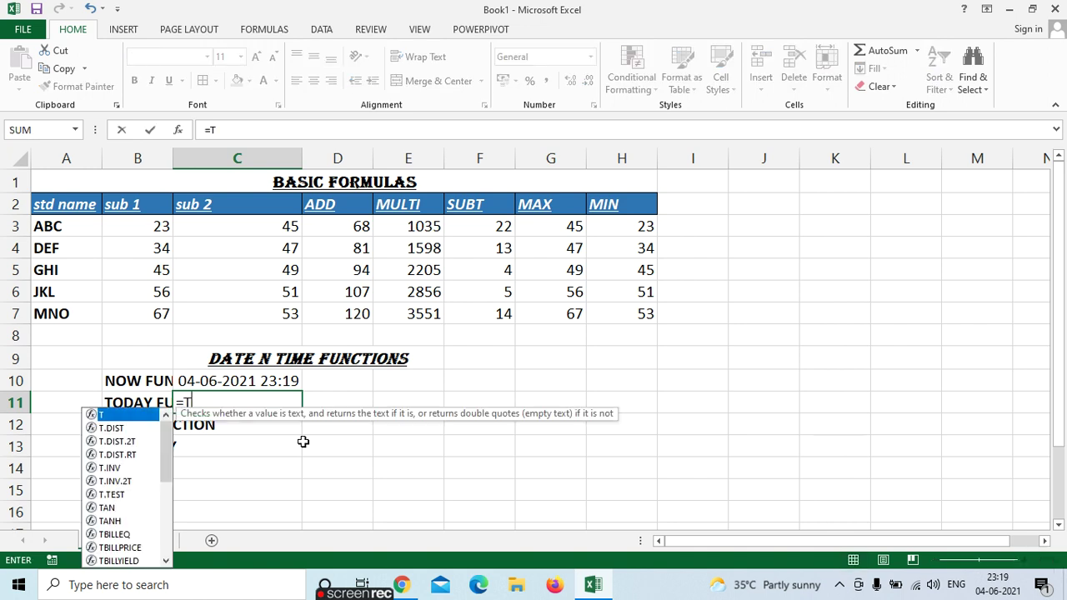
type("ODAY")
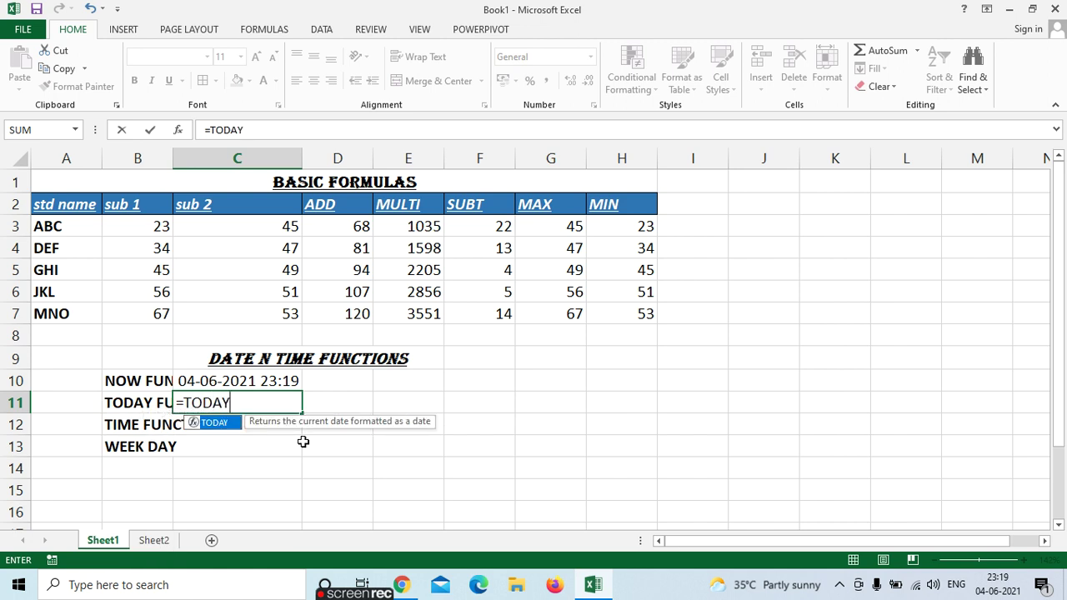
type("(")
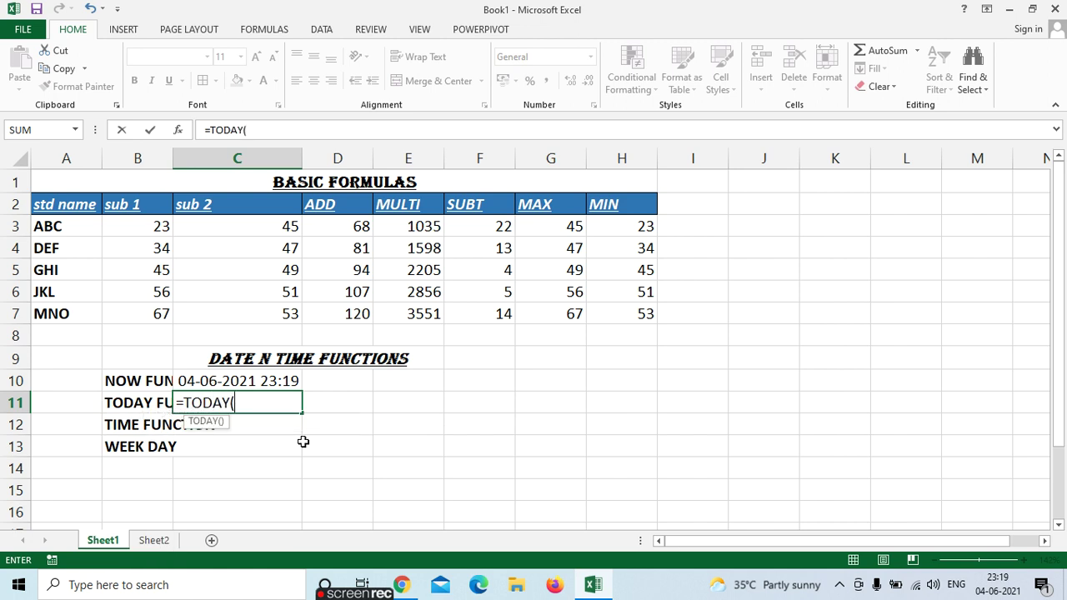
type(")")
key("Return")
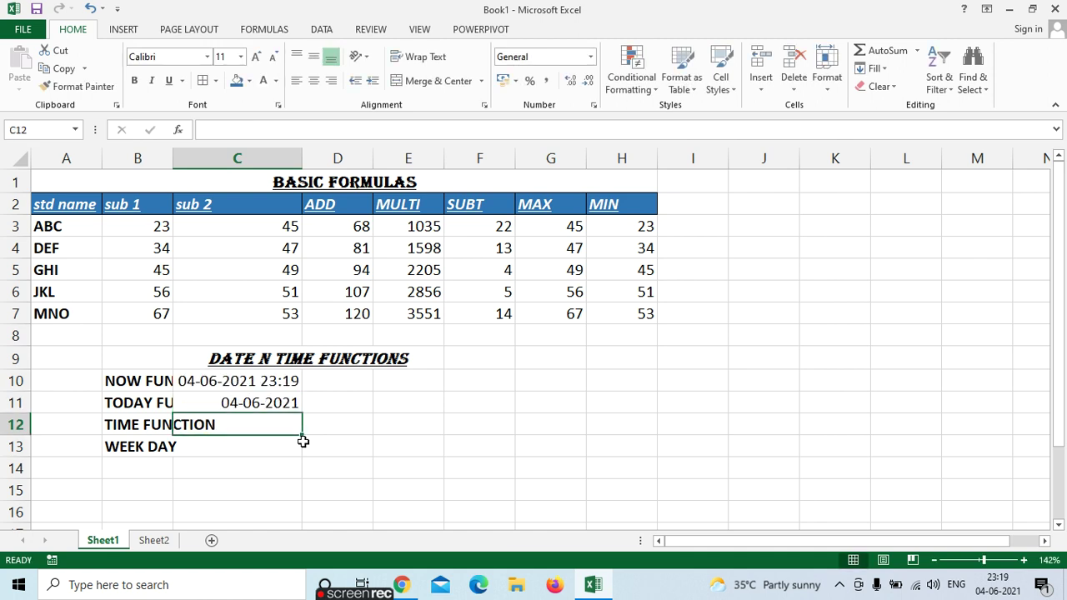
- Enter =TIME(1,5,60) in C12 so it displays 1:06 AM
type("=TIM")
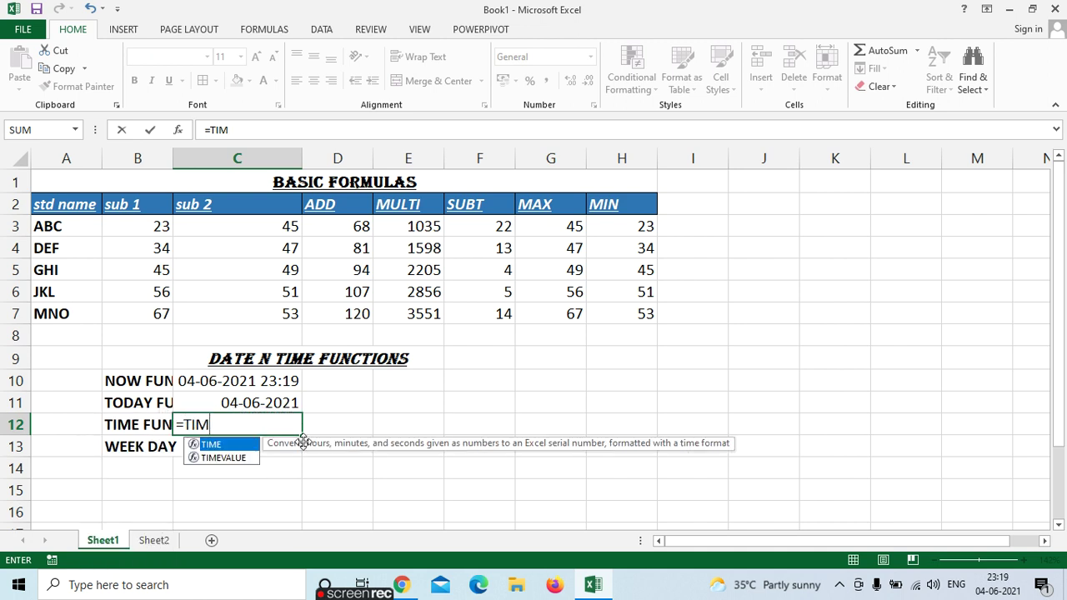
type("E(1")
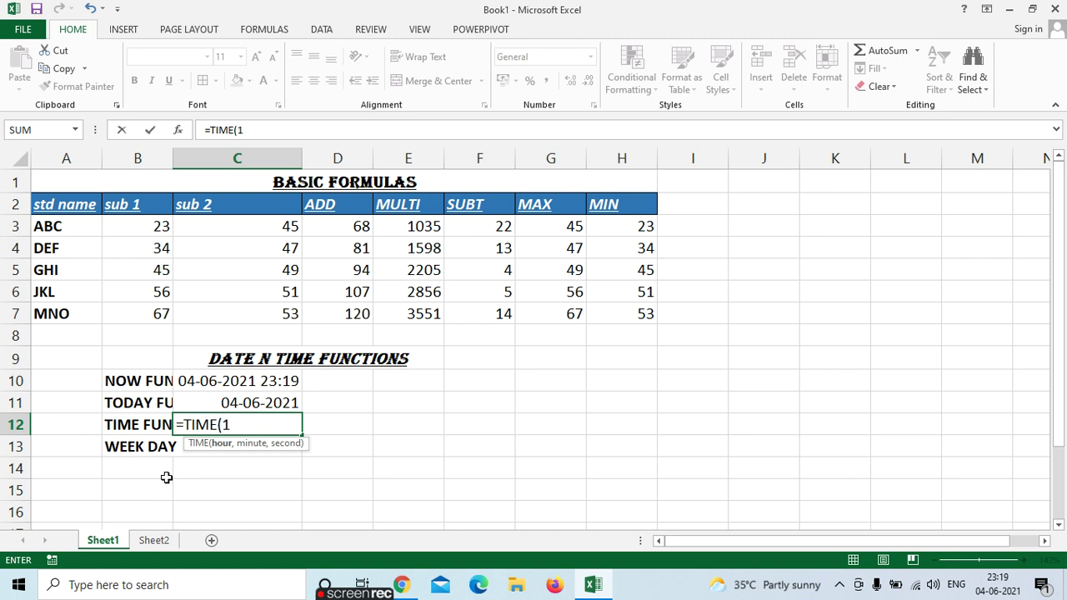
type(".")
type("0,")
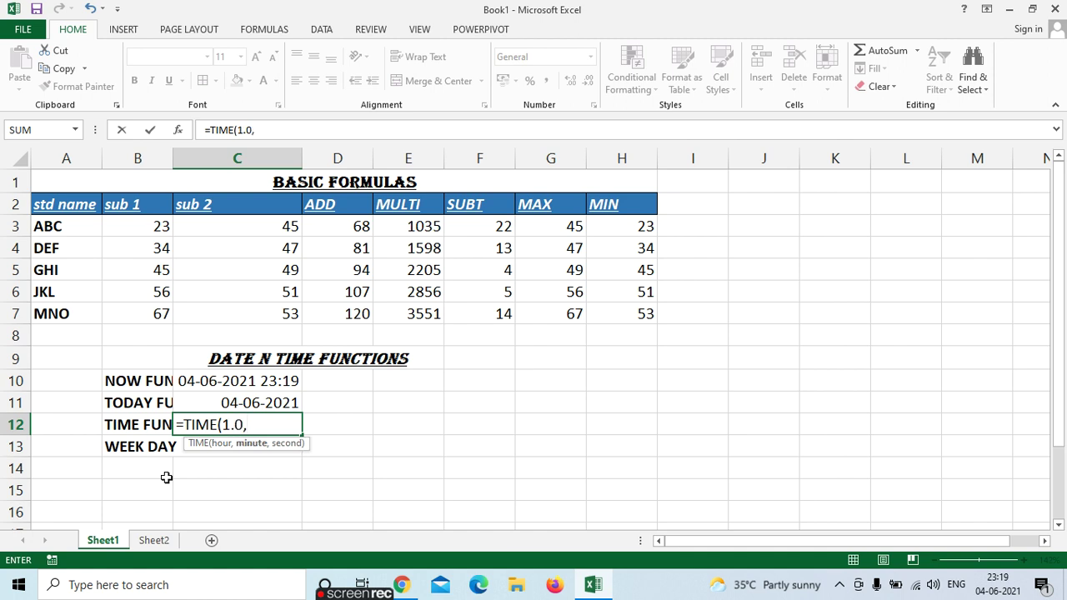
type("5")
type(",")
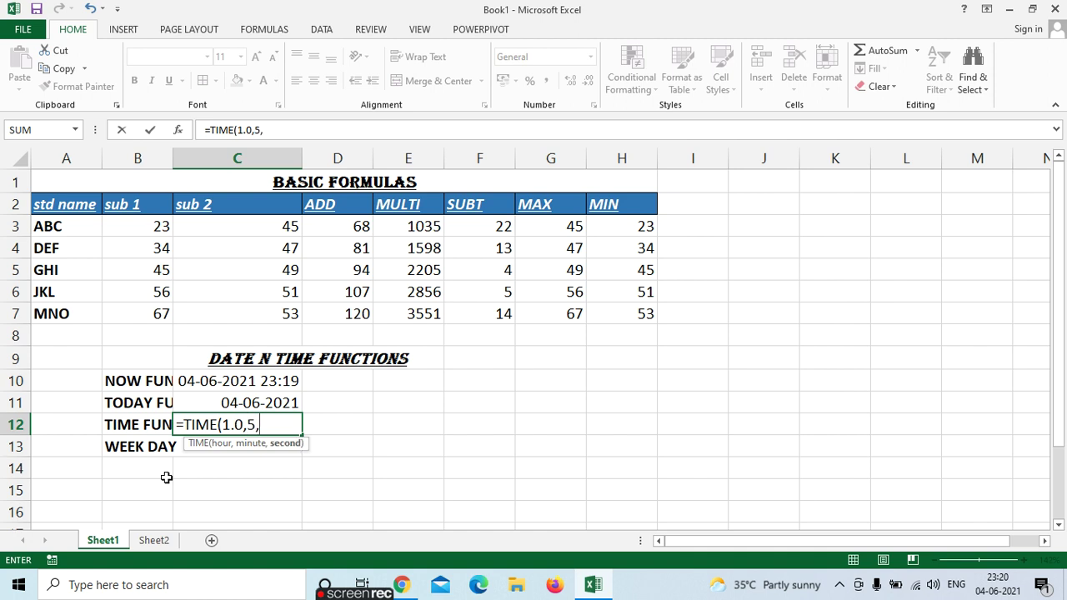
type("60")
type(")")
key("Return")
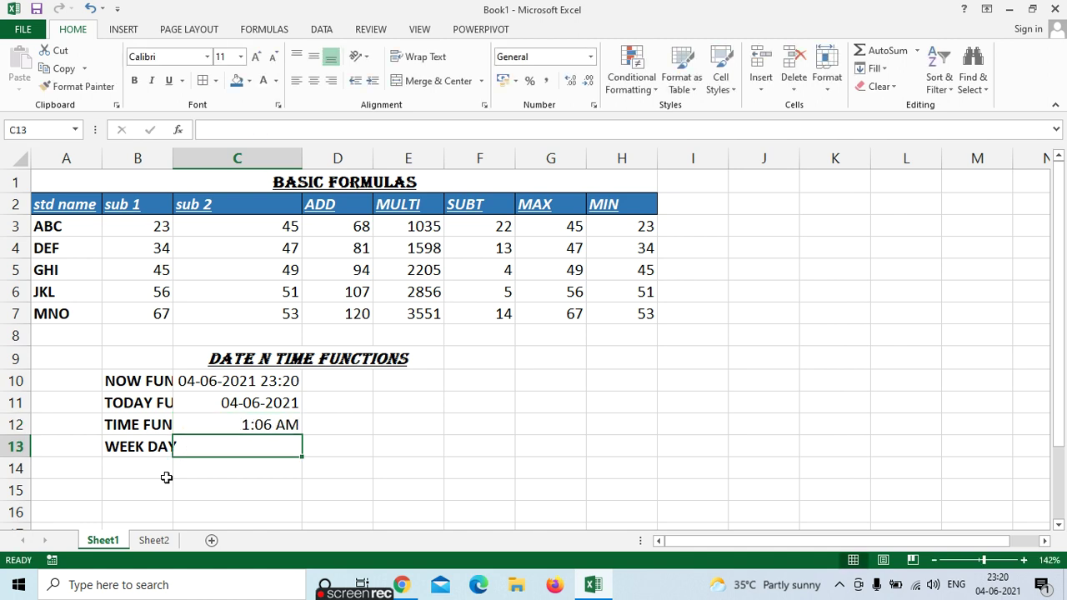
left_click(254, 425)
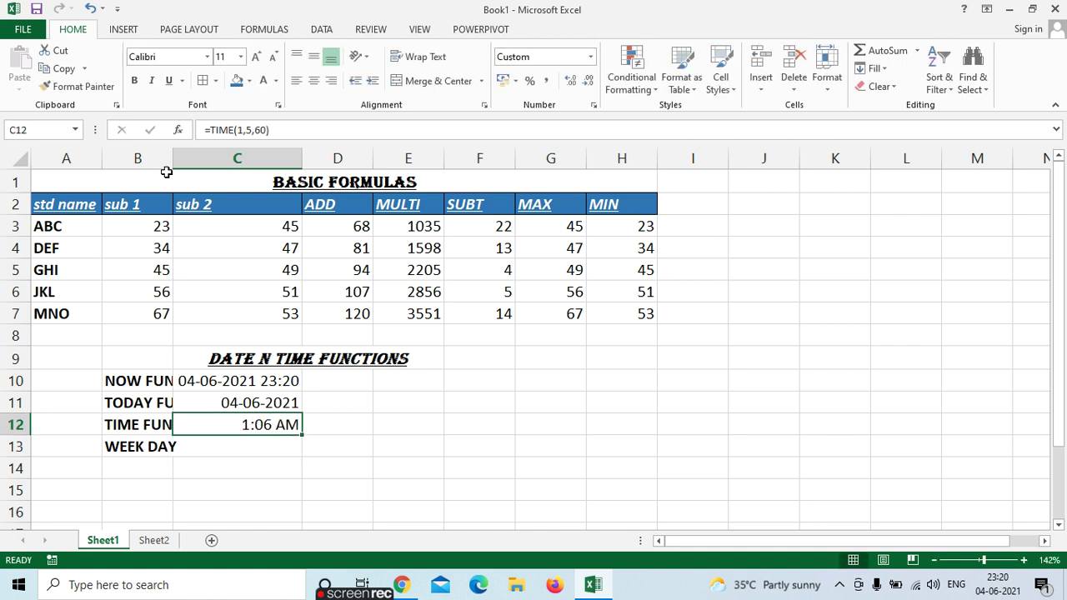
- Widen column B so its labels show in full
left_click_drag(171, 159, 238, 148)
left_click(185, 444)
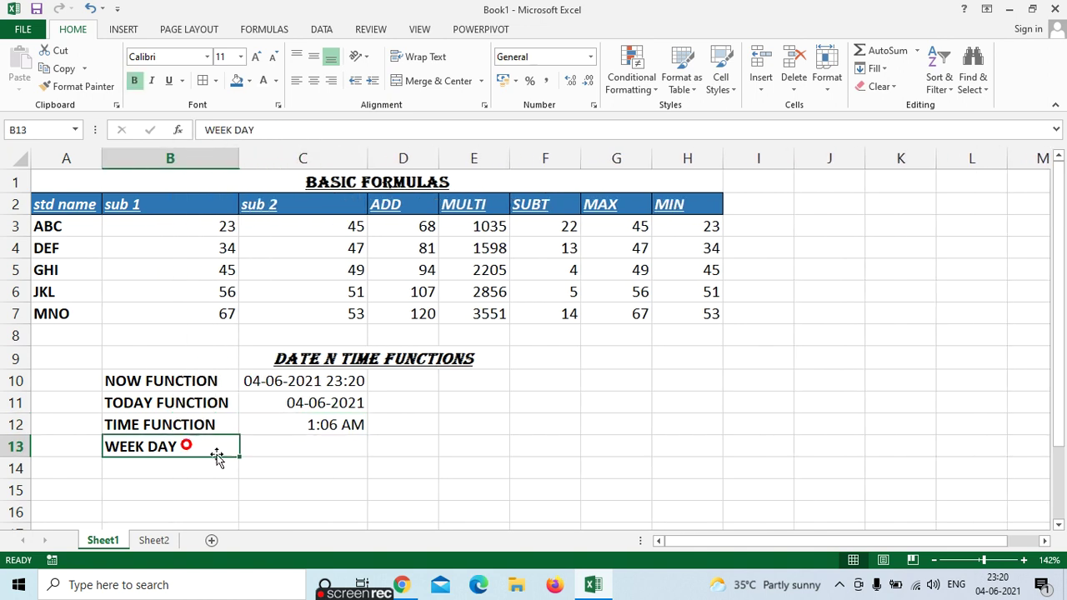
left_click(271, 442)
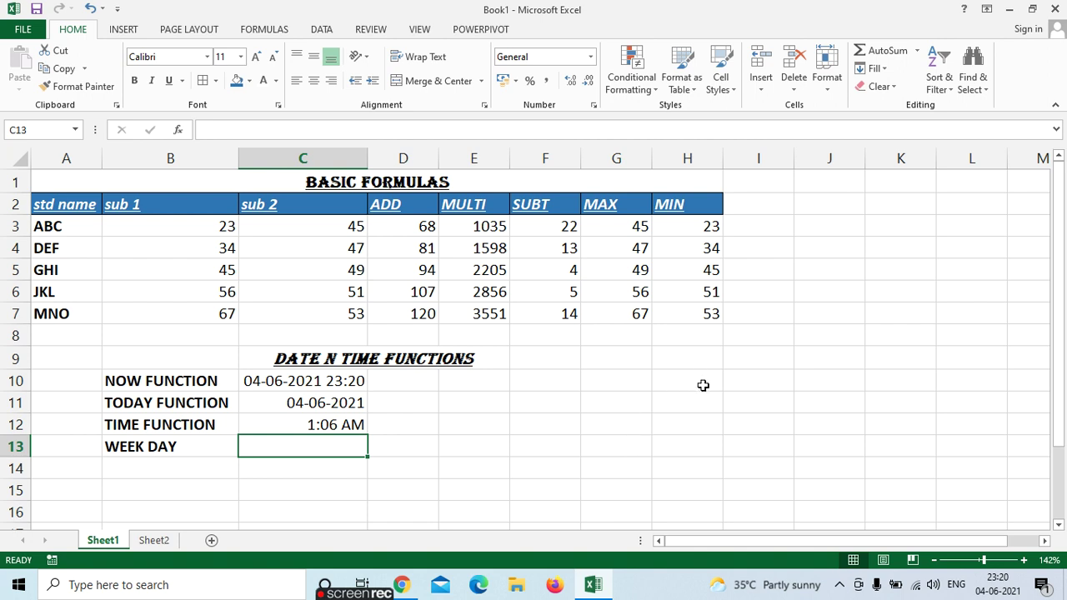
- Type SUNDAY in I10 and fill the day names down through FRIDAY
left_click(745, 381)
type("SU")
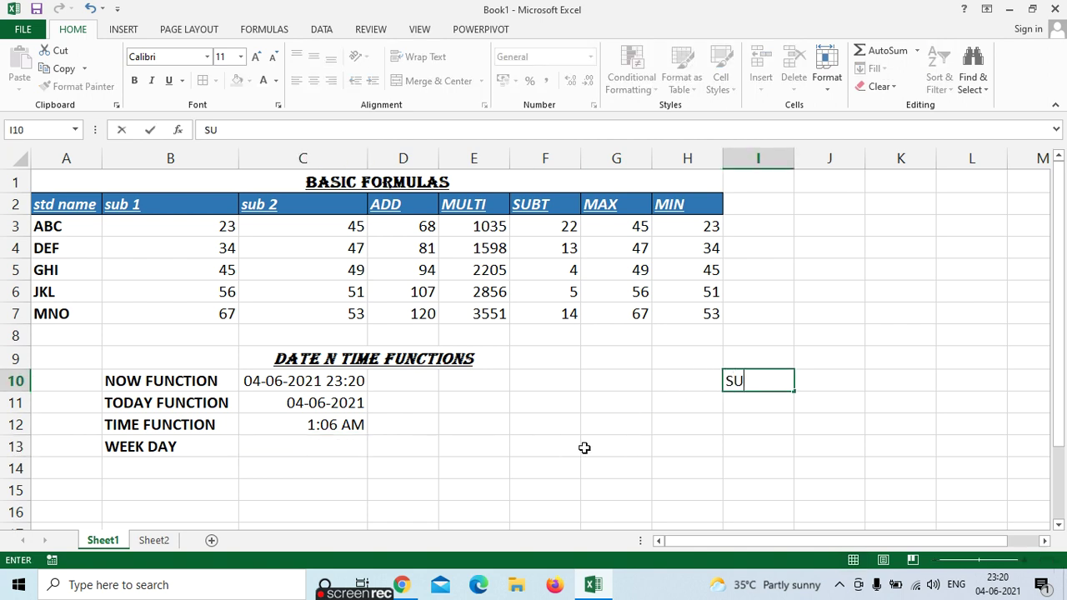
type("NDAY")
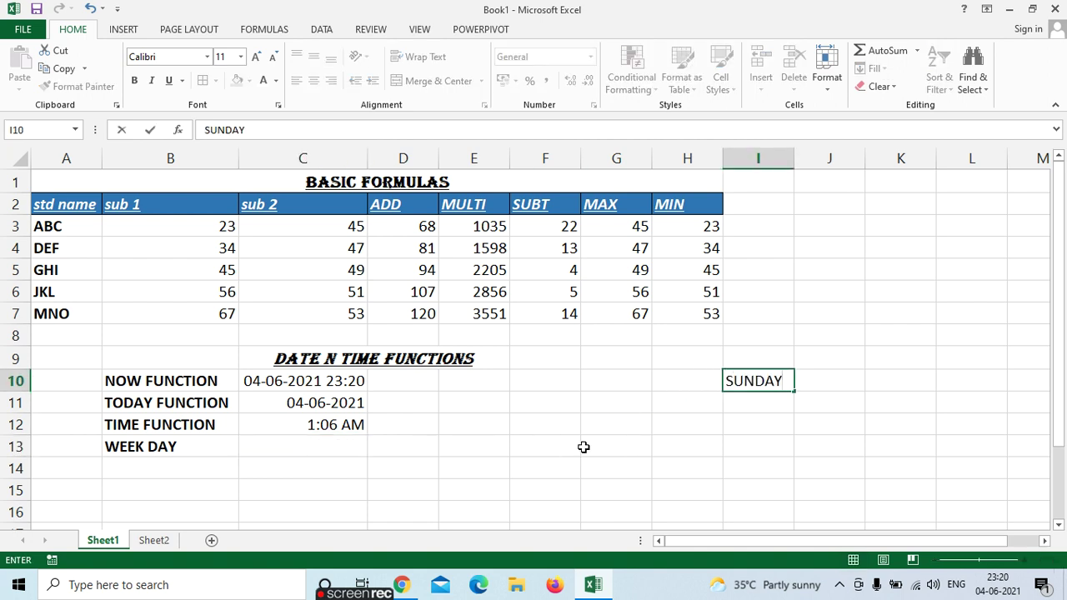
left_click(703, 428)
left_click(763, 384)
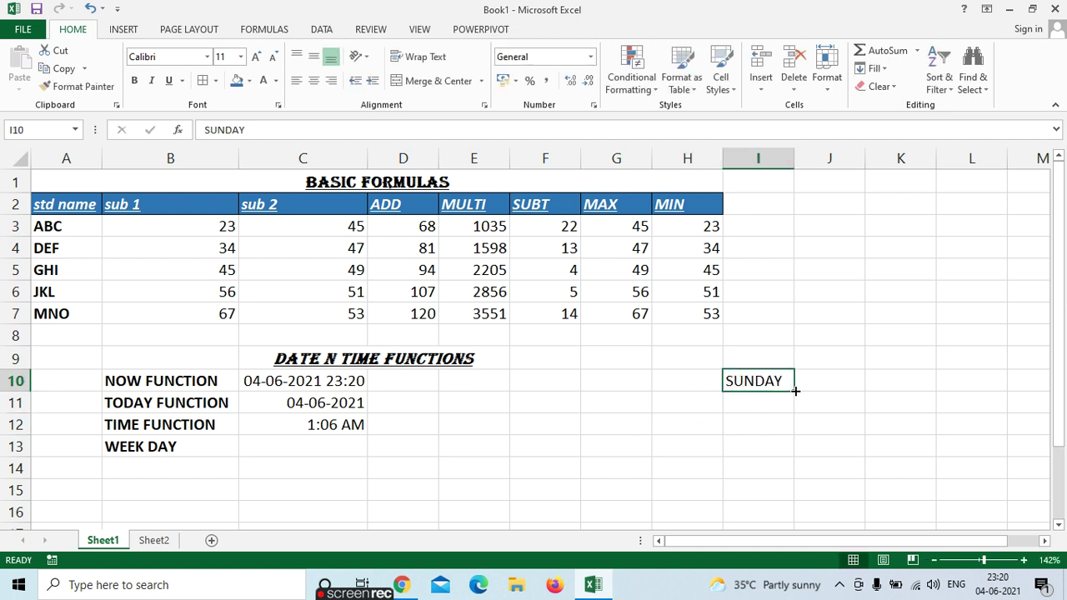
left_click_drag(798, 390, 788, 496)
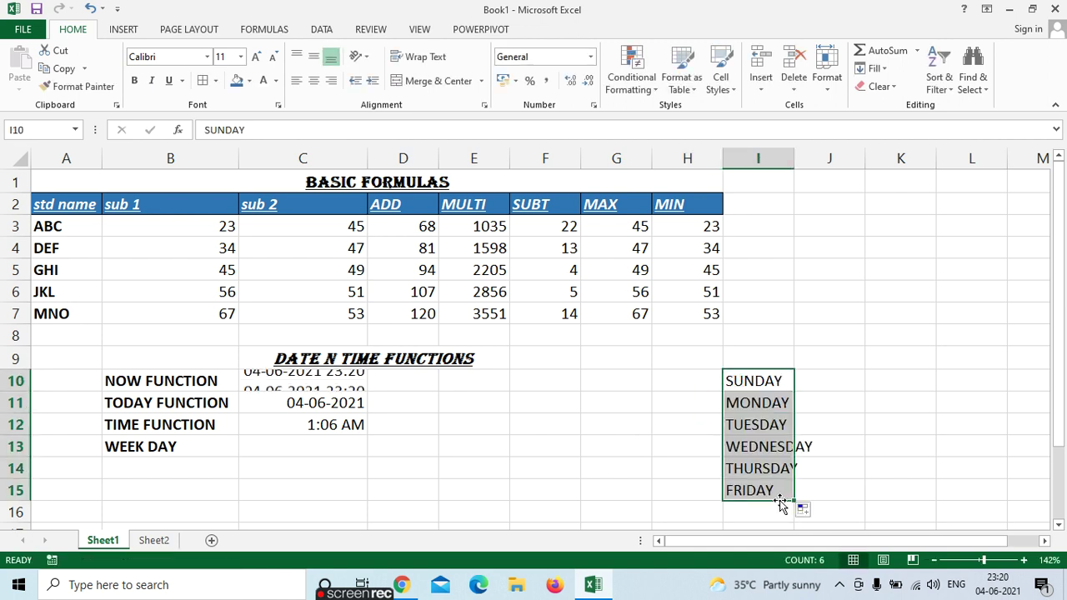
- Enter 1 and 2 in J10 and J11 as the start of the day numbers
left_click(816, 382)
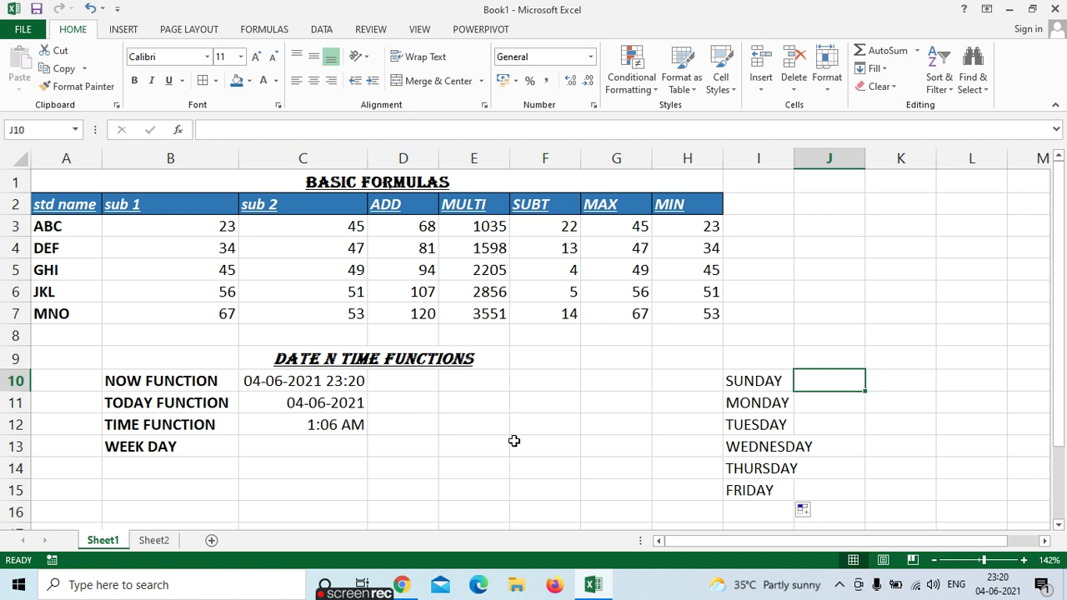
type("1")
key("Return")
type("2")
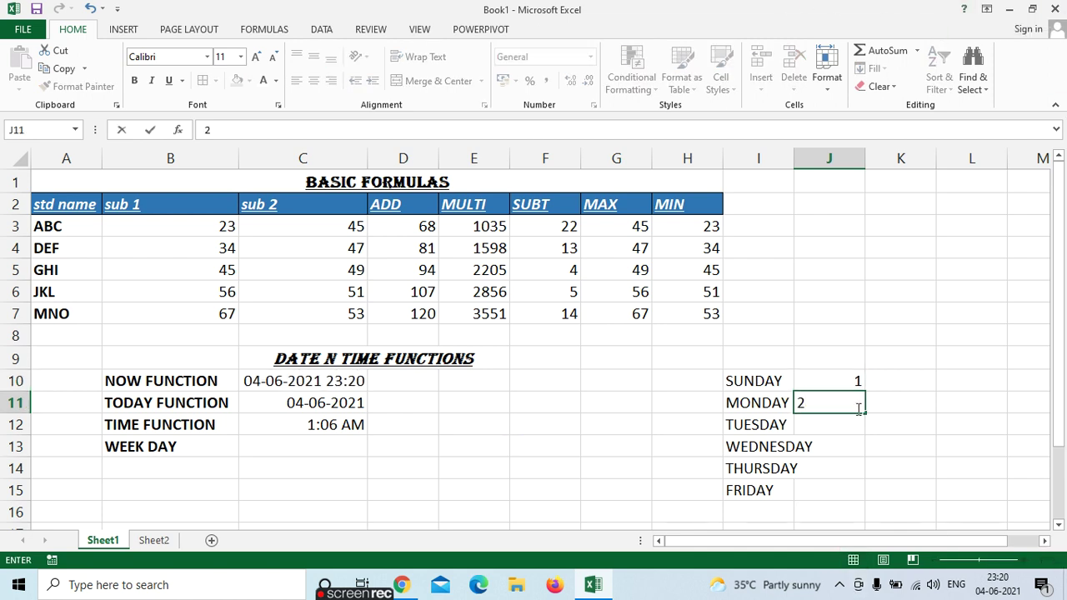
left_click(859, 450)
- Extend the days to SATURDAY in I16 and fill J10:J16 with 1 to 7
left_click(750, 488)
left_click_drag(792, 501, 792, 519)
left_click(847, 381)
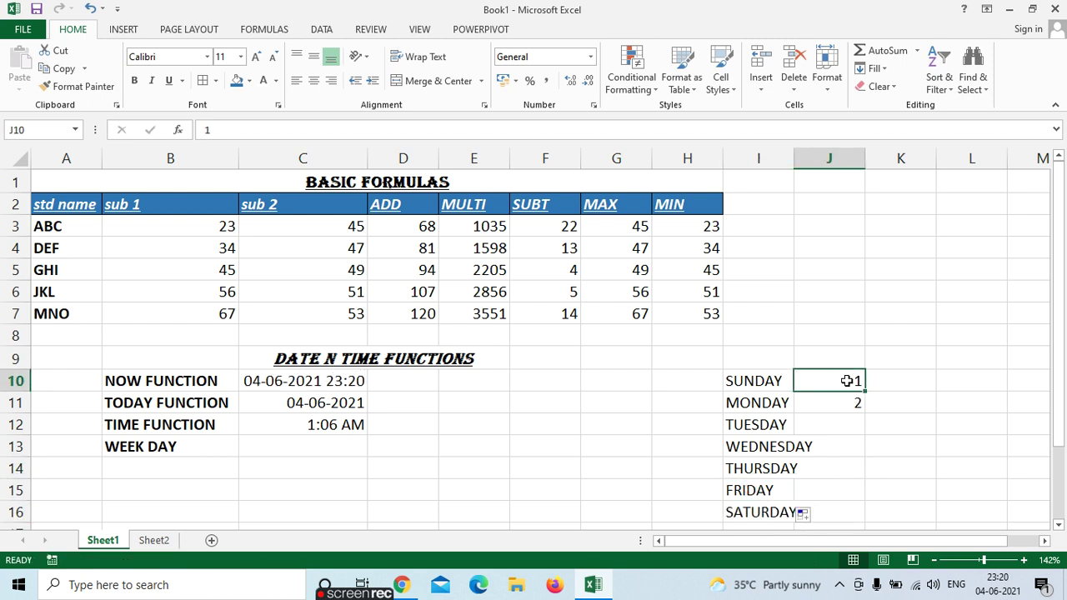
left_click_drag(847, 381, 869, 513)
left_click(827, 430)
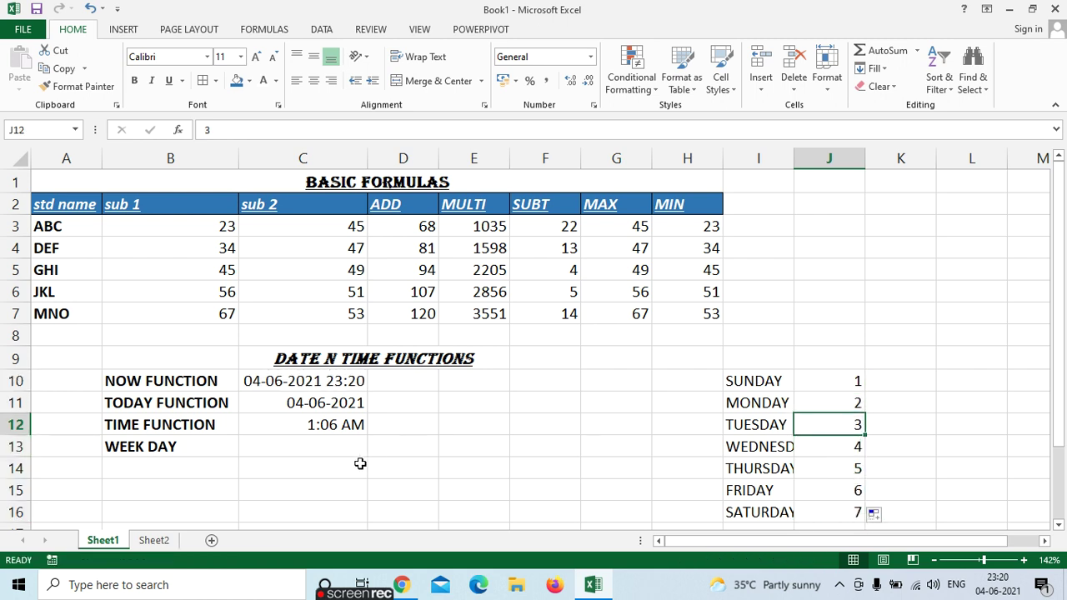
left_click(300, 450)
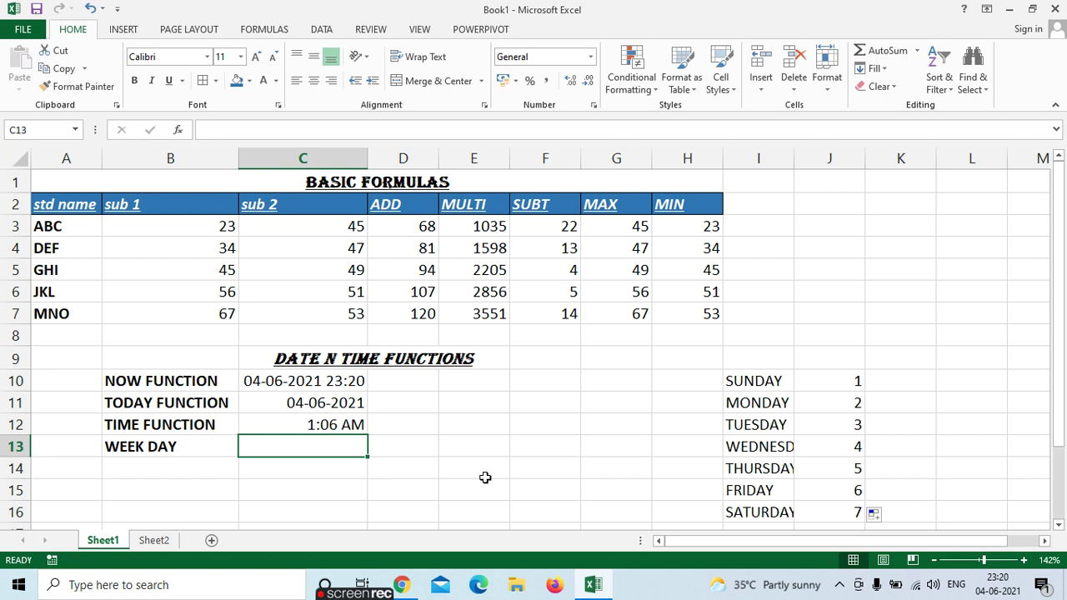
- Enter =WEEKDAY("3-JUNE-2021") in C13 so it returns 5
type("=")
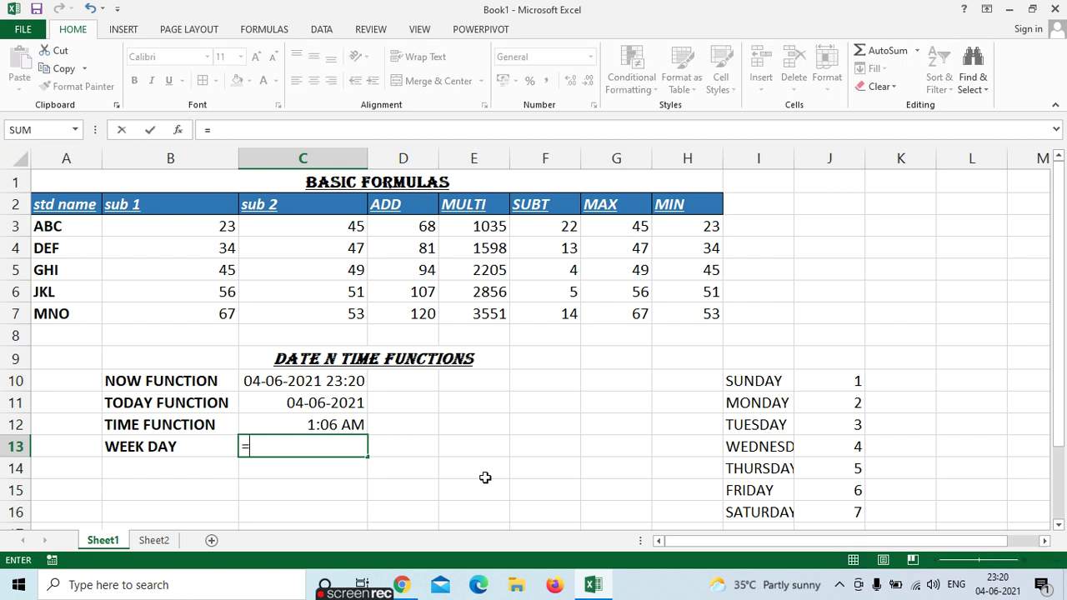
type("WEE")
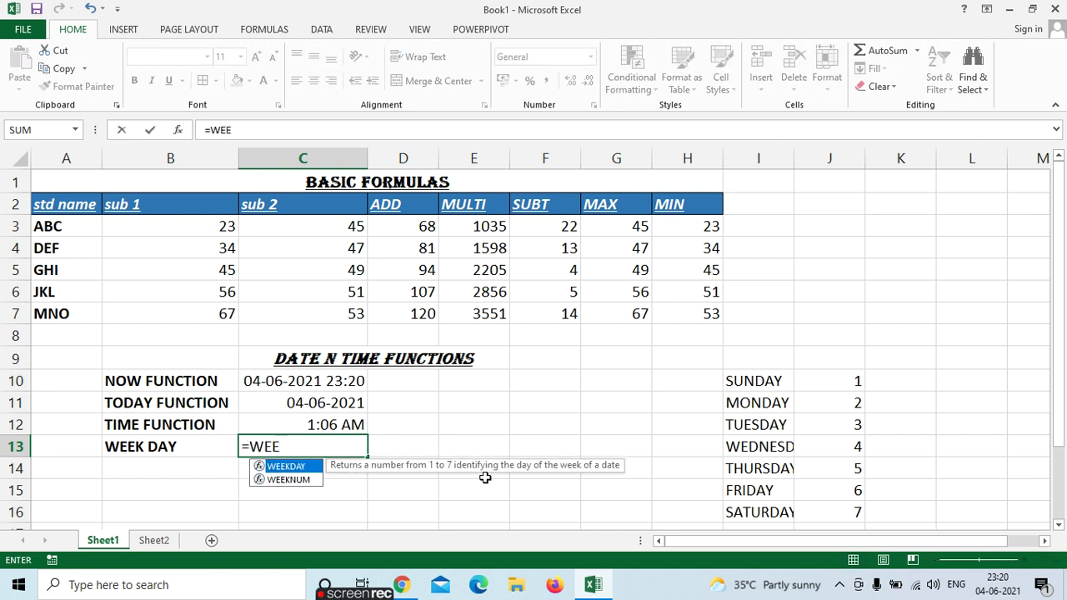
key("Tab")
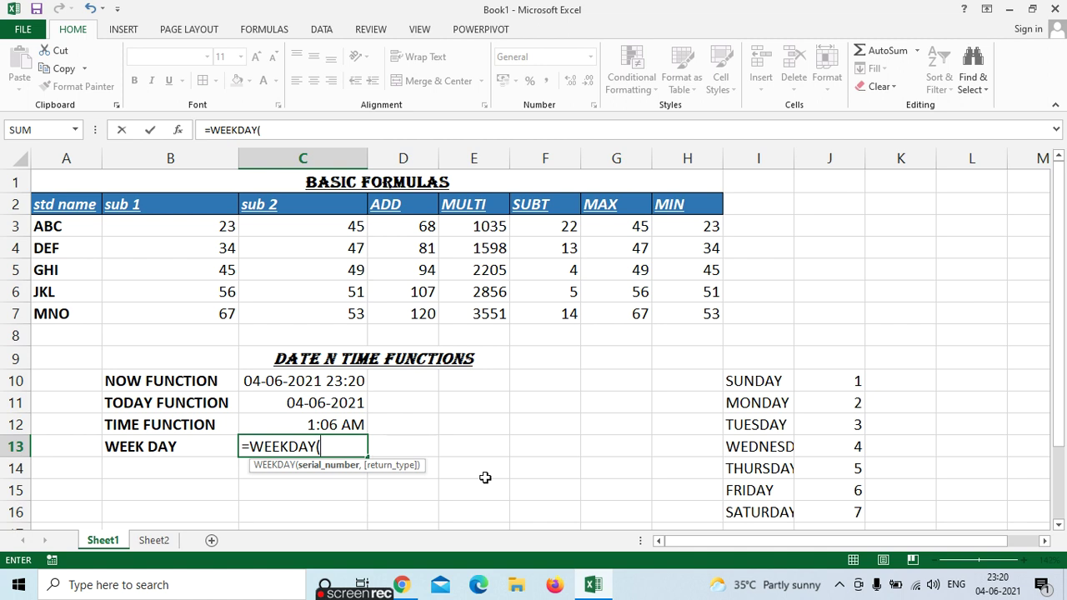
type("\"")
type("3-")
type("JUN")
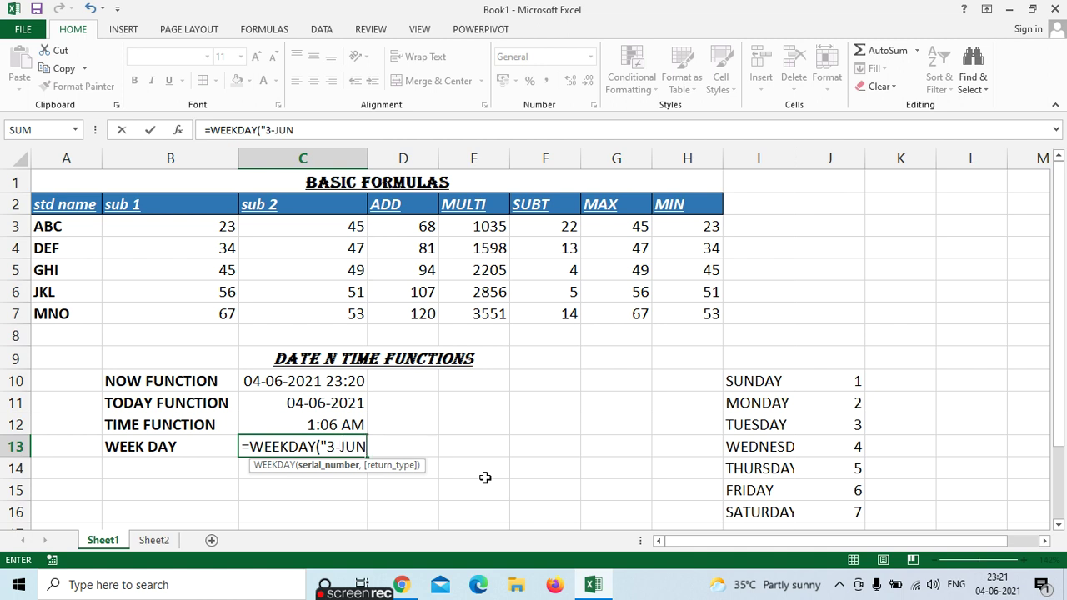
type("E")
type("-2")
type("021")
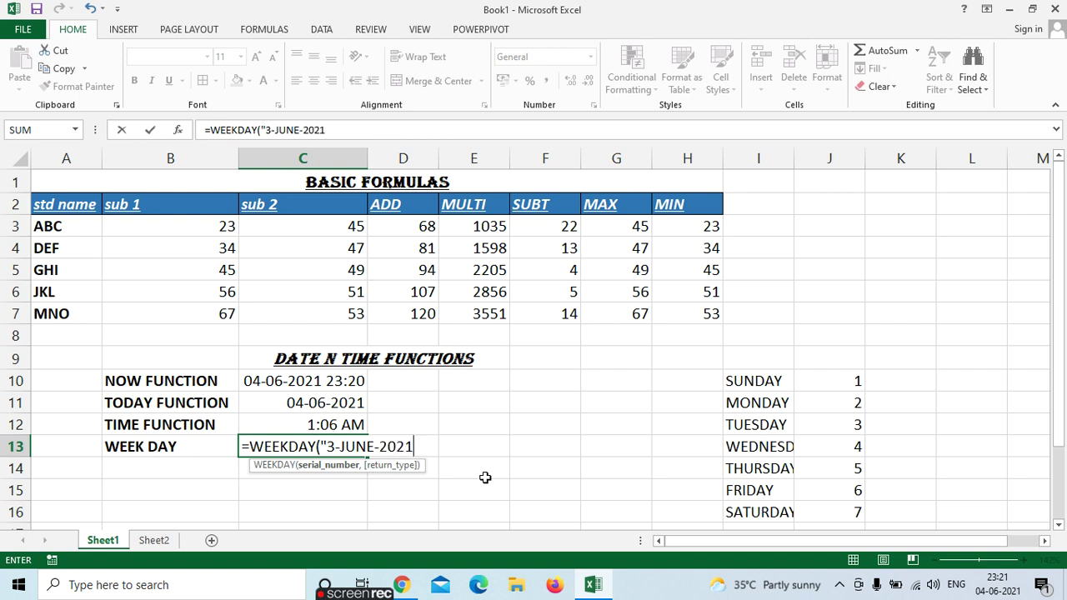
type("\"")
type(")")
key("Return")
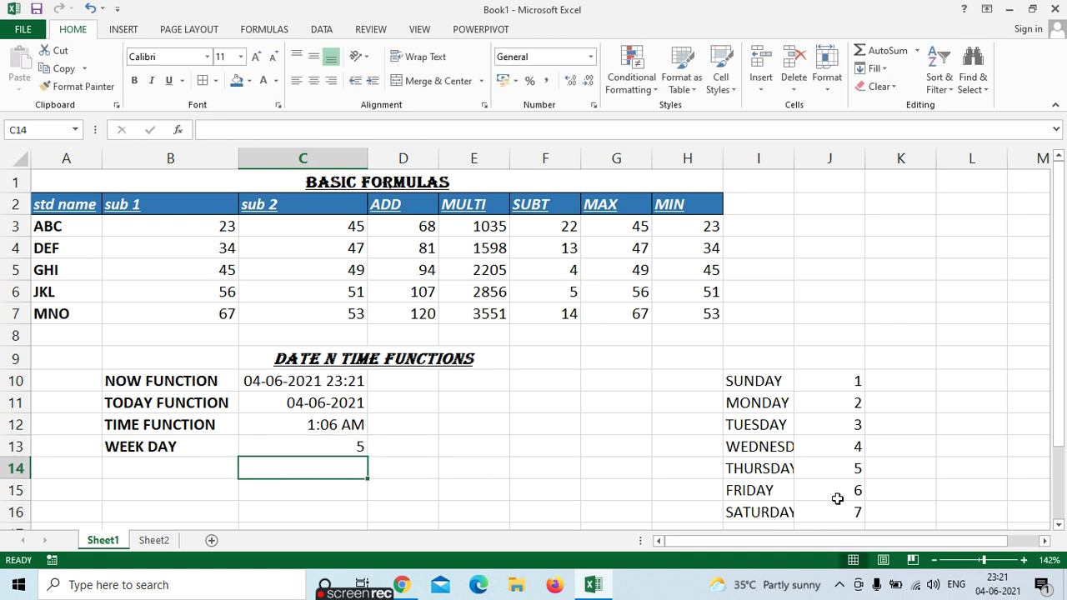
- Review the WEEKDAY, NOW and TIME formulas in C11:C13
left_click(350, 449)
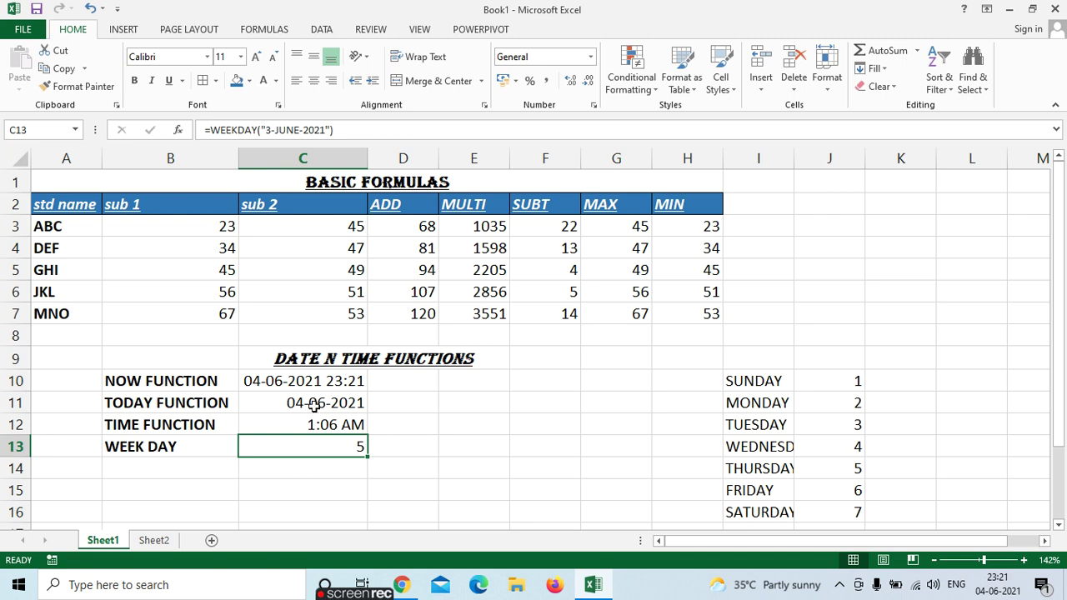
key("Up")
key("Up")
key("Up")
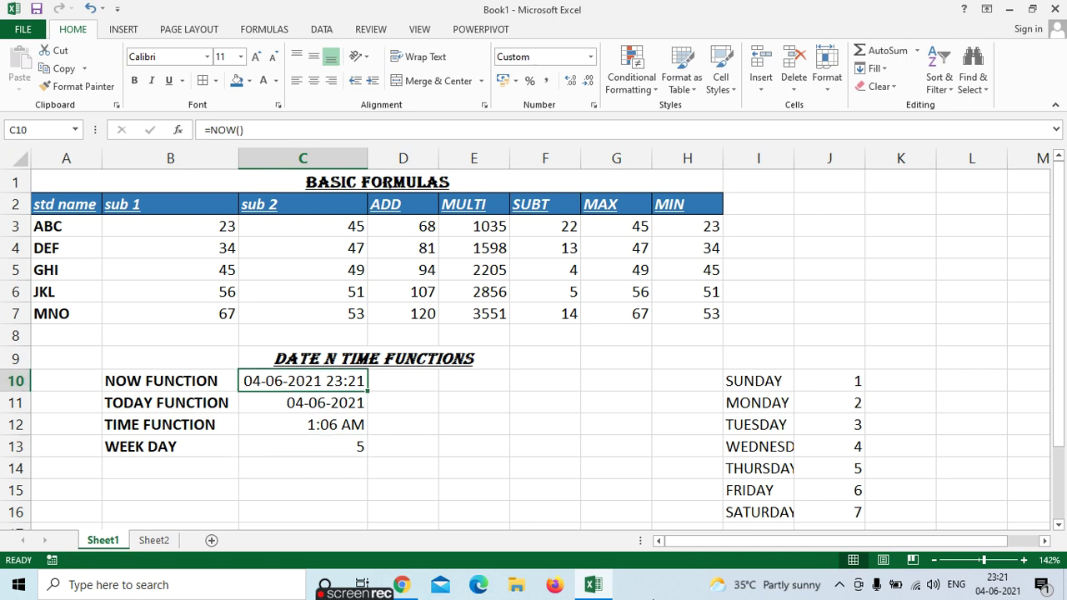
left_click(309, 448)
left_click(317, 427)
left_click(503, 472)
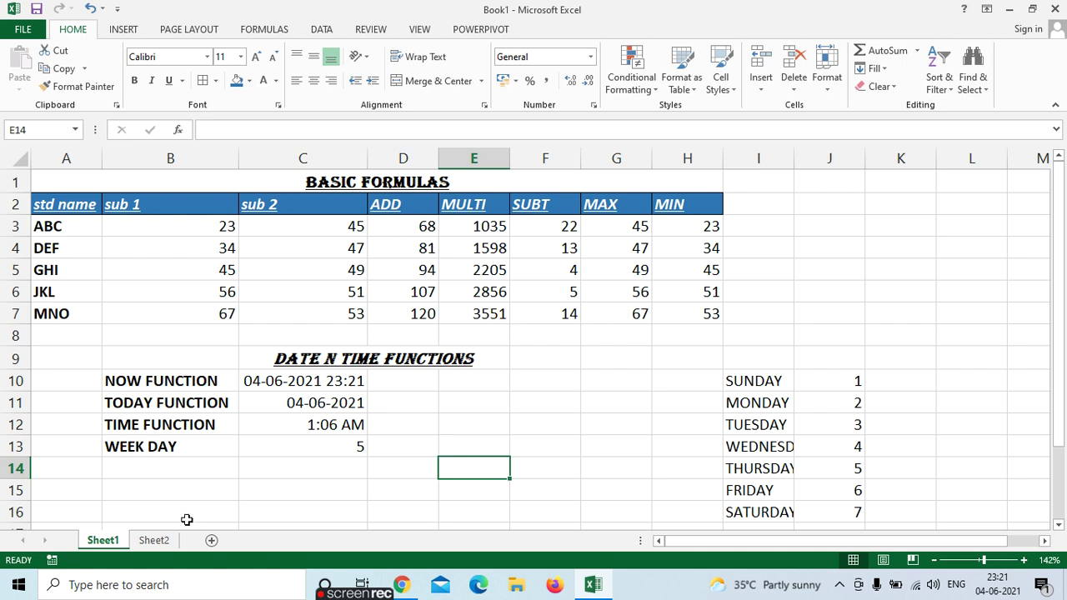
- On Sheet2, insert a blank row above PRODUCTS and type the title TEXT FUNCTIONS in A1
left_click(165, 540)
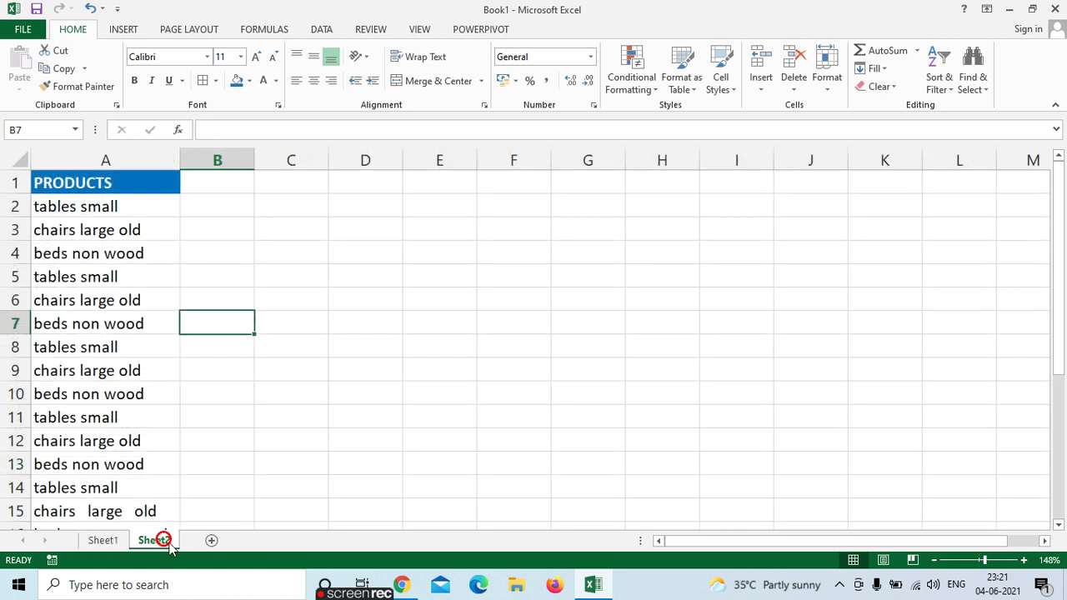
left_click(138, 185)
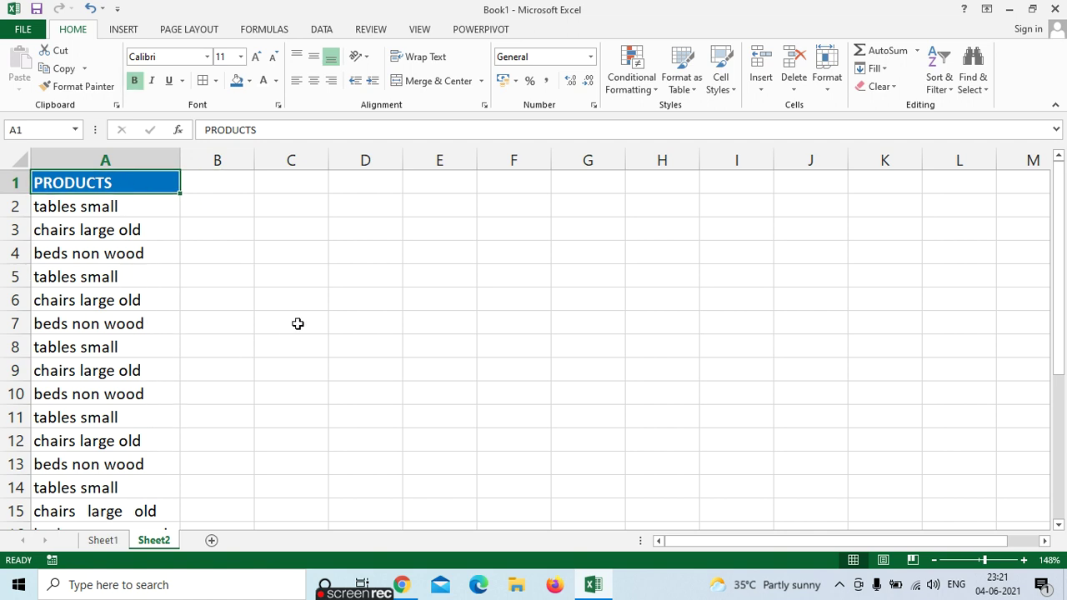
left_click(212, 207)
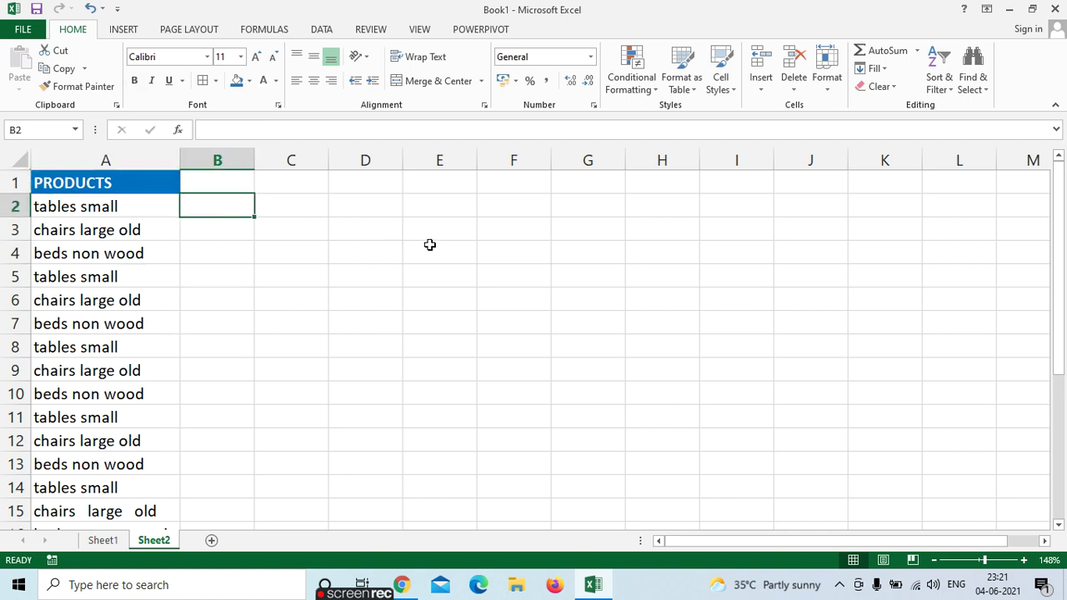
left_click(17, 182)
right_click(25, 190)
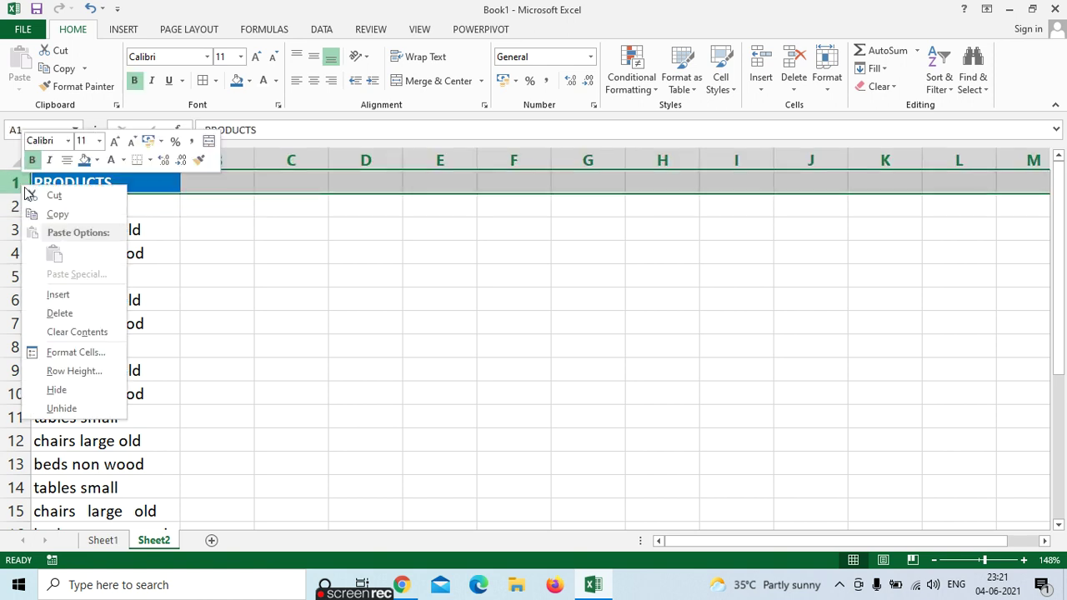
left_click(75, 297)
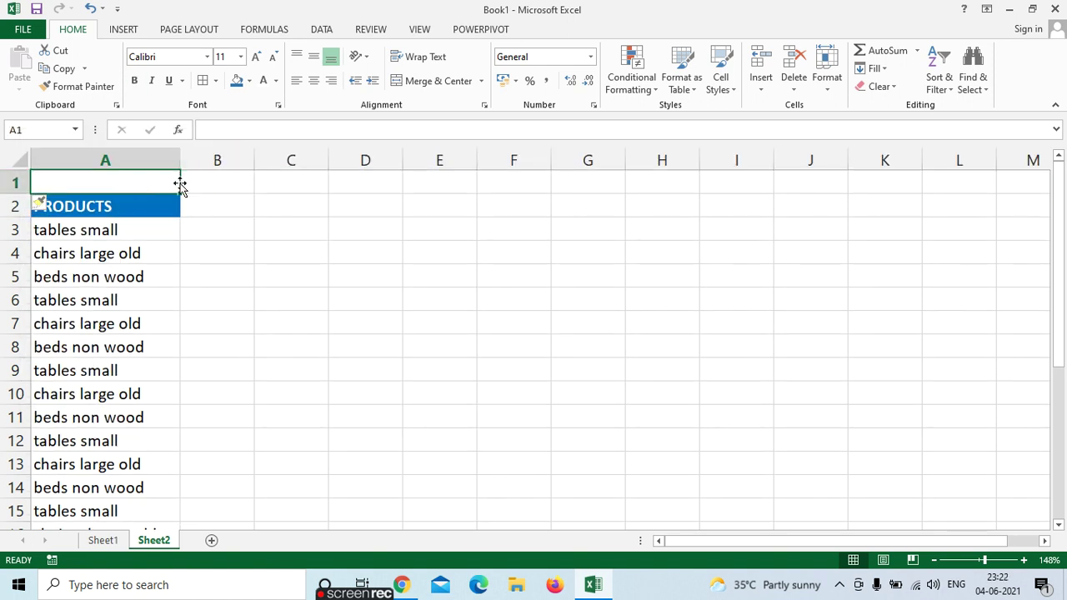
type("TEX")
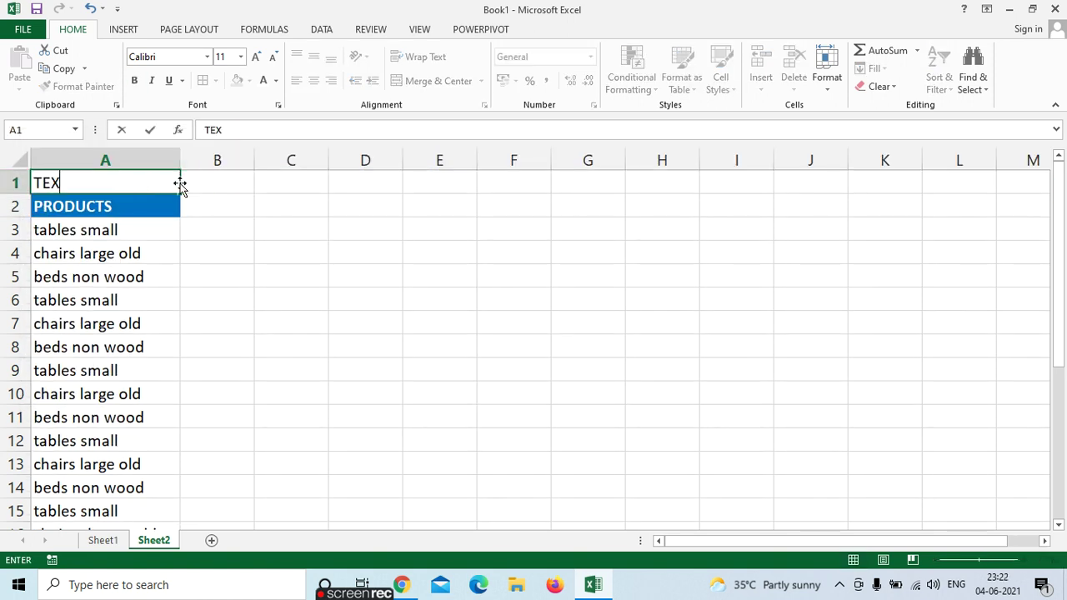
type("T FUNCT")
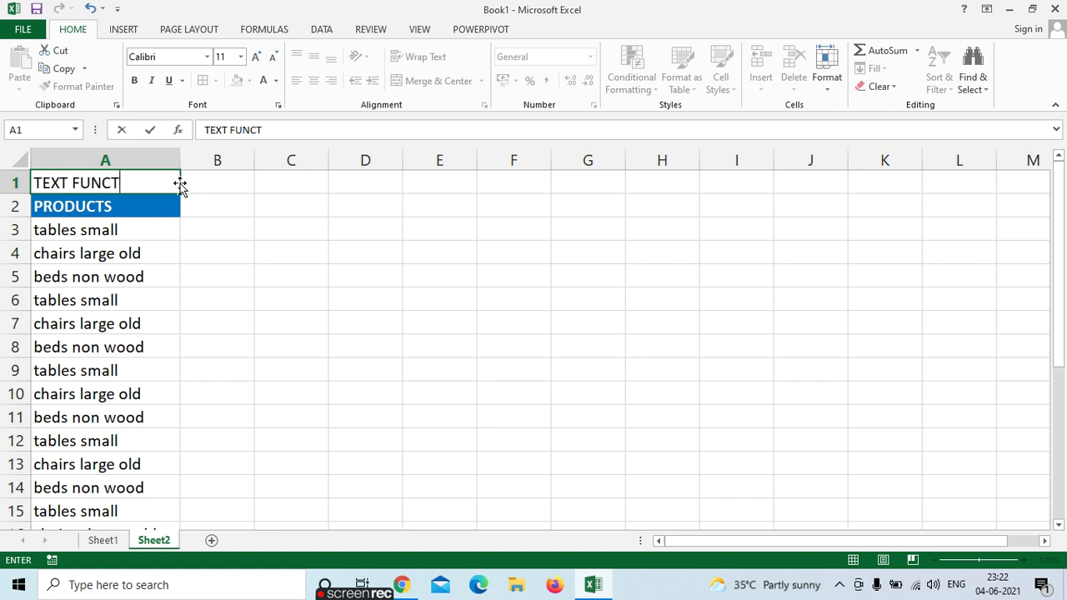
type("IONS")
left_click(288, 317)
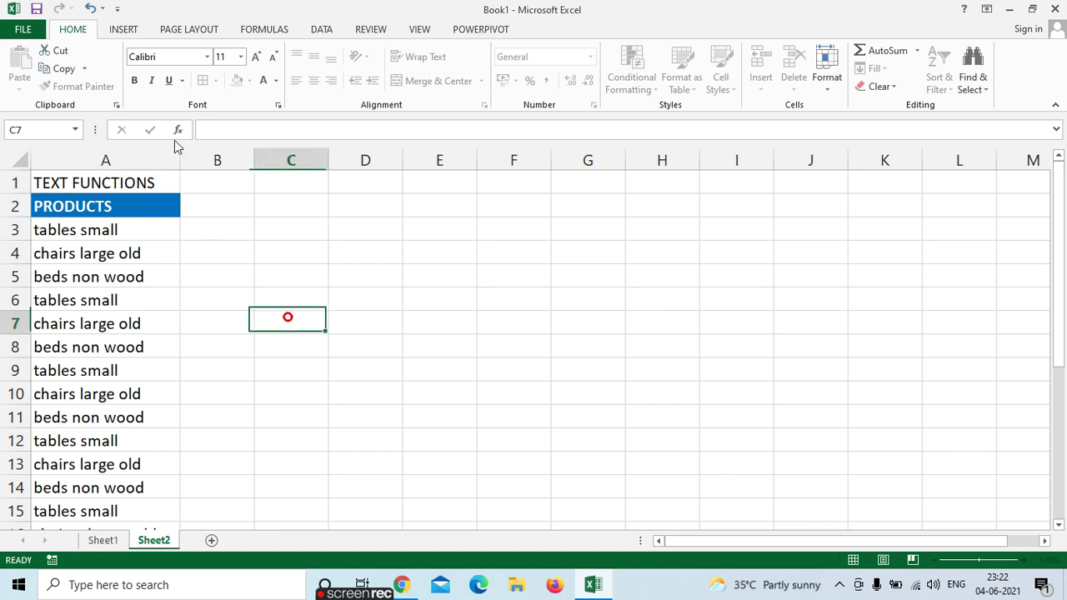
- Merge and centre the title across A1:G1 in bold, italic, underlined Algerian
left_click_drag(75, 185, 573, 184)
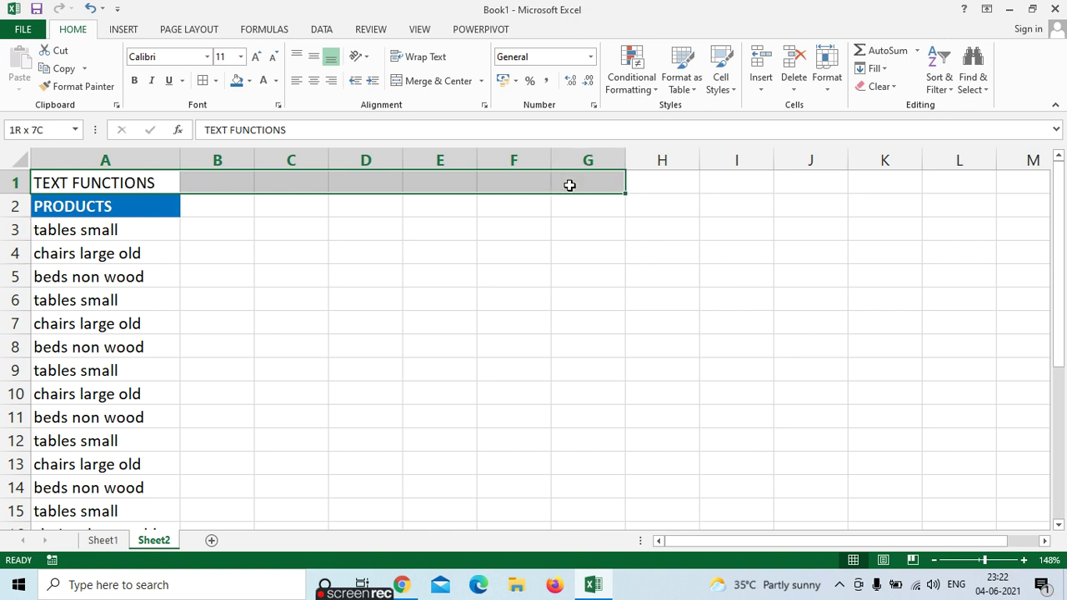
left_click(417, 84)
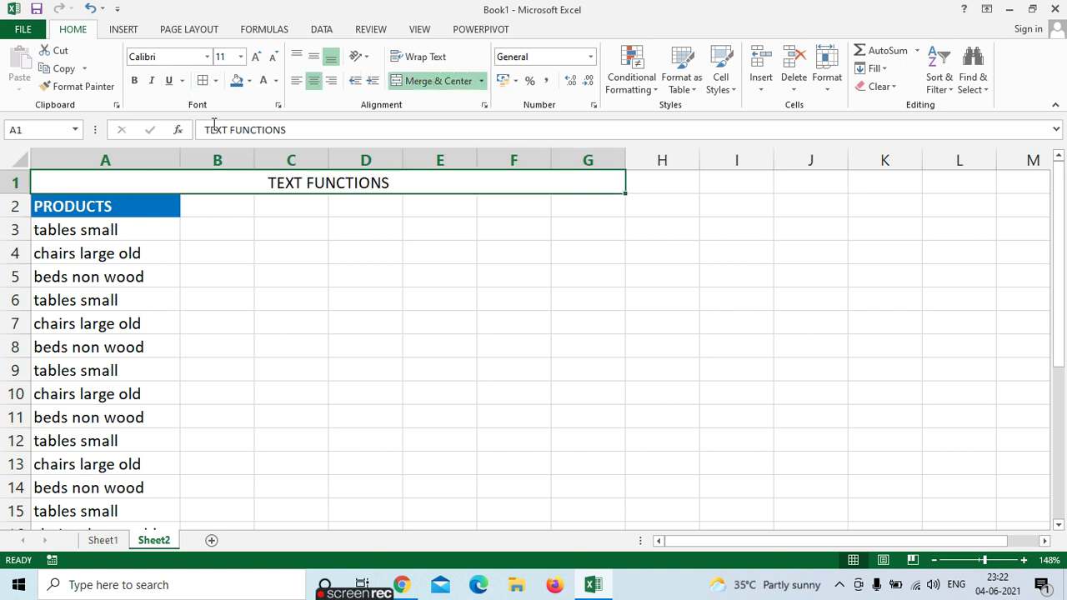
left_click(134, 80)
left_click(151, 80)
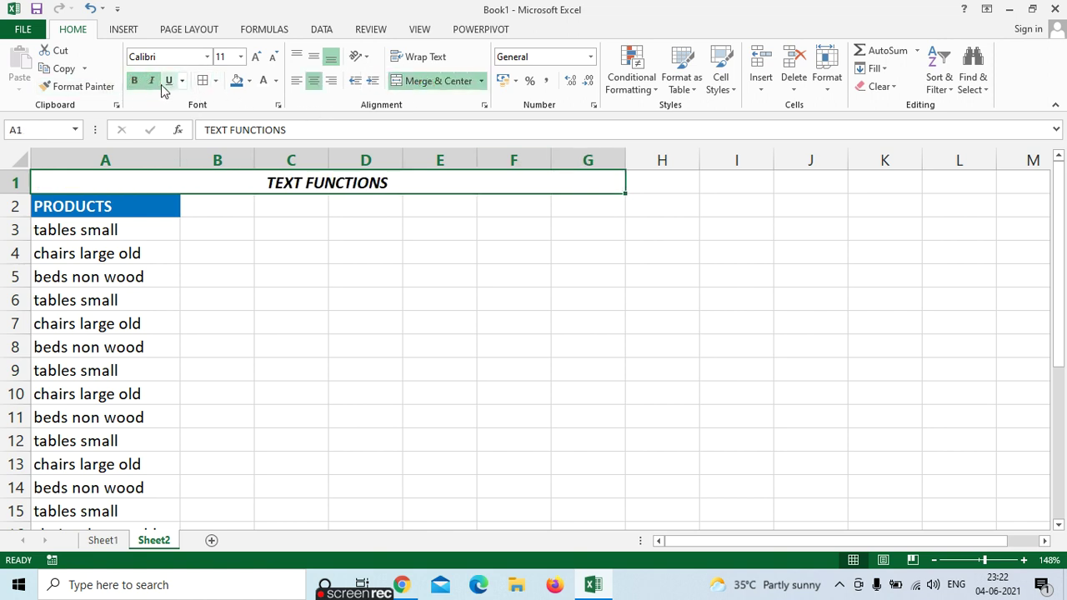
left_click(168, 80)
left_click(207, 57)
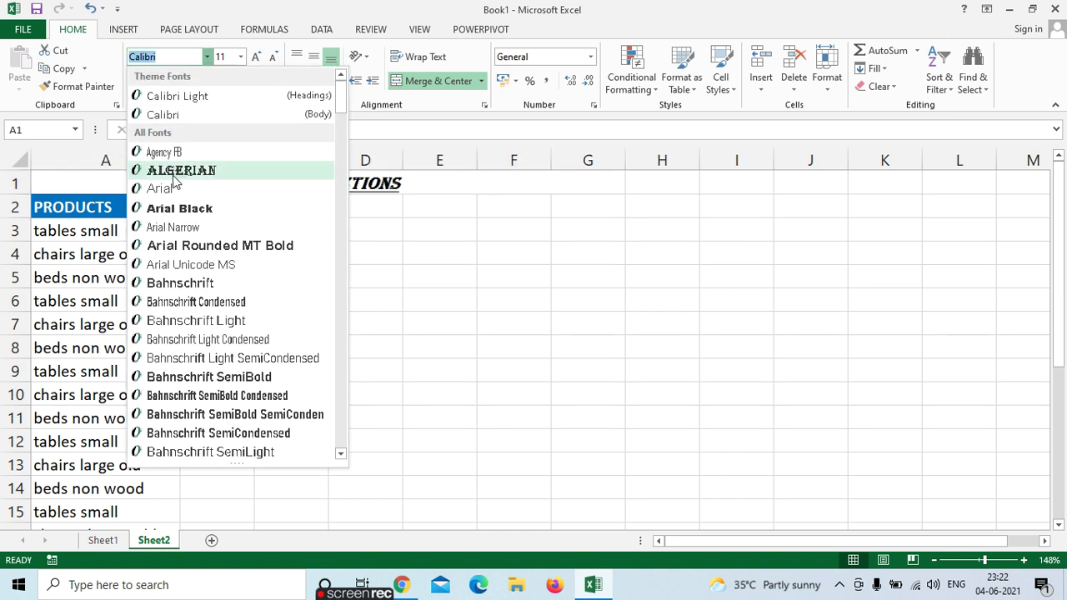
left_click(172, 177)
left_click(215, 215)
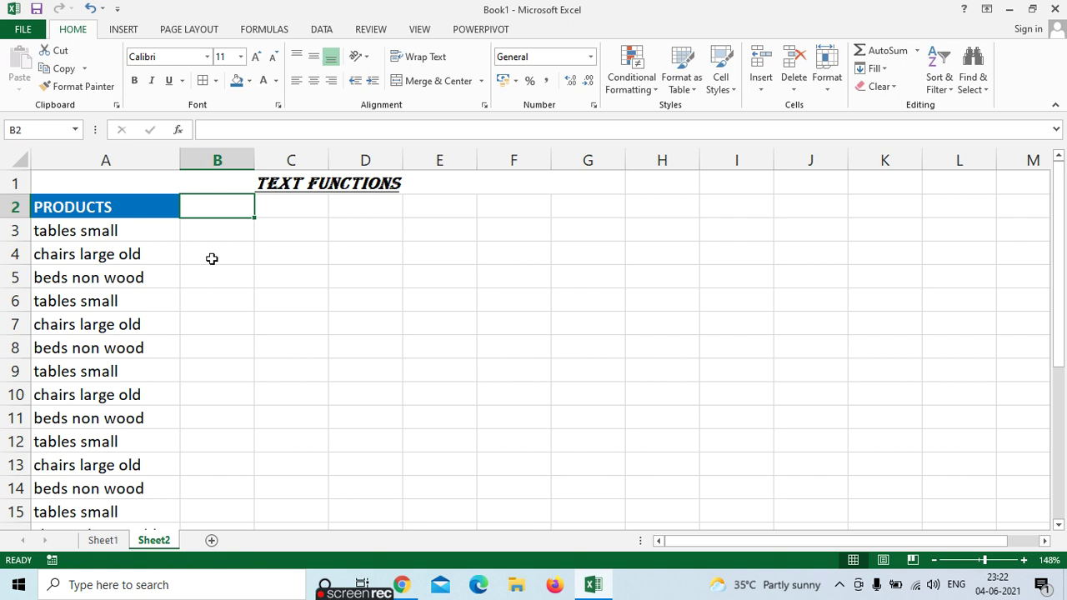
- Enter the headings UPPER, LOWER, PROPER and TRIM in B2:E2, then select them
type("UPPER")
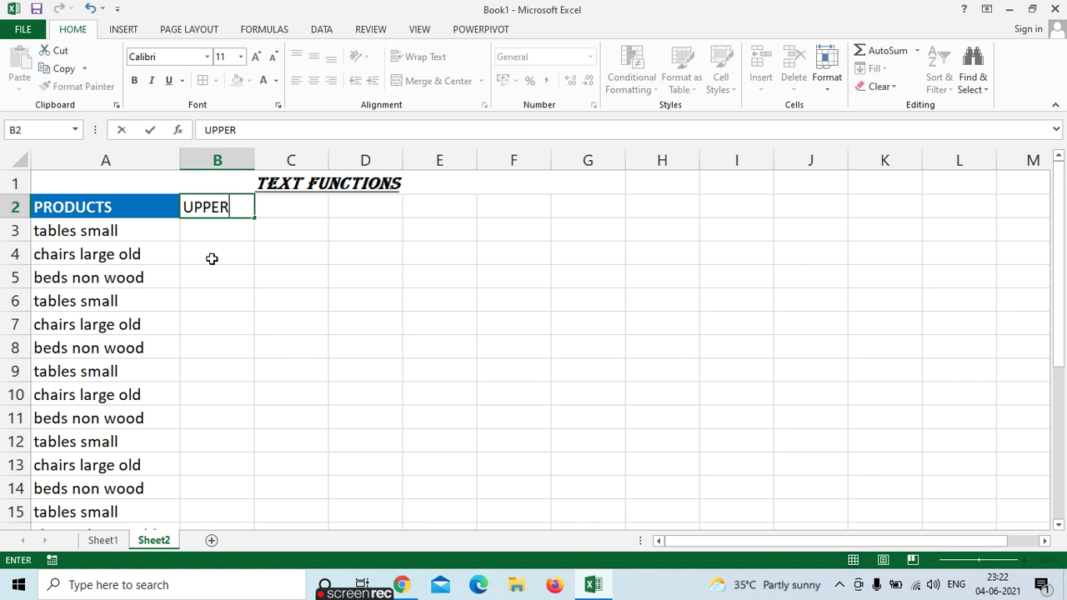
key("Tab")
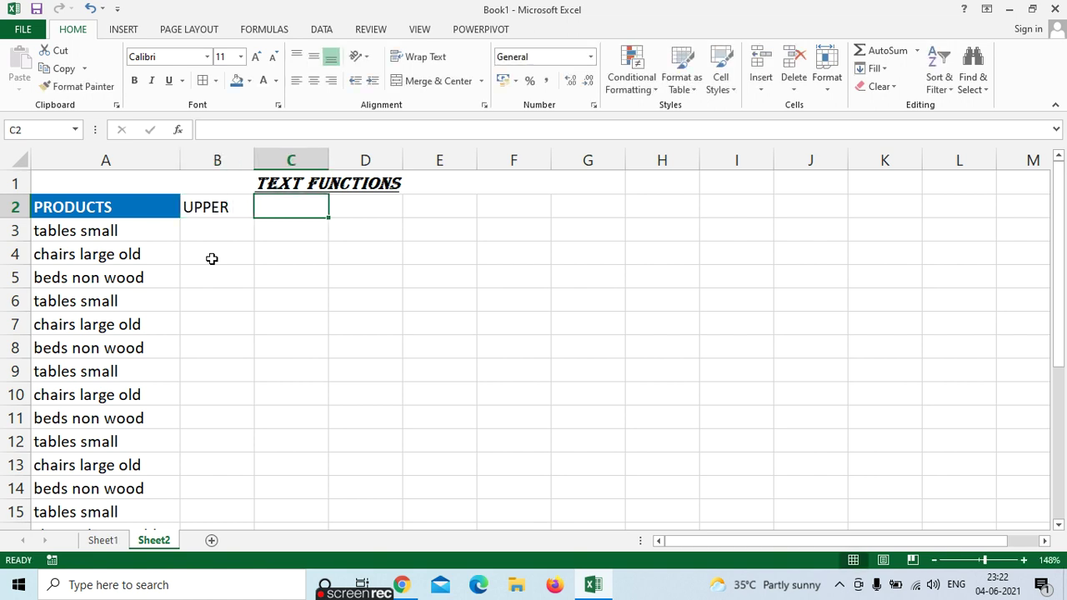
type("LOWER")
key("Tab")
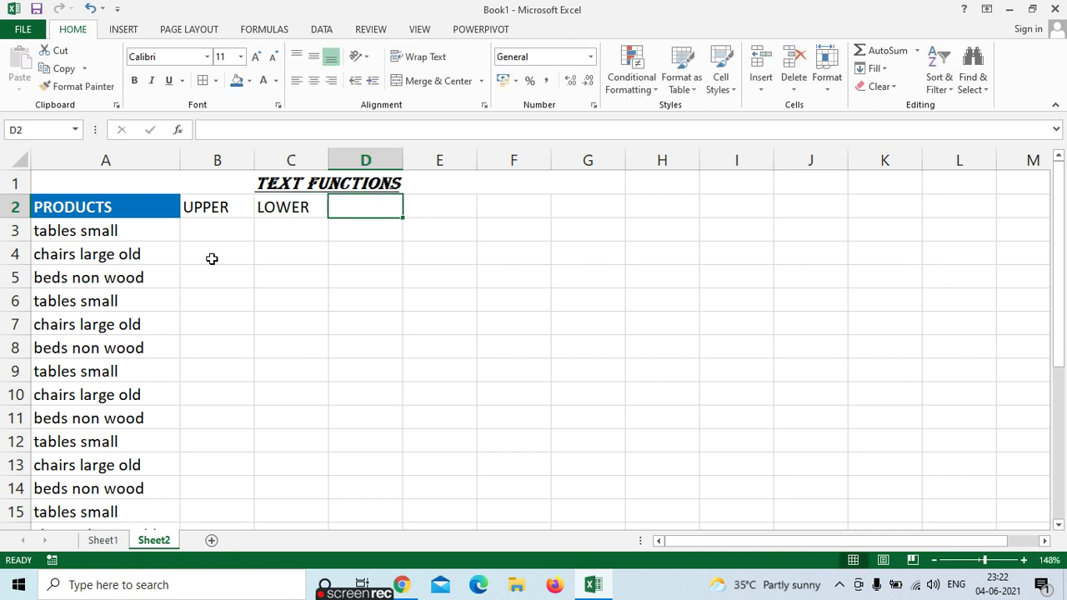
type("PR")
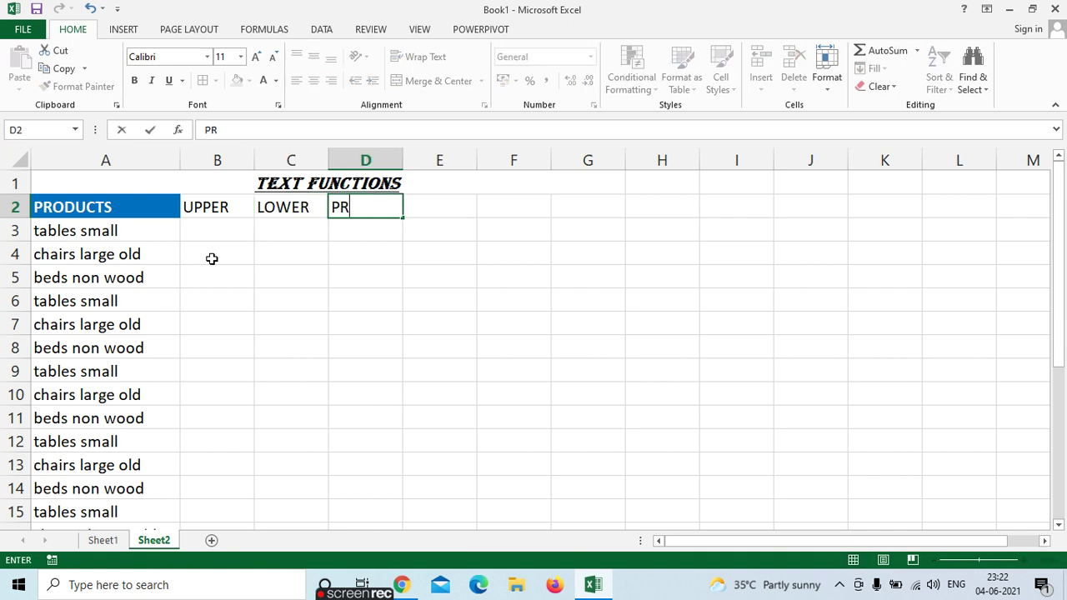
type("OPER")
key("Tab")
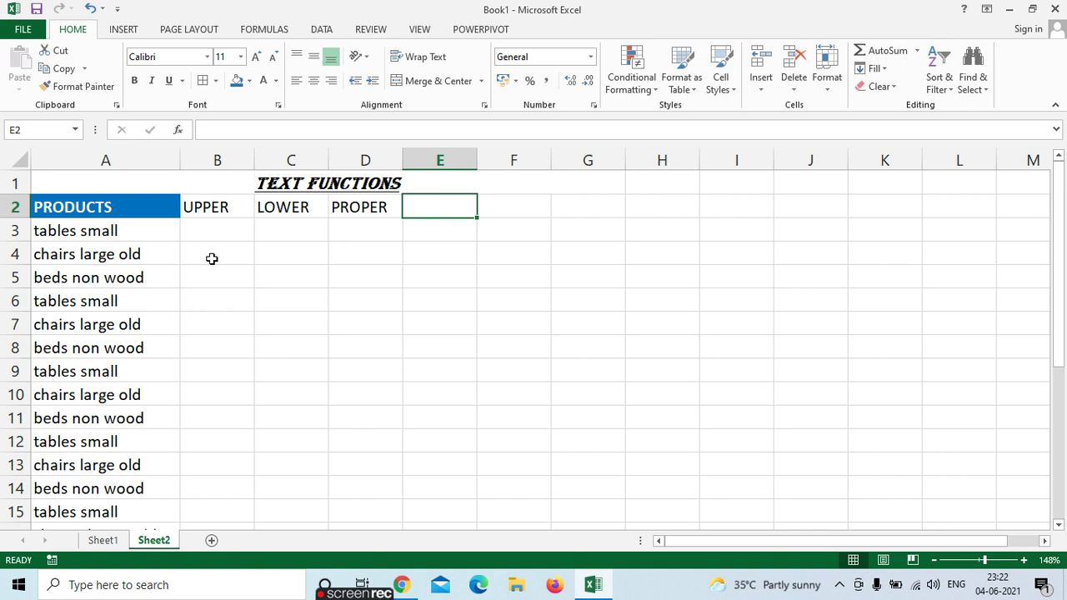
type("TR")
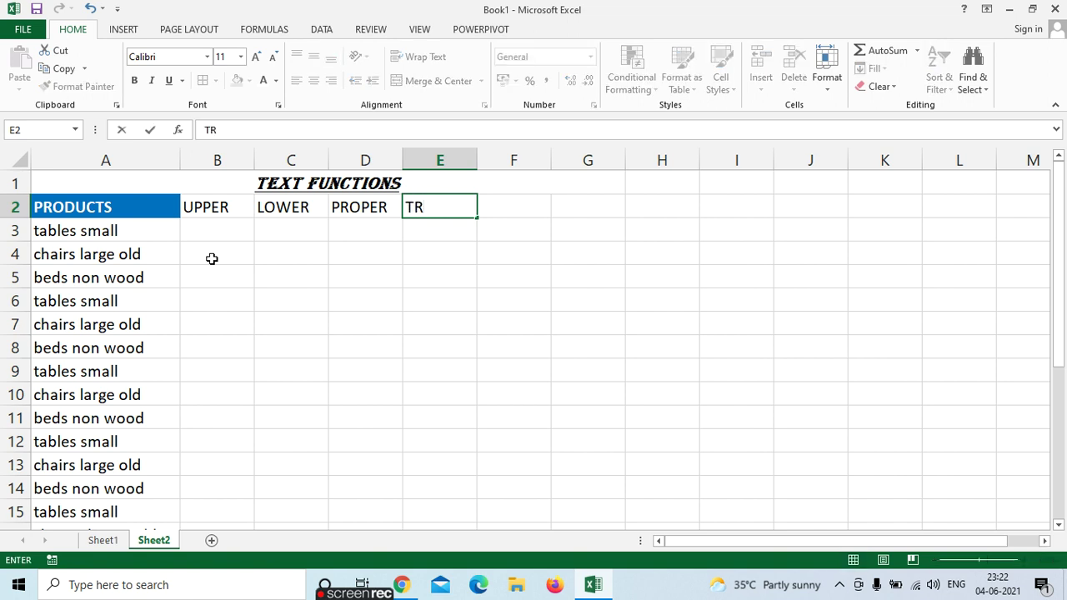
type("IM")
key("Tab")
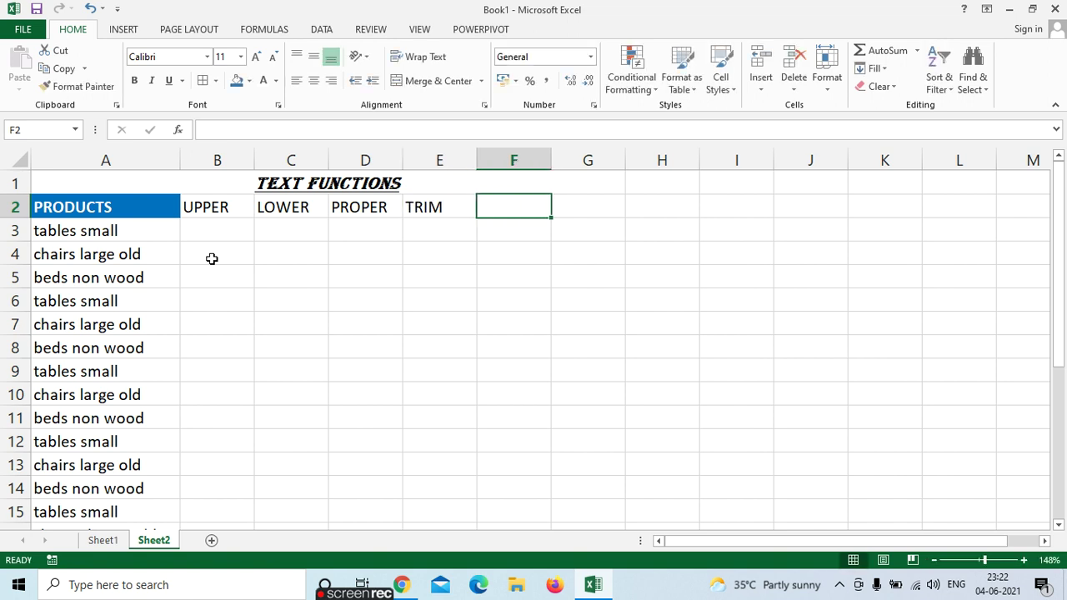
left_click_drag(207, 206, 422, 210)
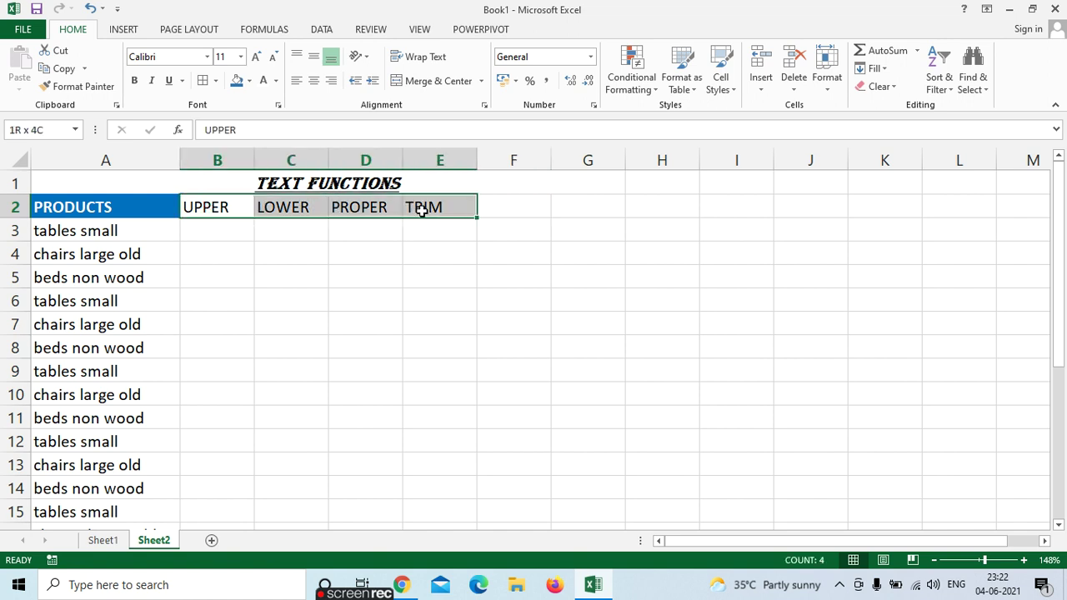
- Use Format Painter to copy A2's PRODUCTS heading style onto B2:E2
left_click(149, 208)
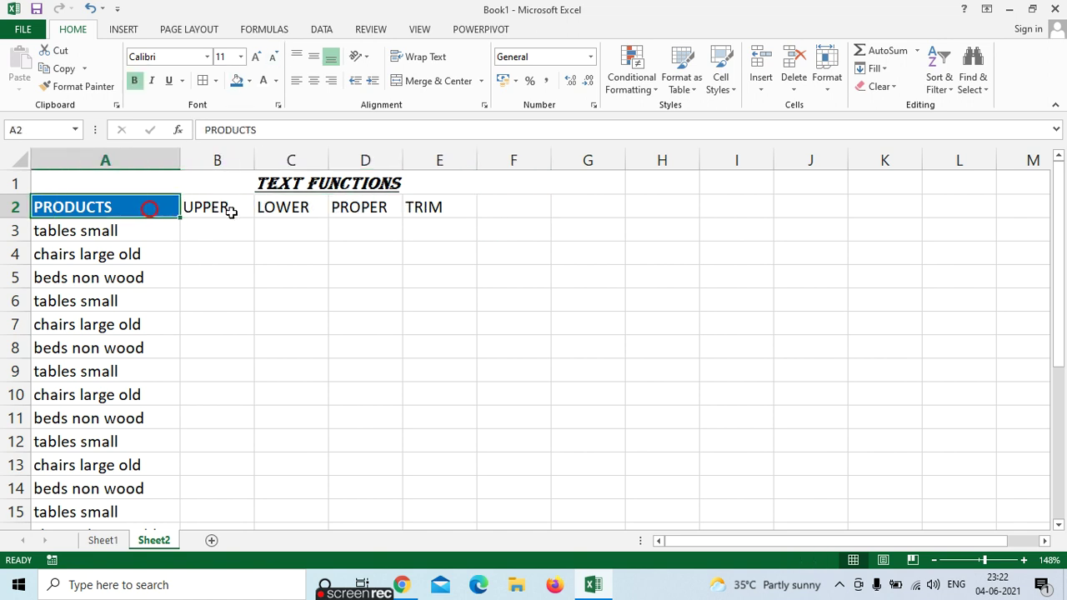
left_click(231, 213)
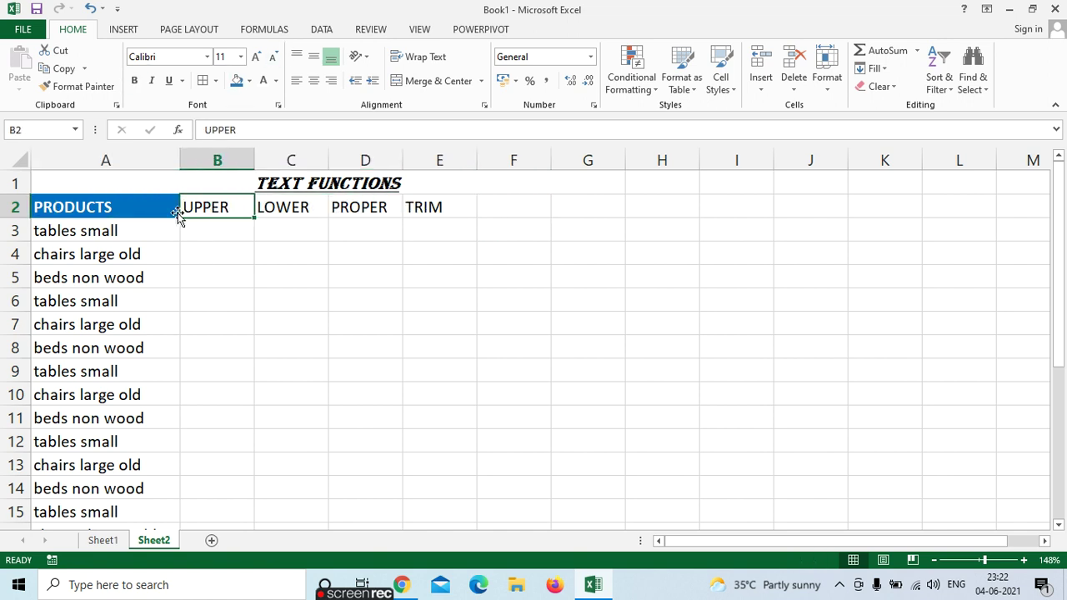
left_click(122, 211)
left_click(77, 86)
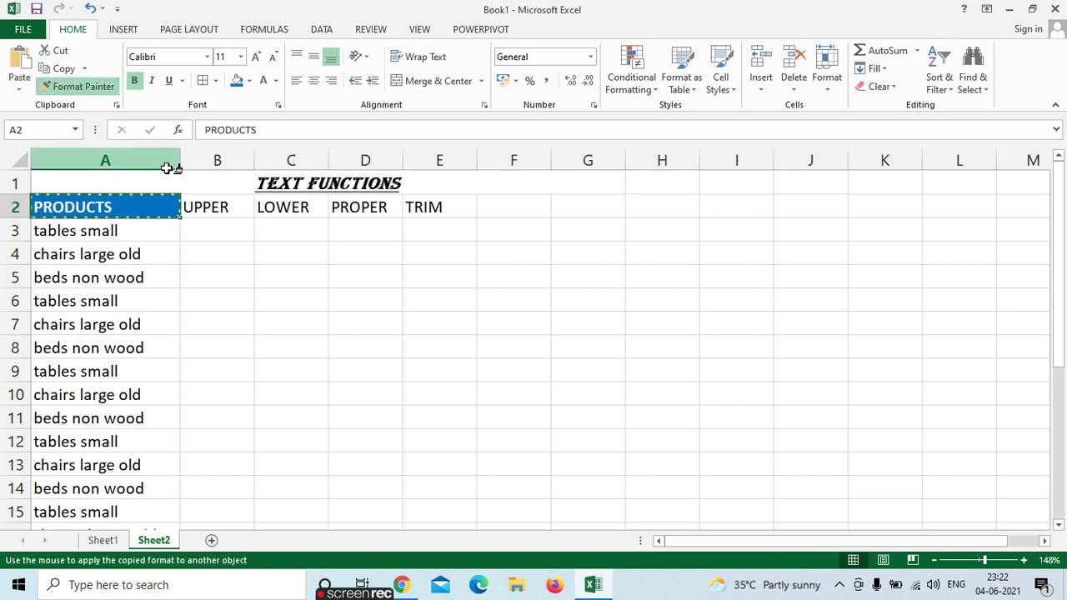
left_click_drag(190, 207, 439, 206)
left_click(216, 234)
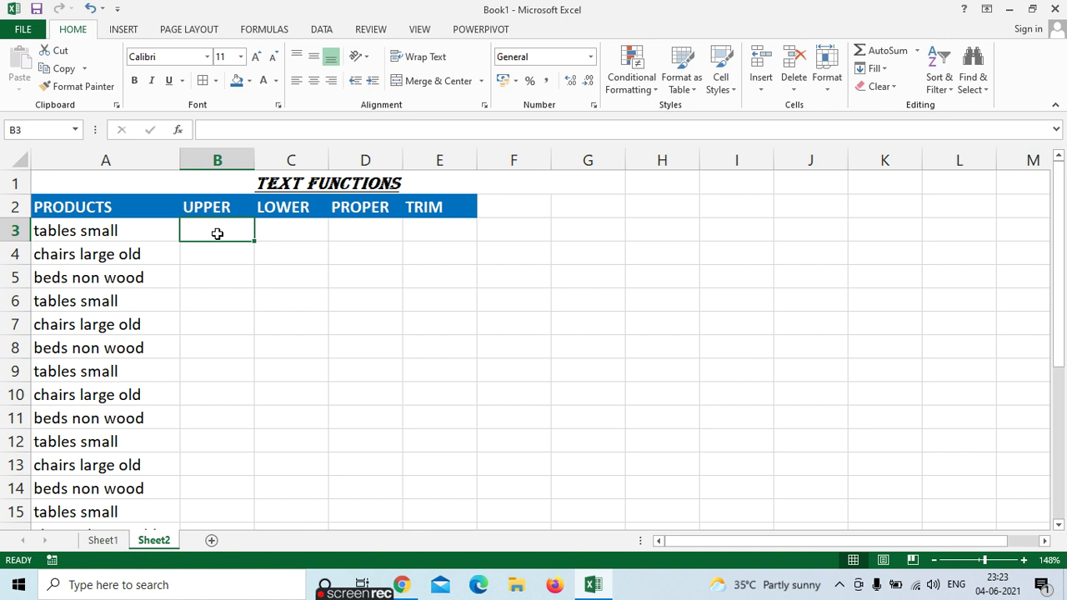
- Enter =UPPER(A3) in B3, redoing it after an undo
type("=UP")
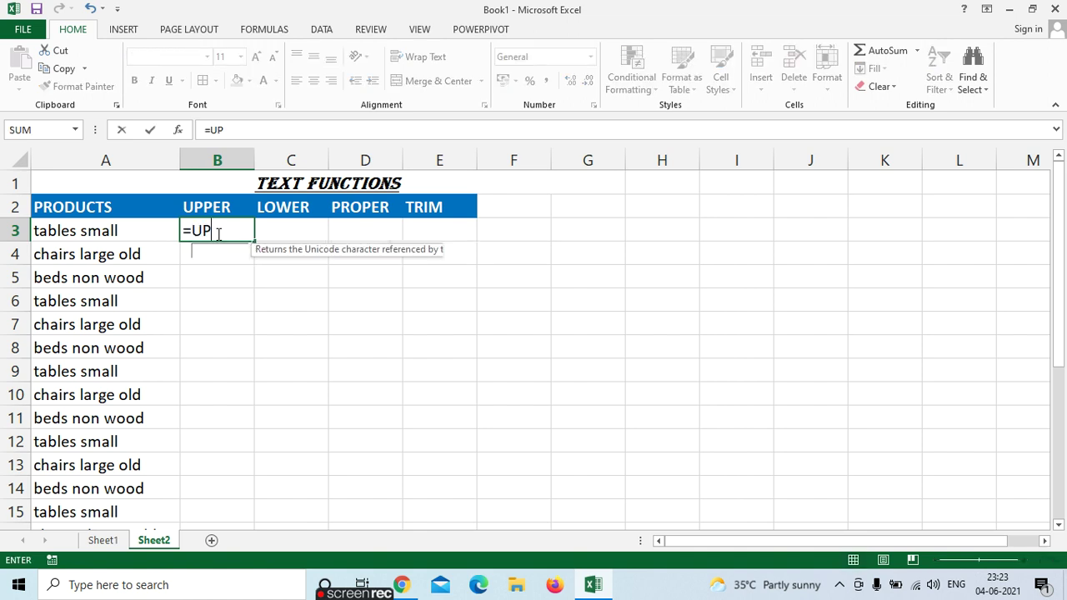
type("PER(")
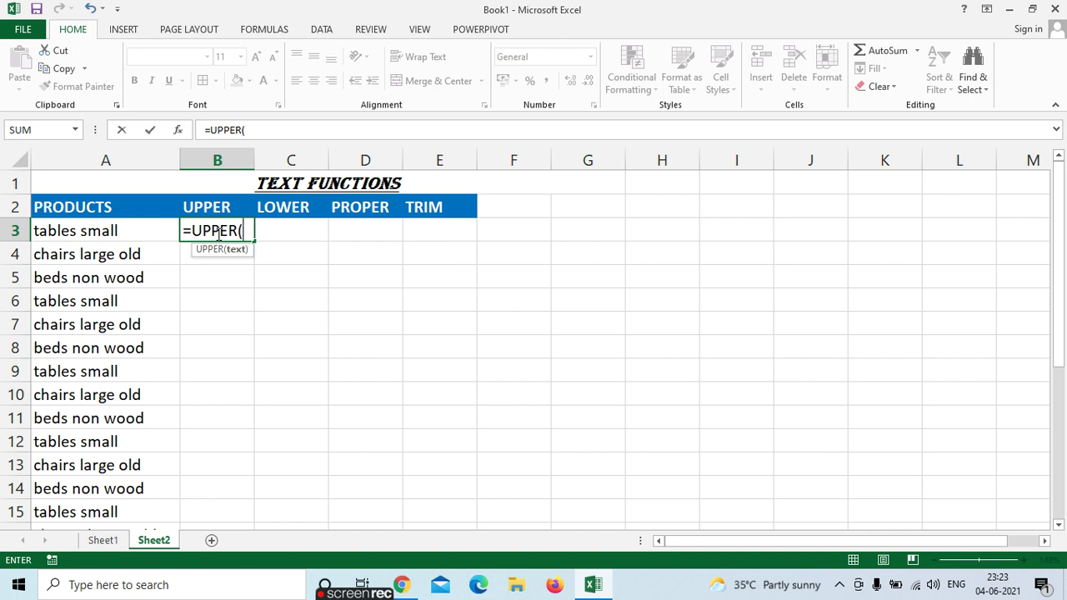
left_click(130, 234)
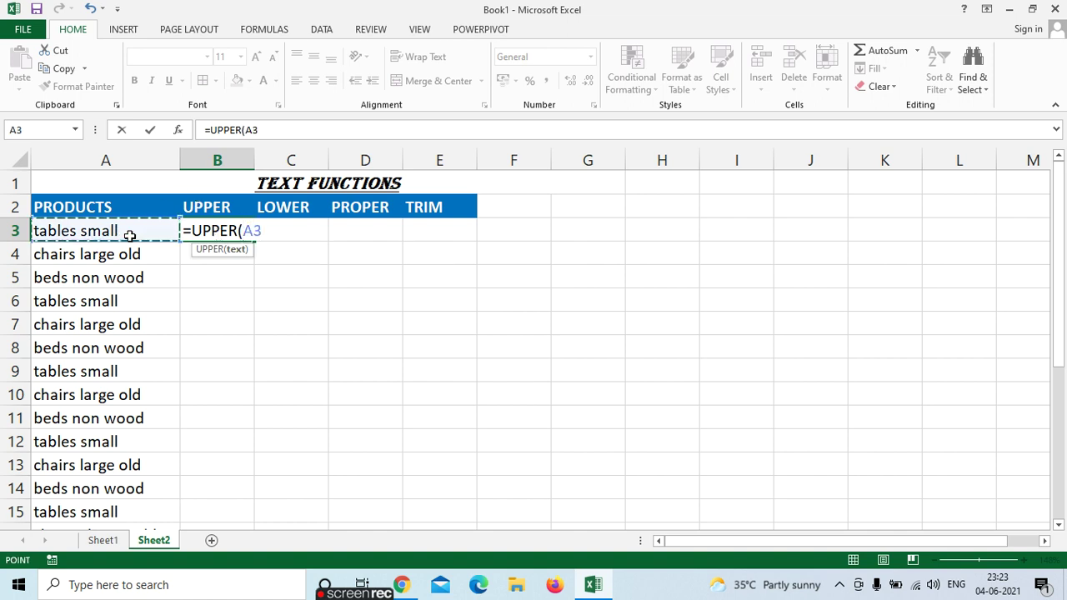
type(")")
key("Return")
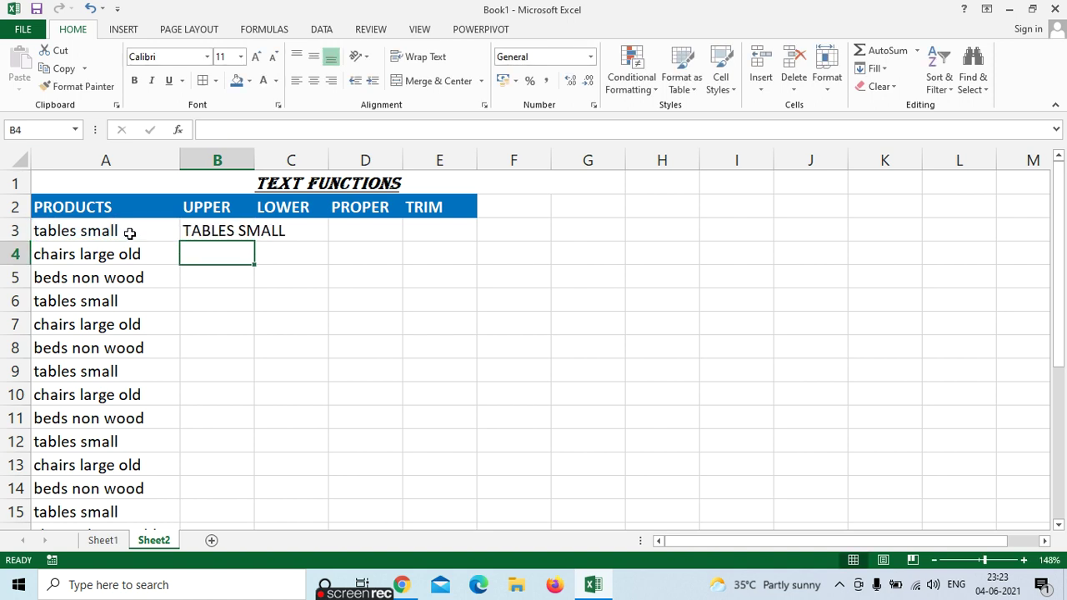
key("ctrl+z")
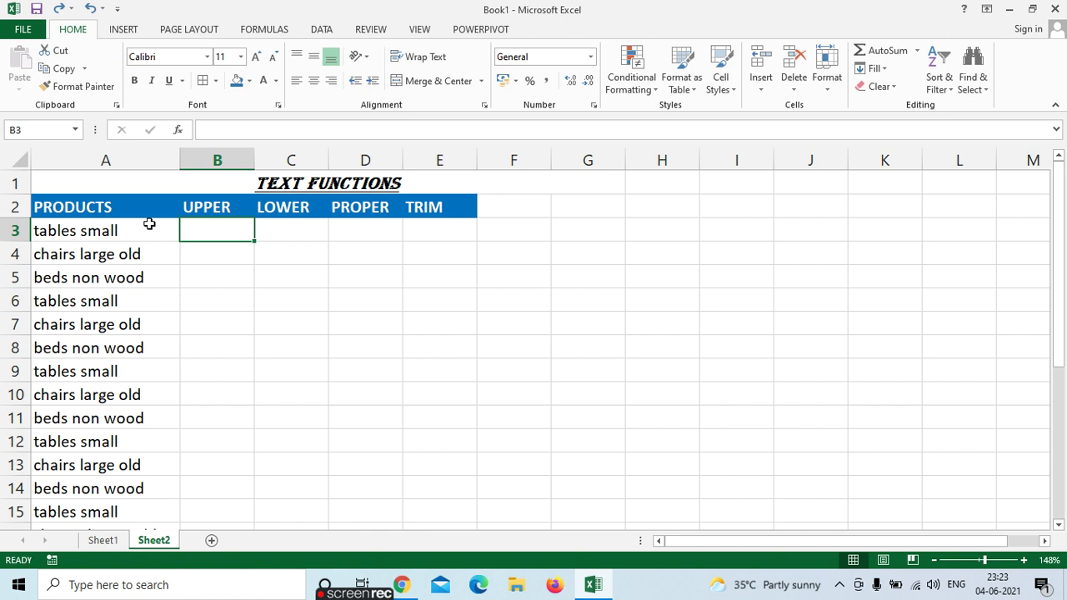
type("=")
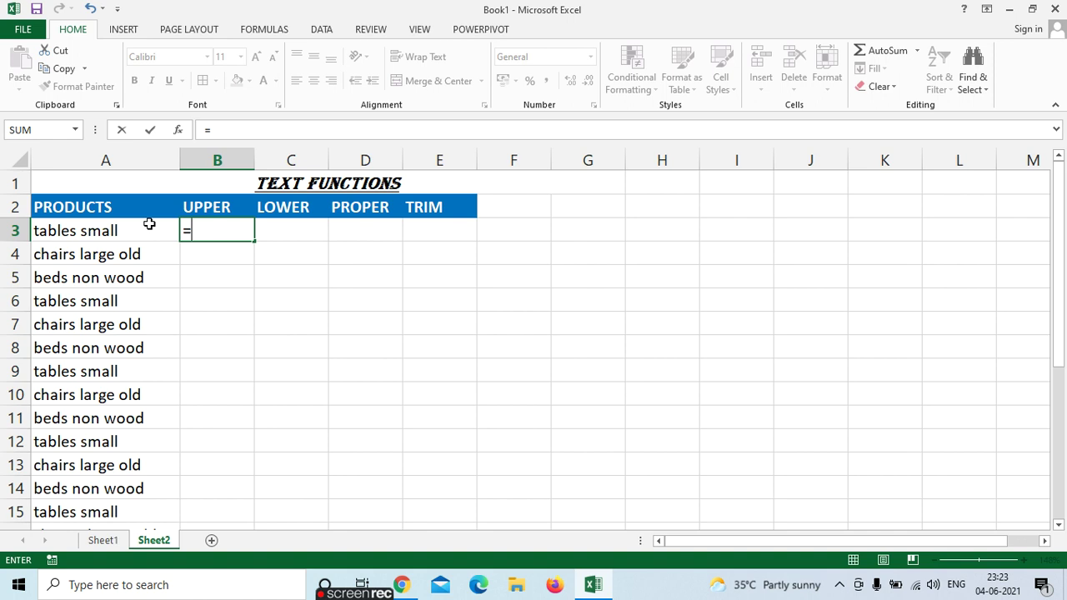
type("UP")
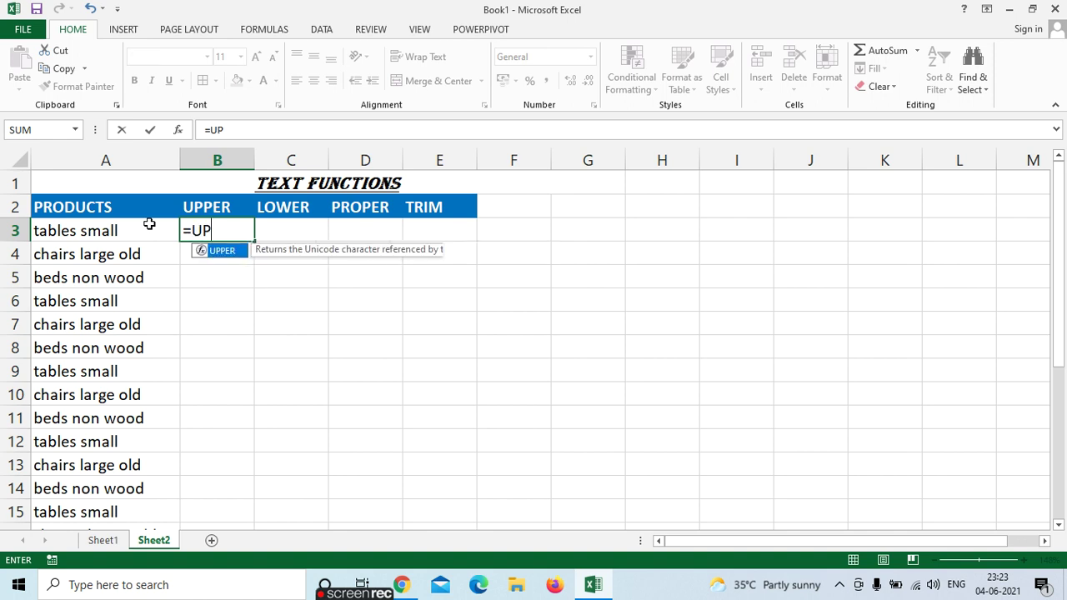
type("PER(")
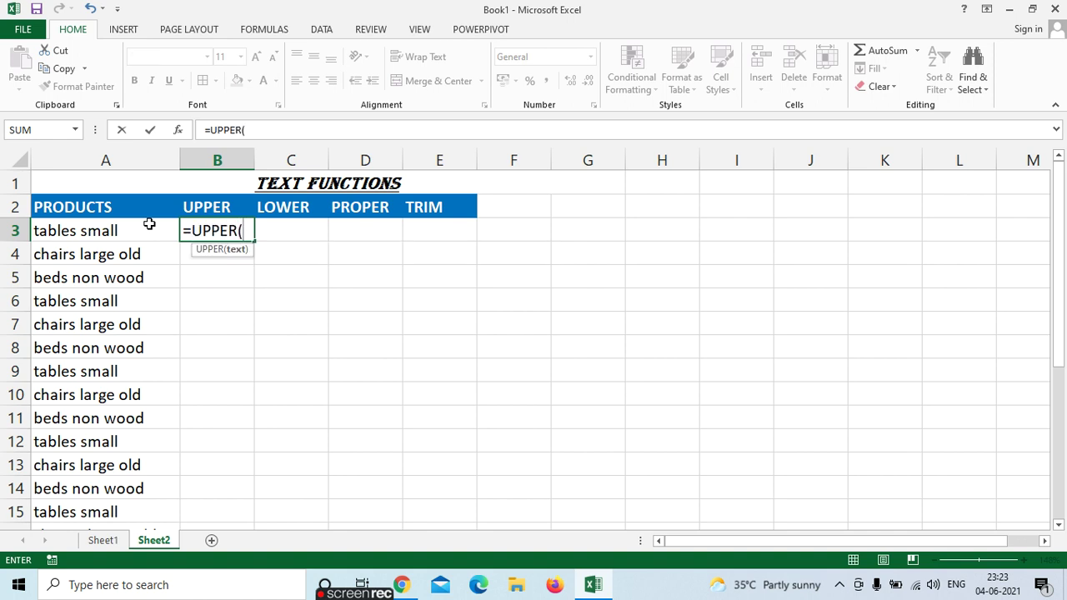
left_click(137, 231)
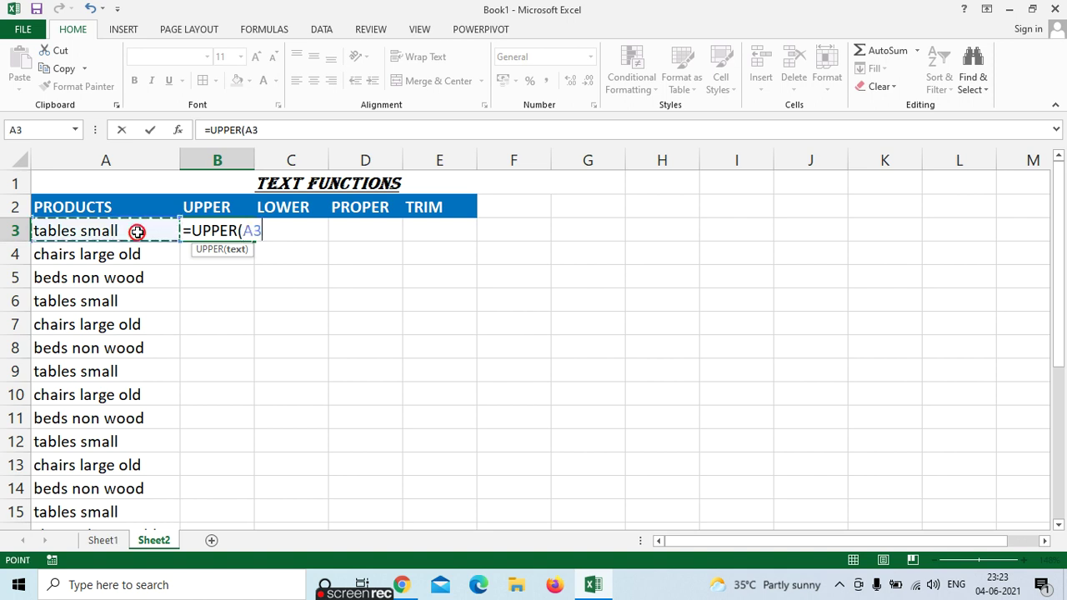
type(")")
key("Return")
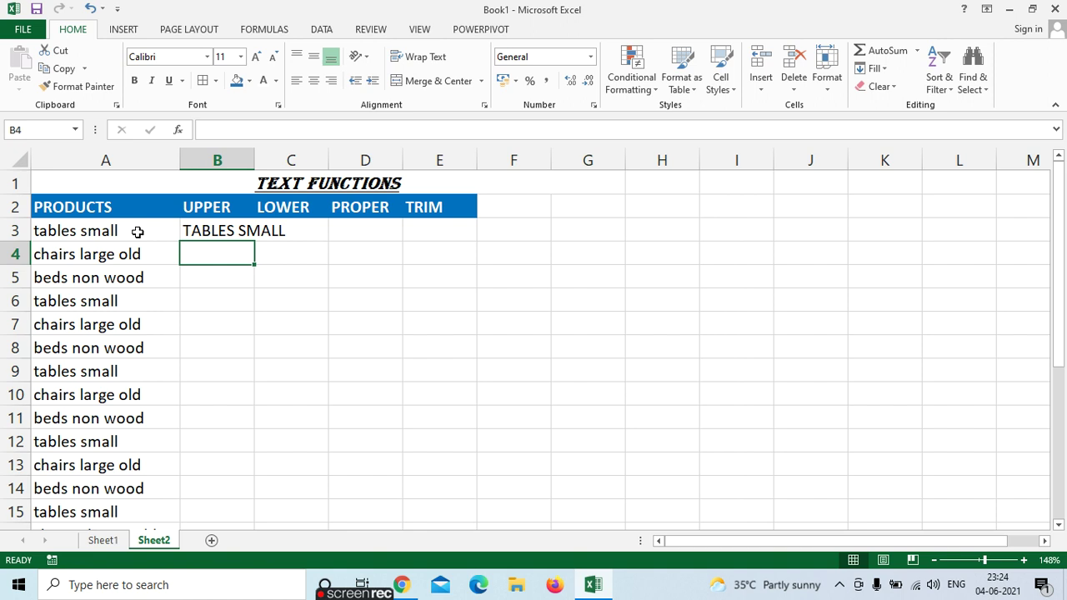
- Fill the UPPER formula down column B to row 26 and check the capitalised results
left_click(218, 231)
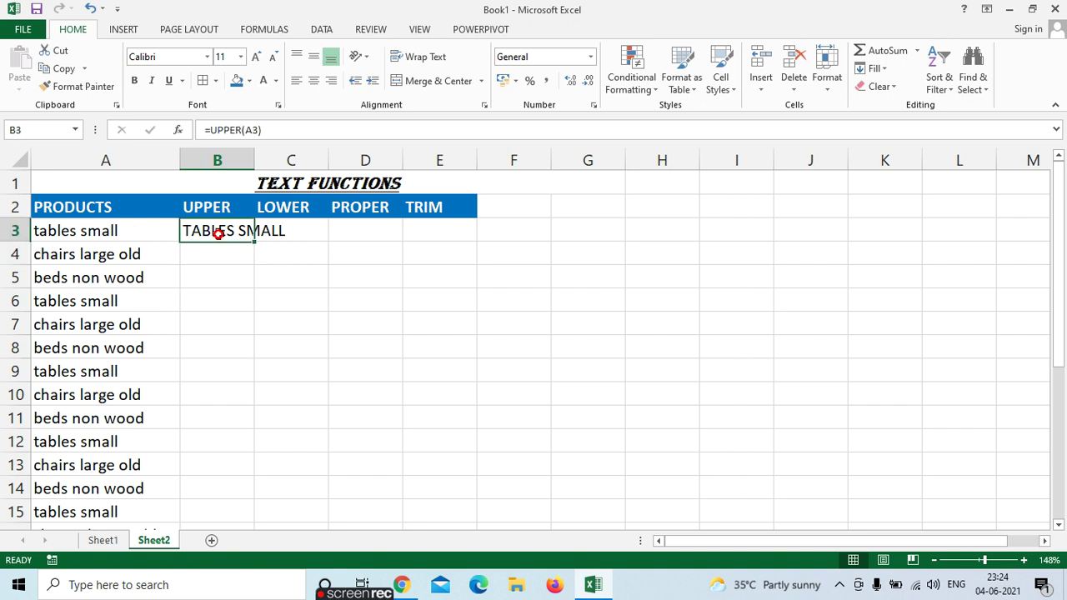
mouse_move(257, 241)
left_mouse_down()
mouse_move(237, 544)
mouse_move(222, 209)
left_mouse_up()
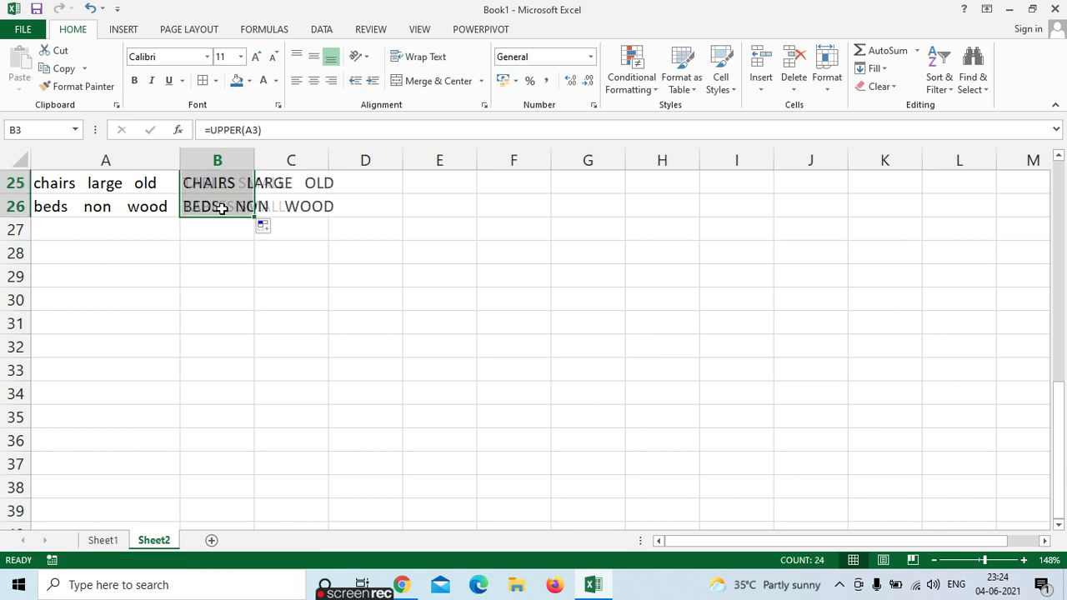
left_click_drag(1058, 442, 1056, 203)
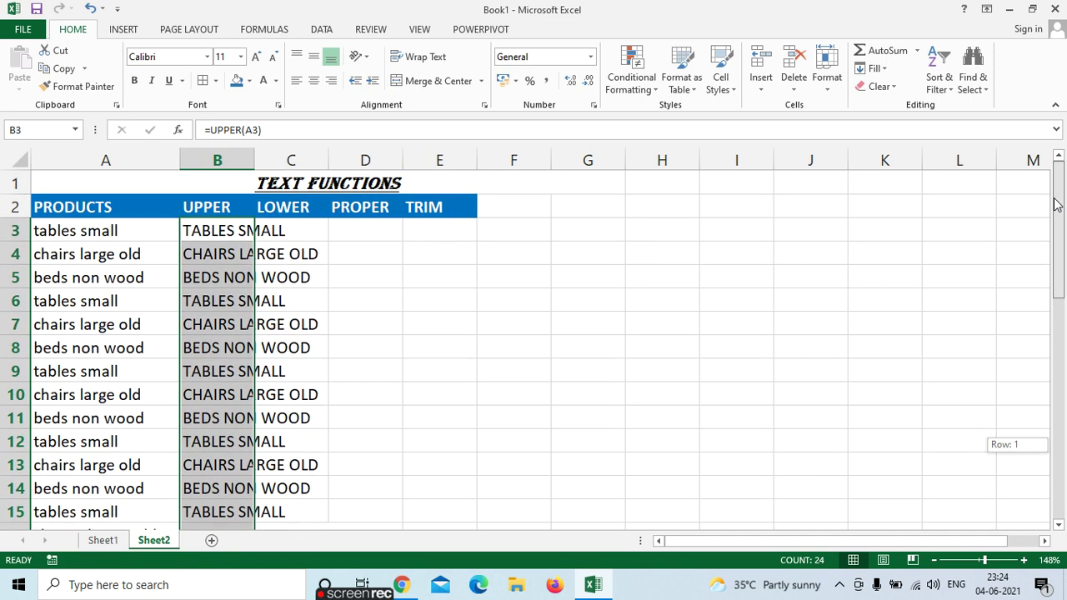
left_click(221, 231)
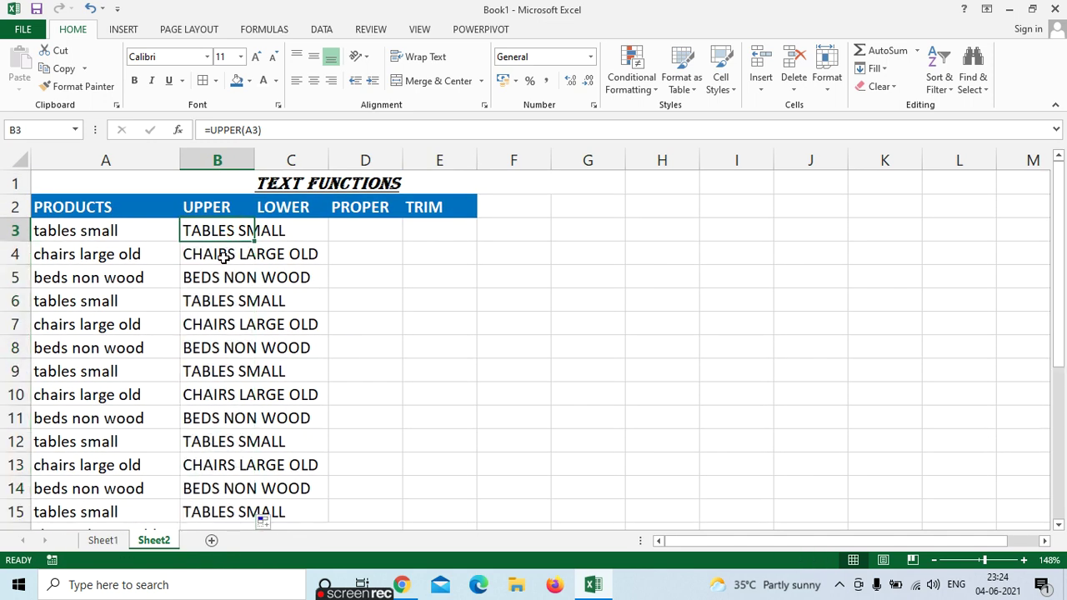
left_click(222, 252)
left_click(215, 278)
left_click(218, 300)
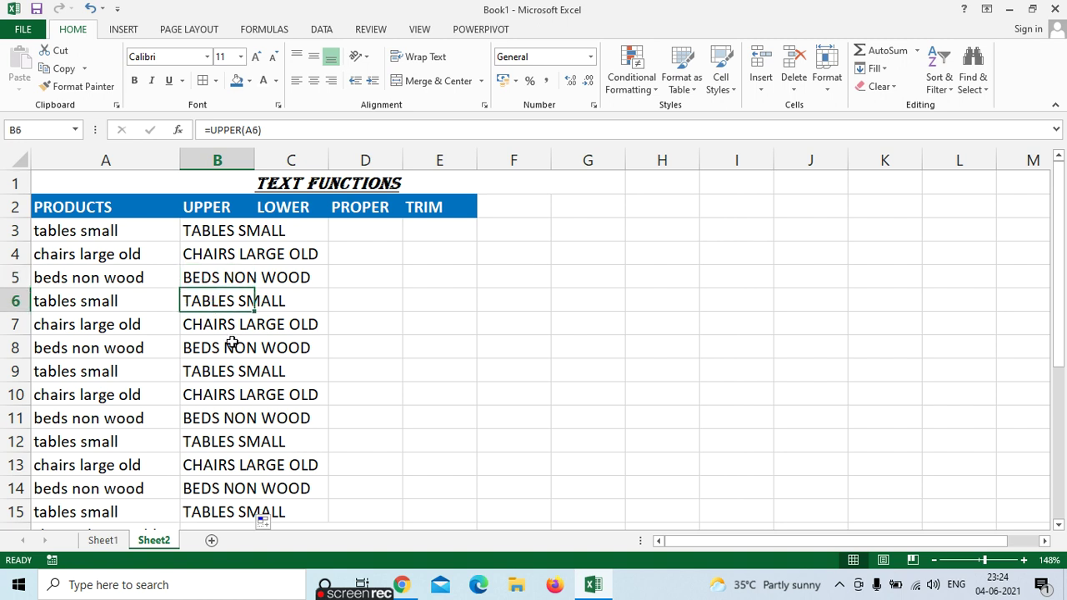
left_click(279, 232)
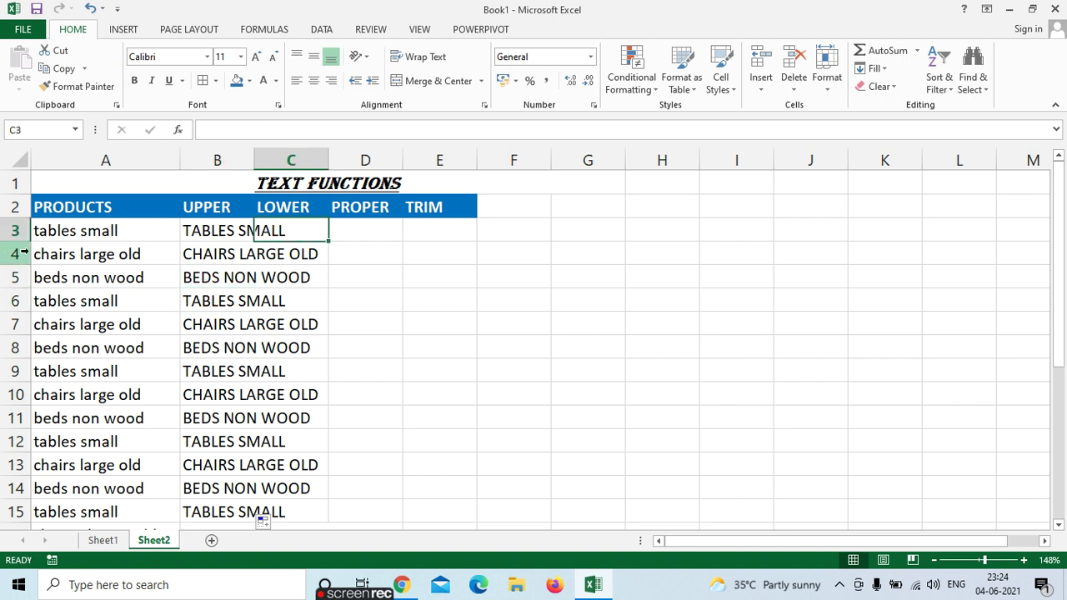
- Enter =LOWER(A3) in C3 and fill it down to row 26
left_click(91, 231)
left_click(296, 232)
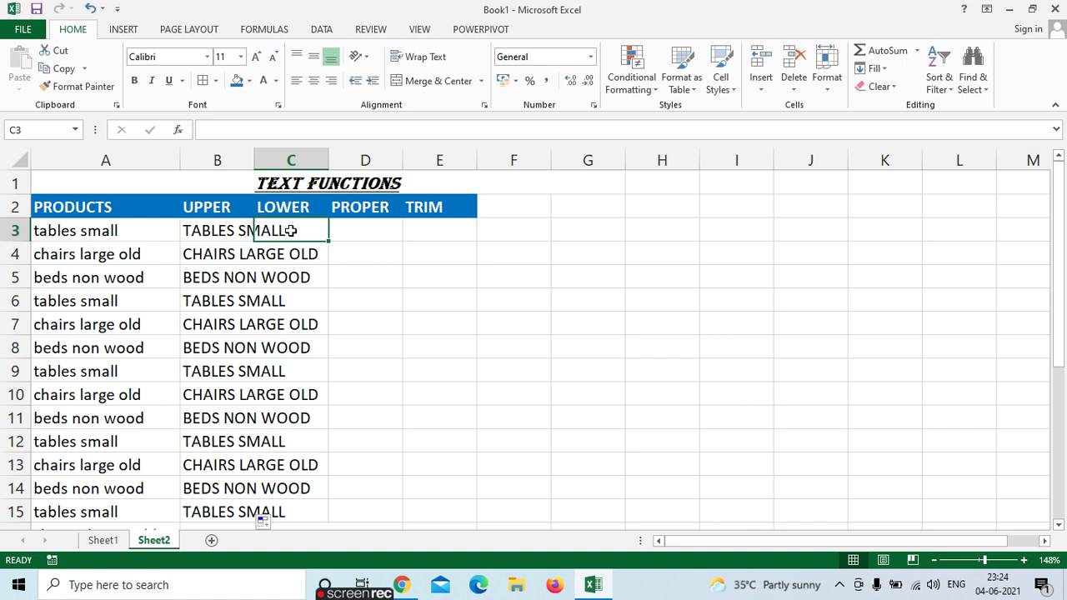
type("=")
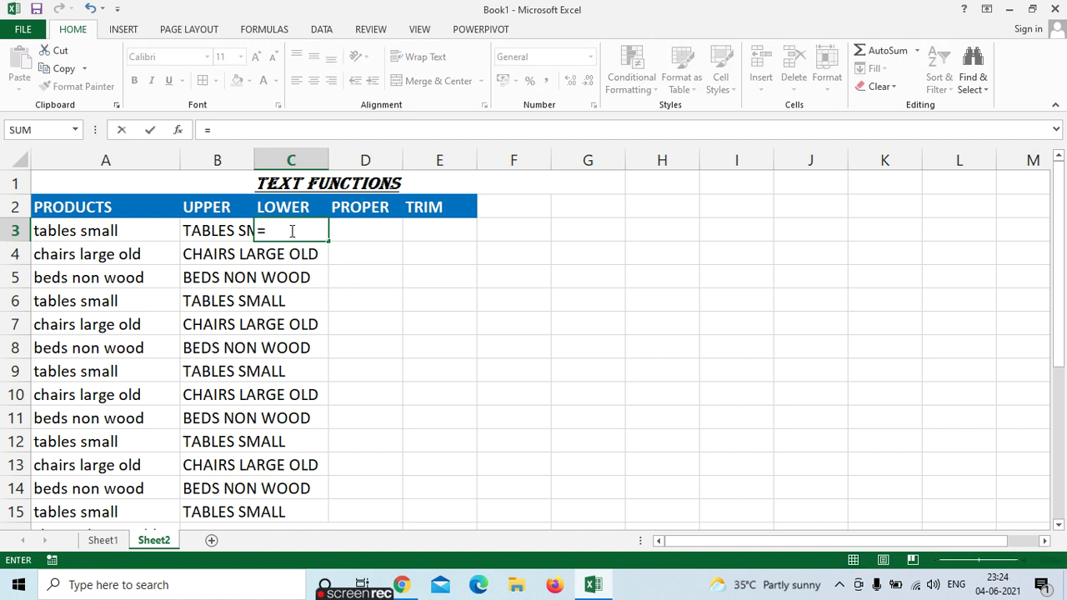
type("LOWE")
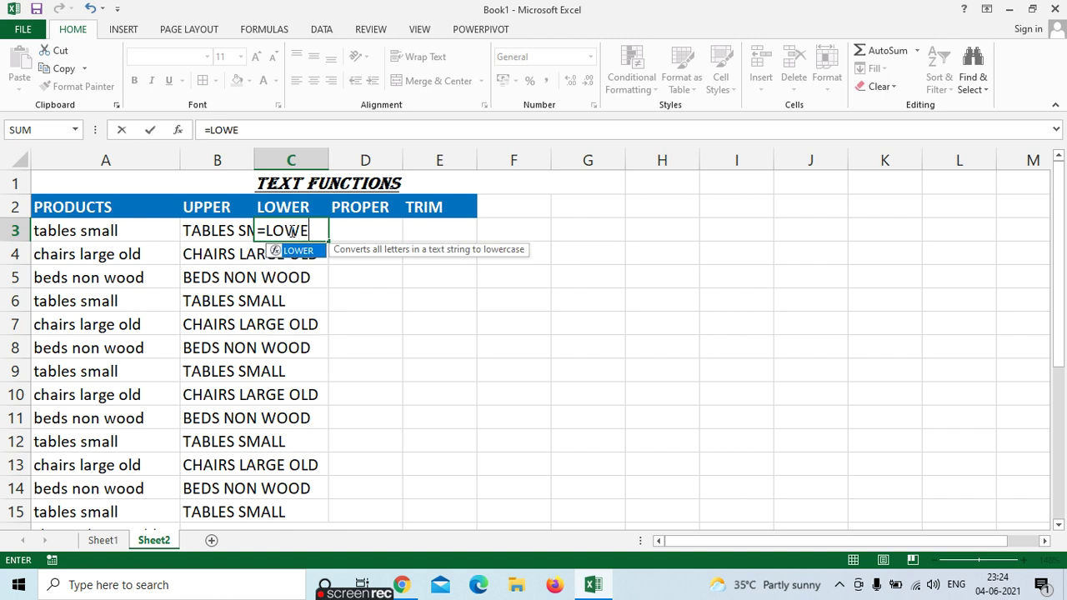
type("R(")
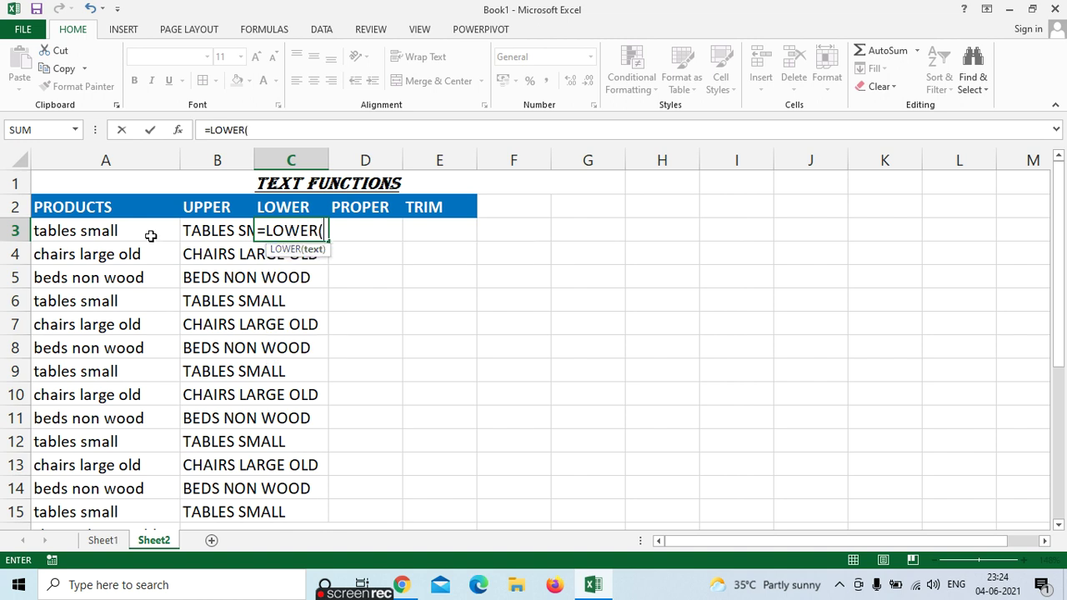
left_click(154, 233)
key("Return")
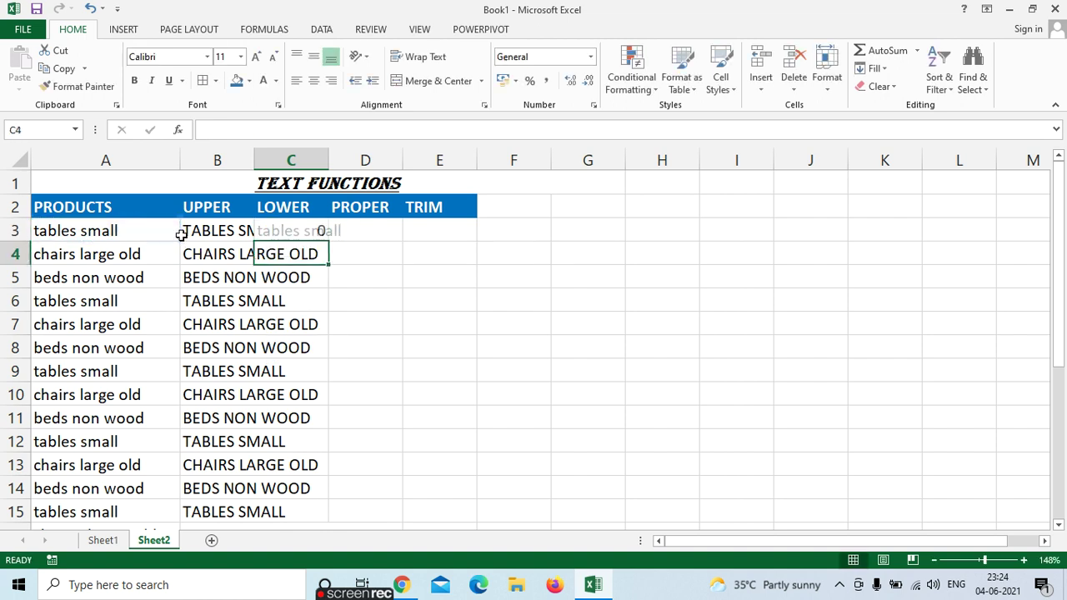
left_click(297, 236)
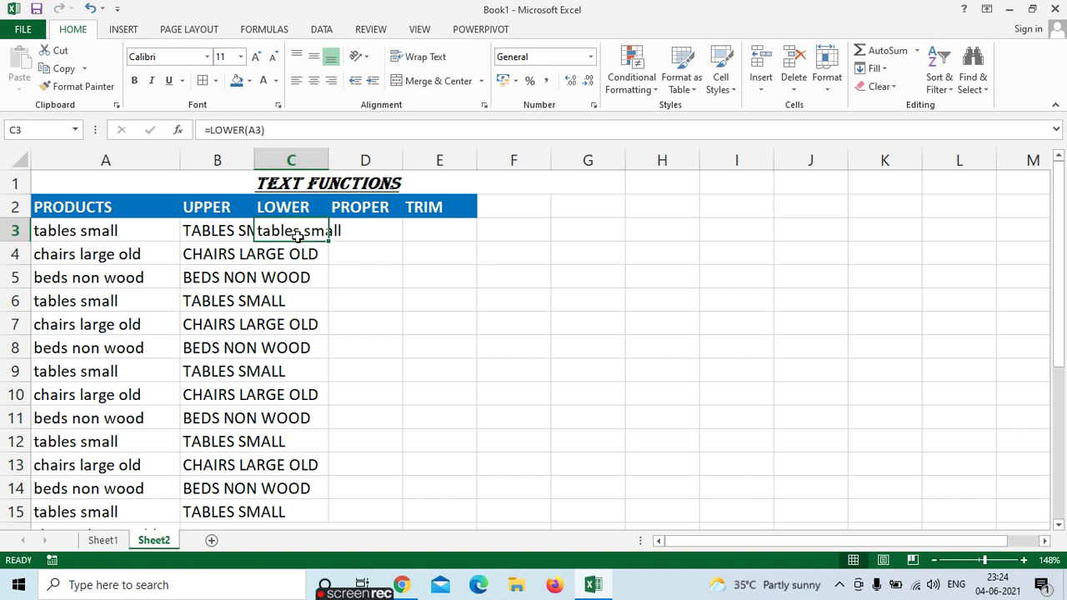
mouse_move(331, 242)
left_mouse_down()
mouse_move(330, 540)
mouse_move(312, 492)
left_mouse_up()
scroll(369, 448, "up", 4)
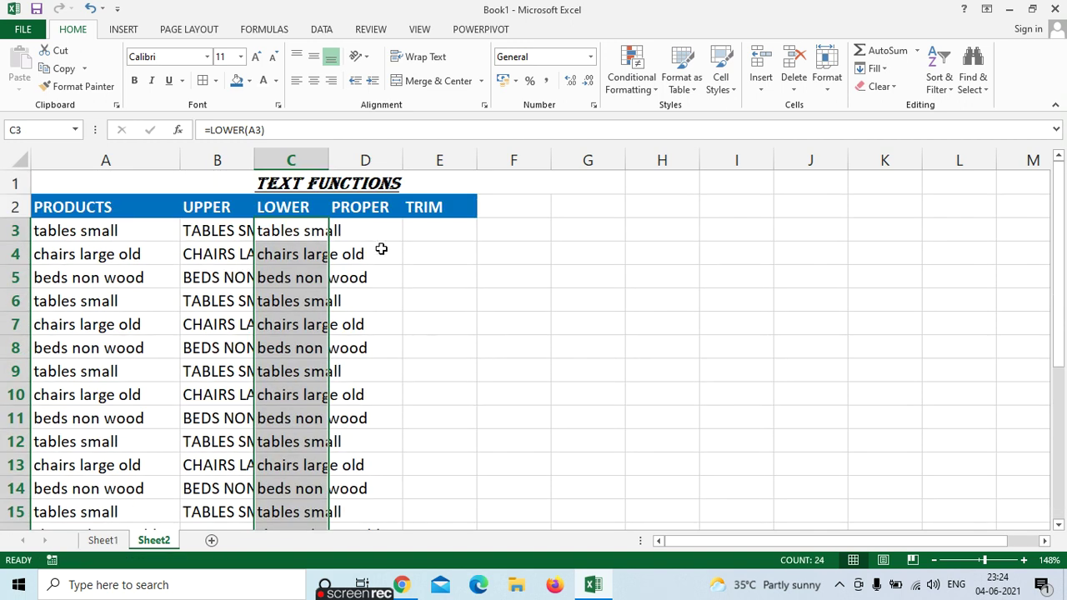
left_click(357, 231)
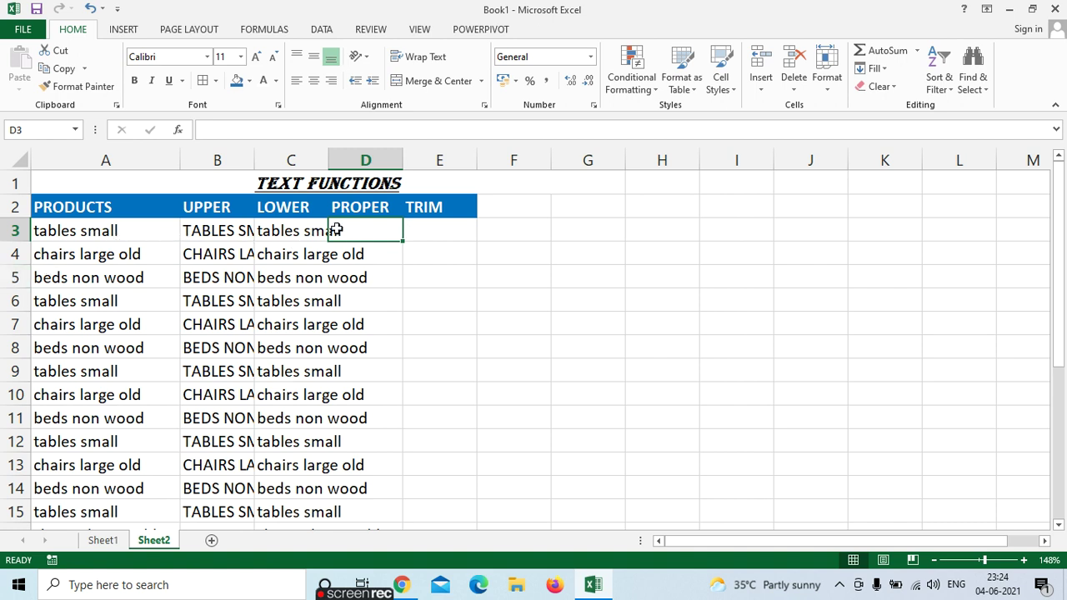
- Enter =PROPER(A3) in D3 and fill it down to row 26
type("=PR")
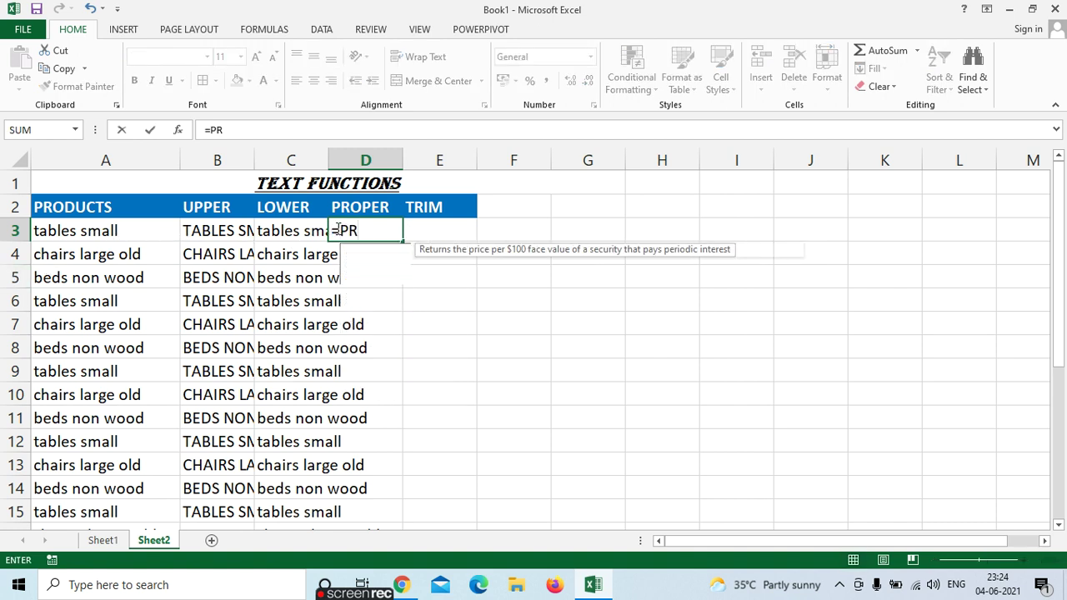
type("OP")
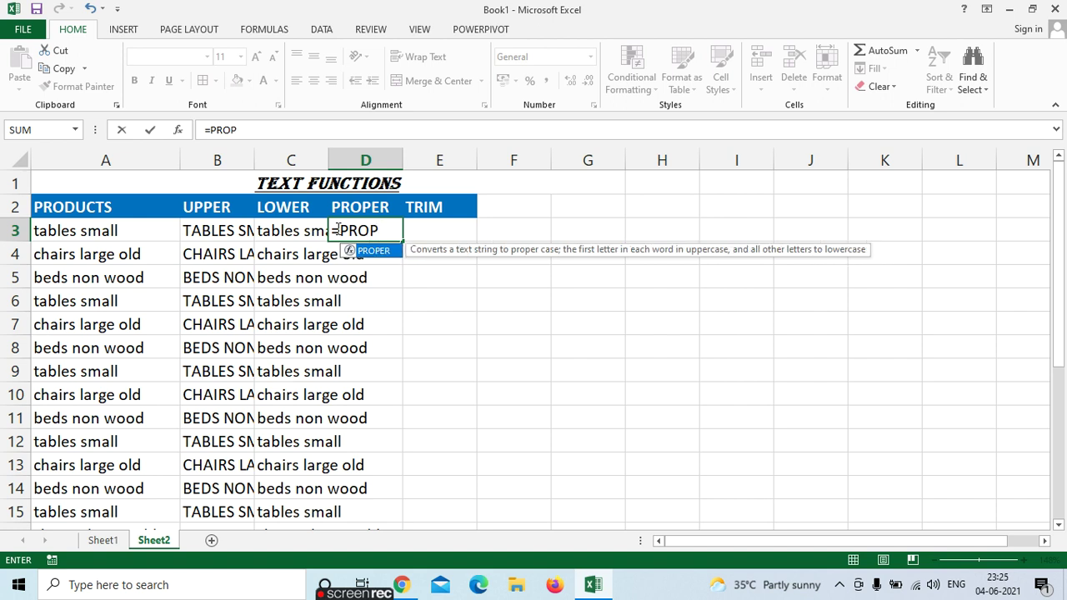
key("Tab")
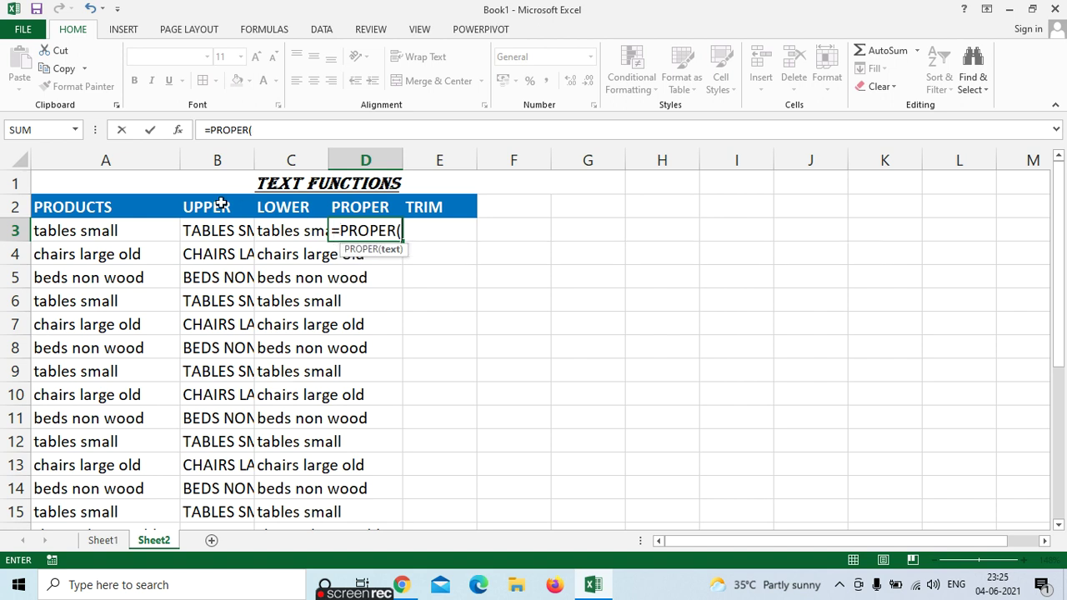
left_click(137, 234)
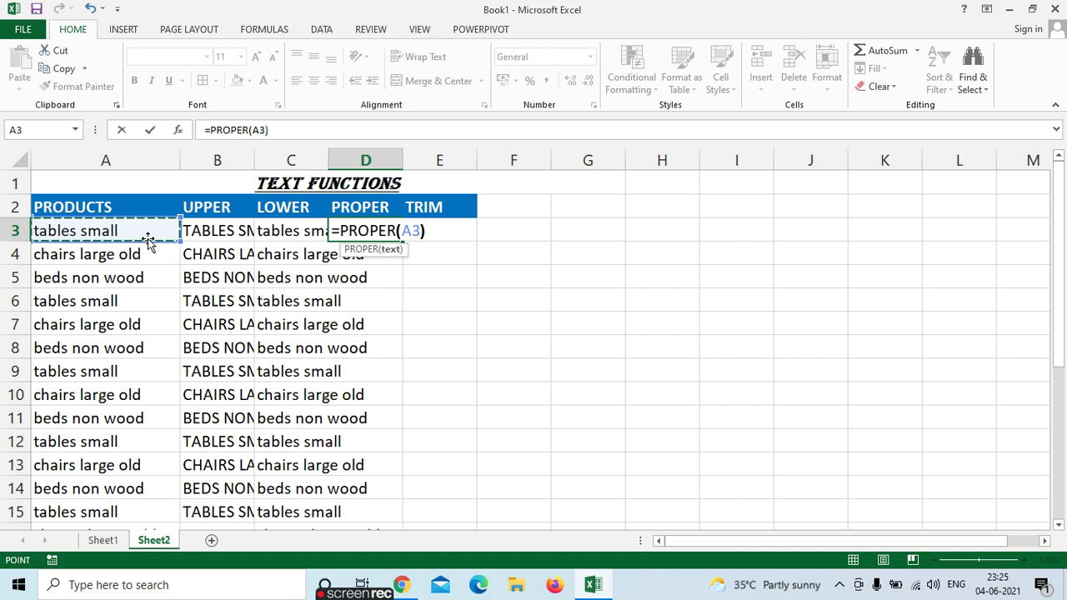
key("Return")
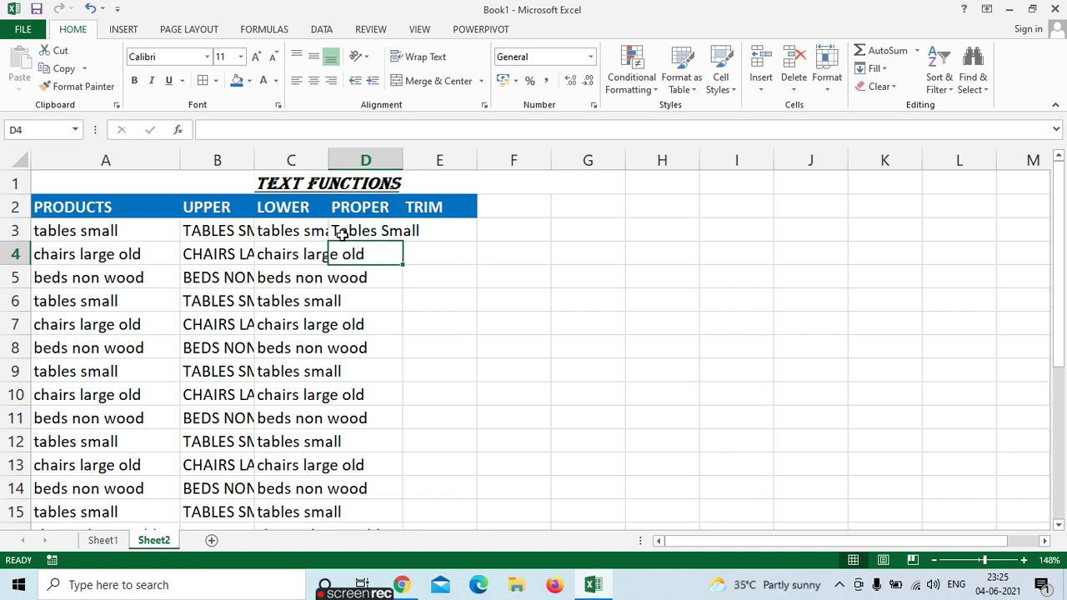
left_click(396, 231)
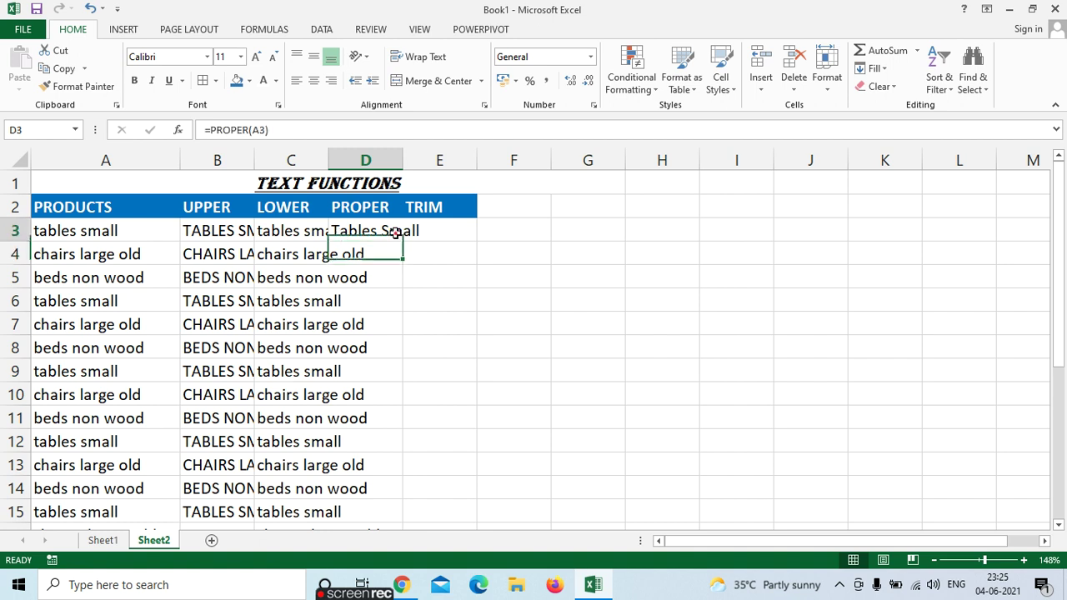
left_click_drag(404, 244, 390, 557)
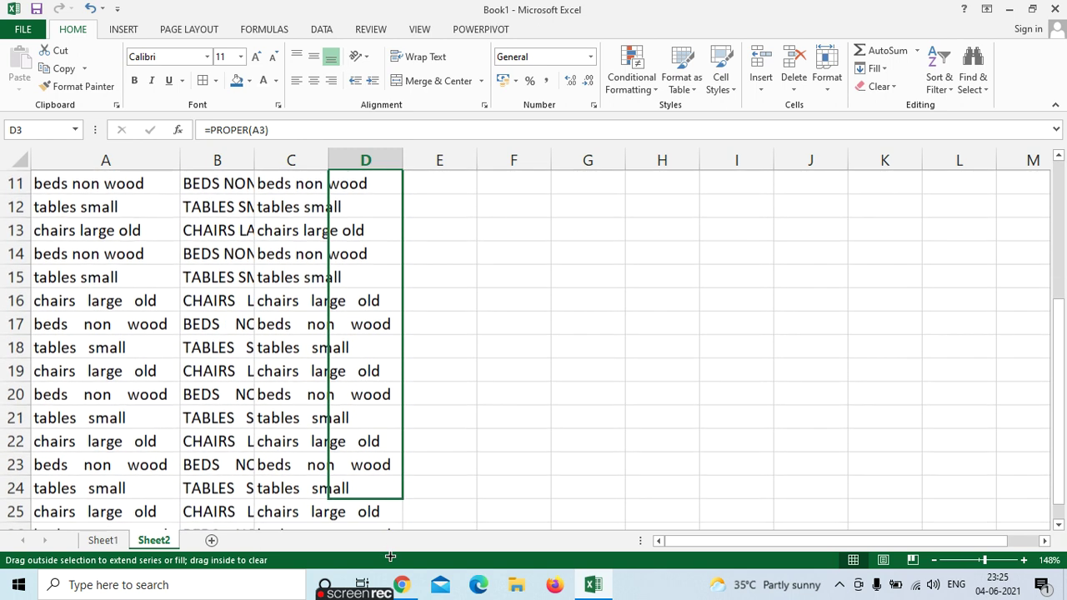
left_click_drag(390, 557, 382, 488)
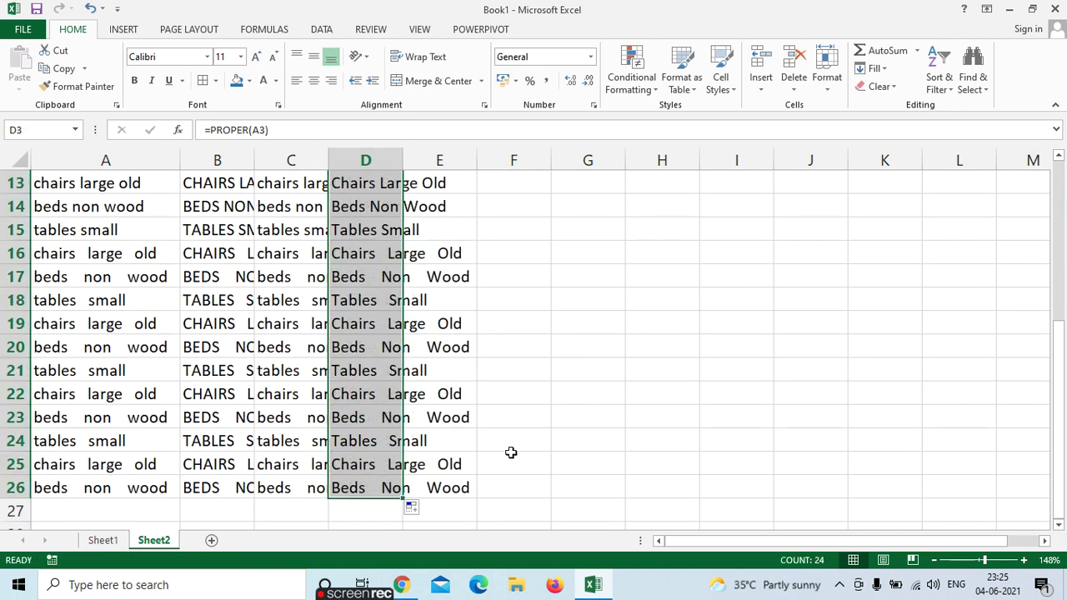
scroll(510, 451, "up", 4)
left_click(450, 237)
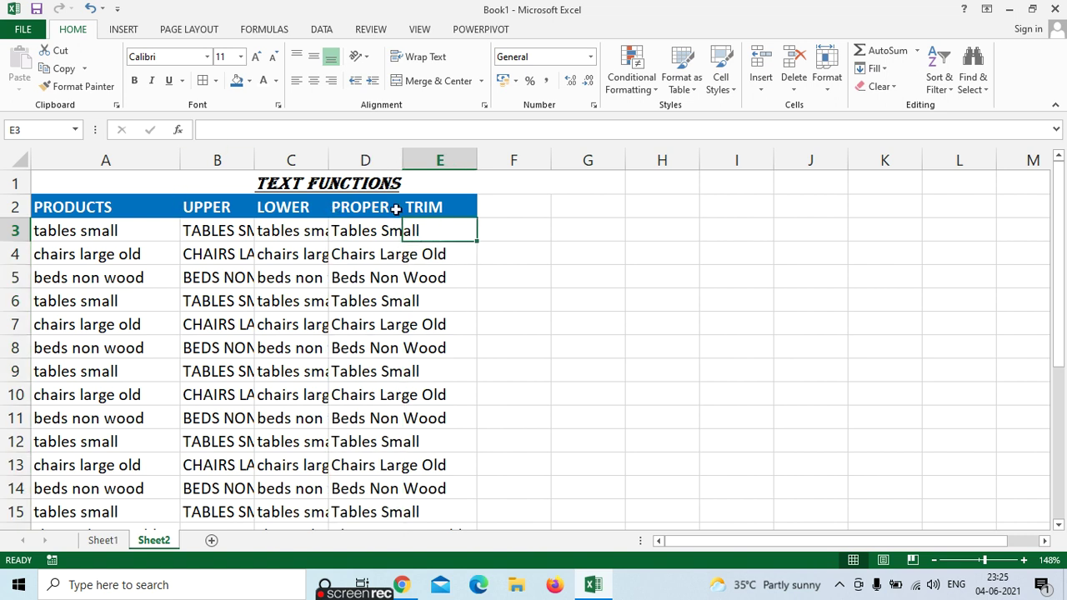
- Clear the TRIM heading text and its blue fill from E2
left_click(425, 210)
key("BackSpace")
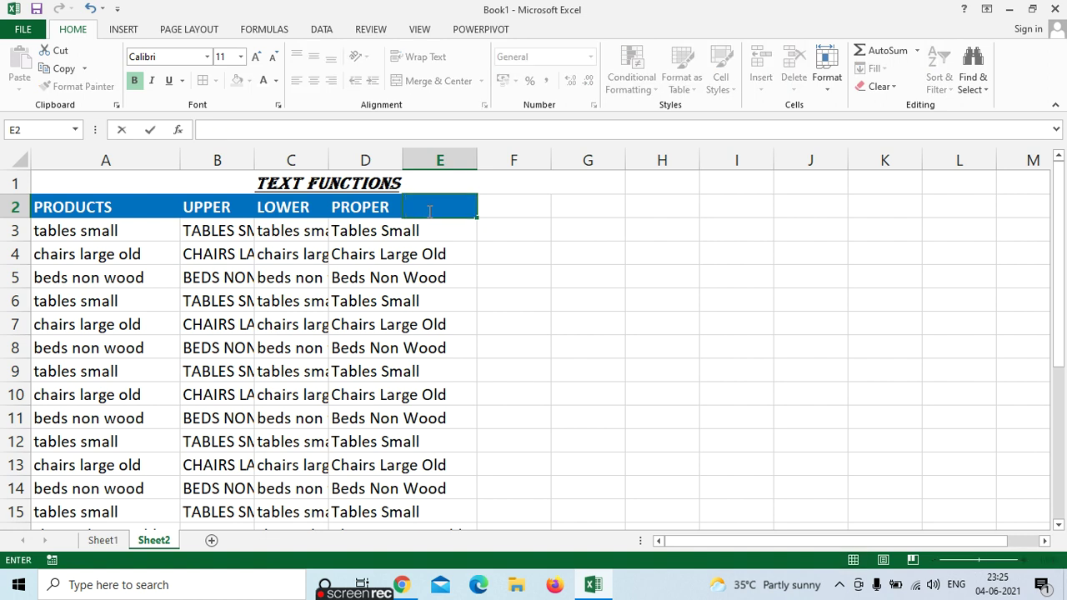
left_click(540, 264)
left_click(77, 86)
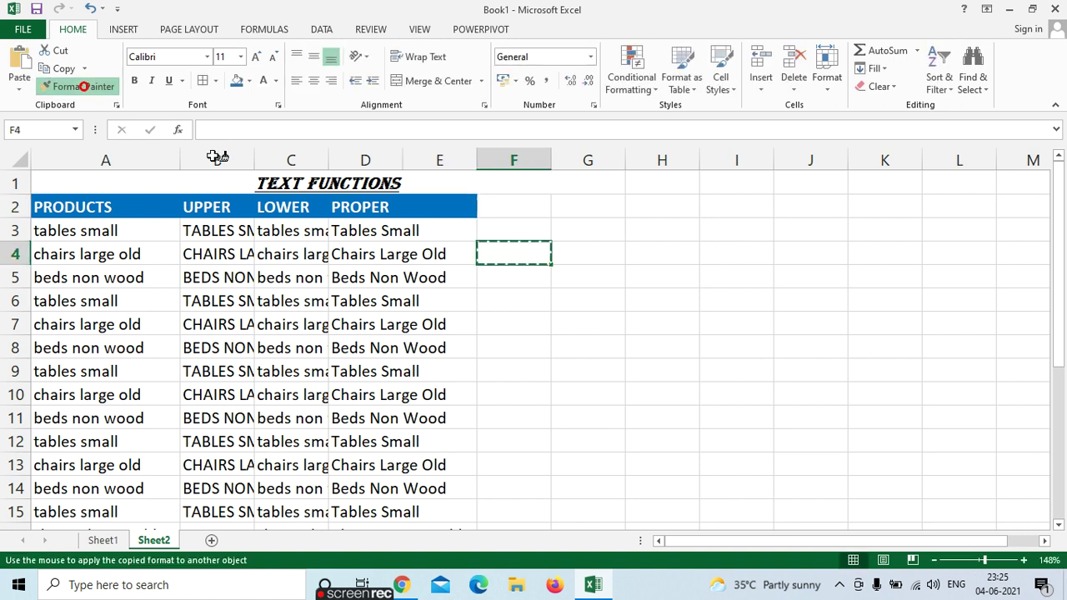
left_click(432, 206)
left_click(471, 248)
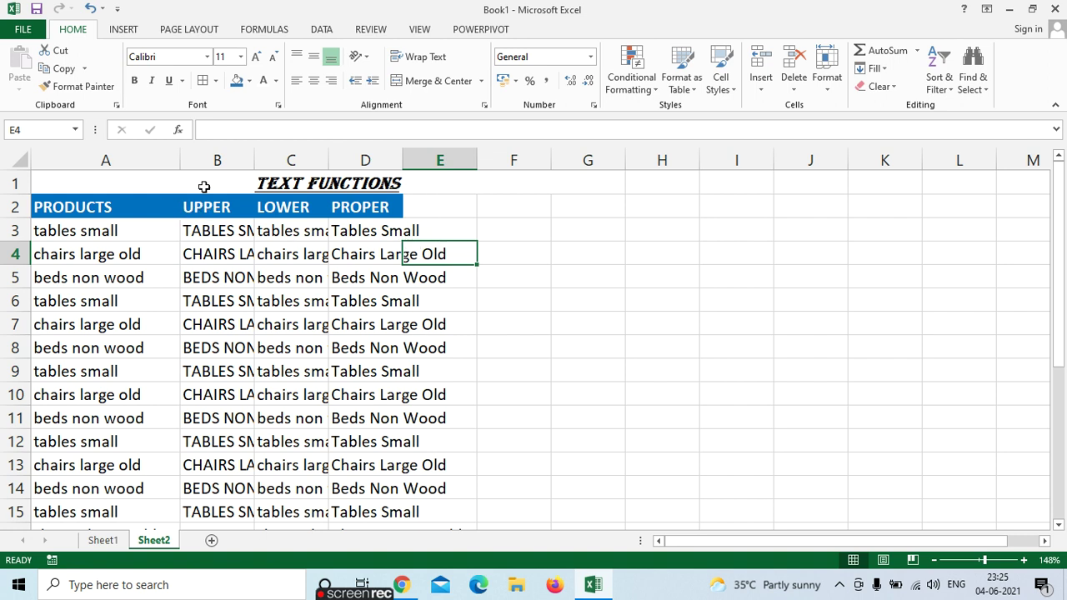
- Insert a new column B before UPPER and give it the heading TRIM
left_click(193, 160)
right_click(203, 166)
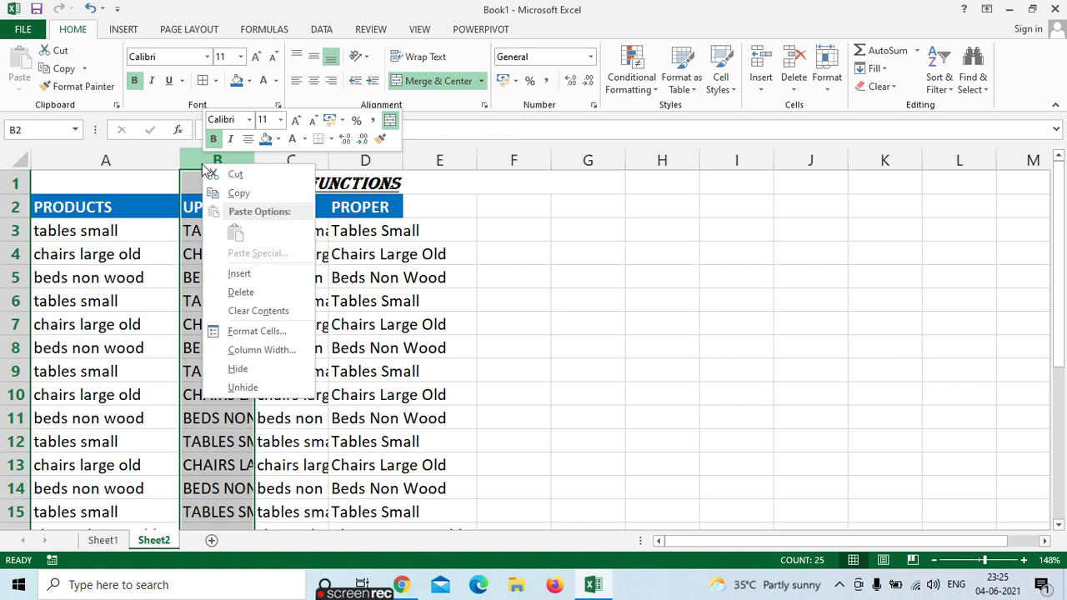
left_click(239, 273)
left_click(226, 212)
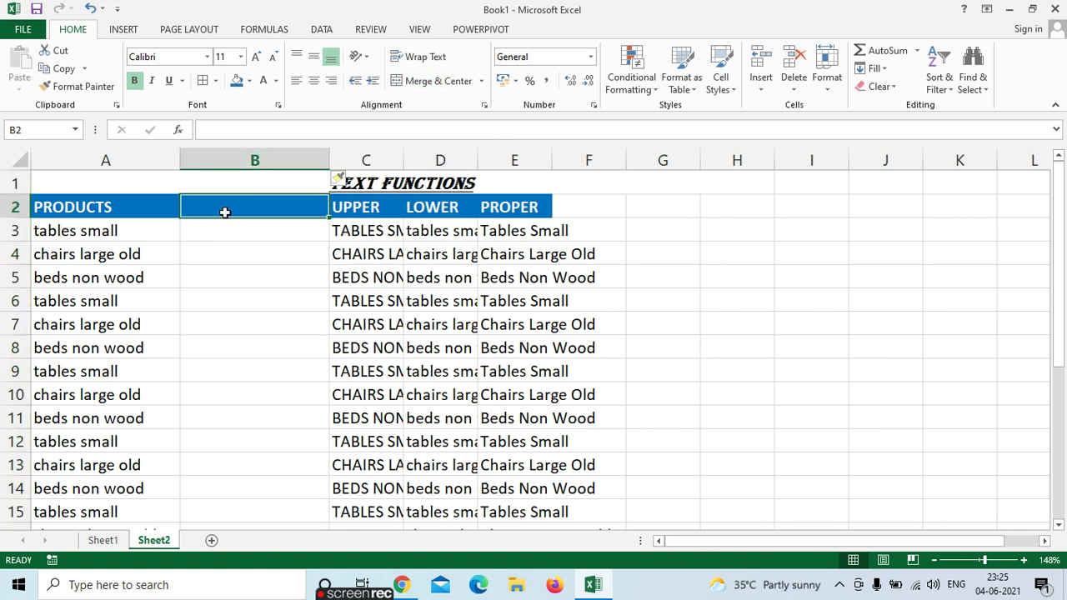
type("TRIM")
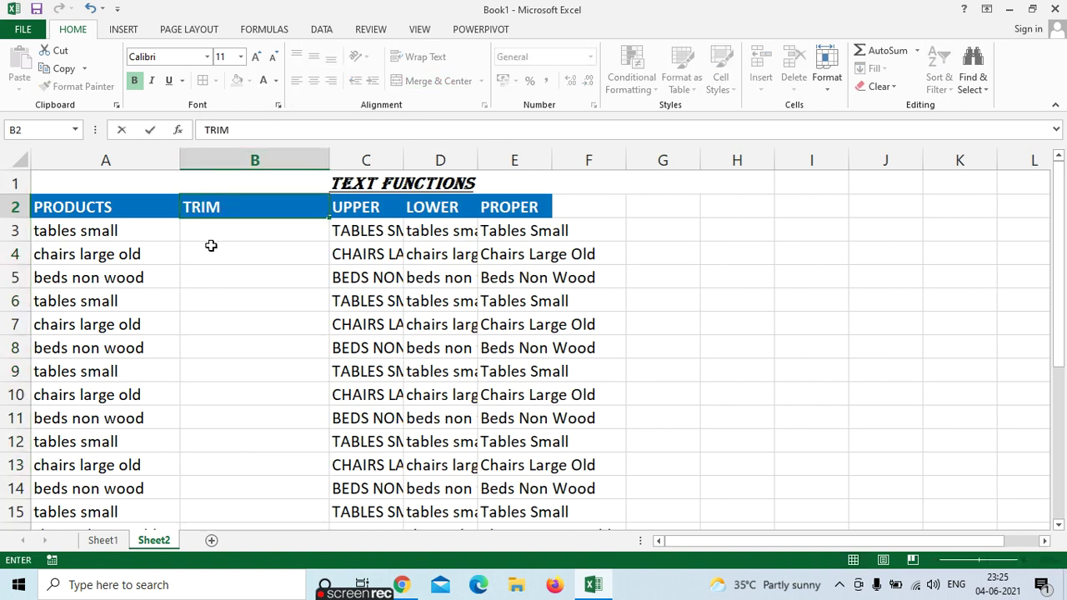
left_click(216, 232)
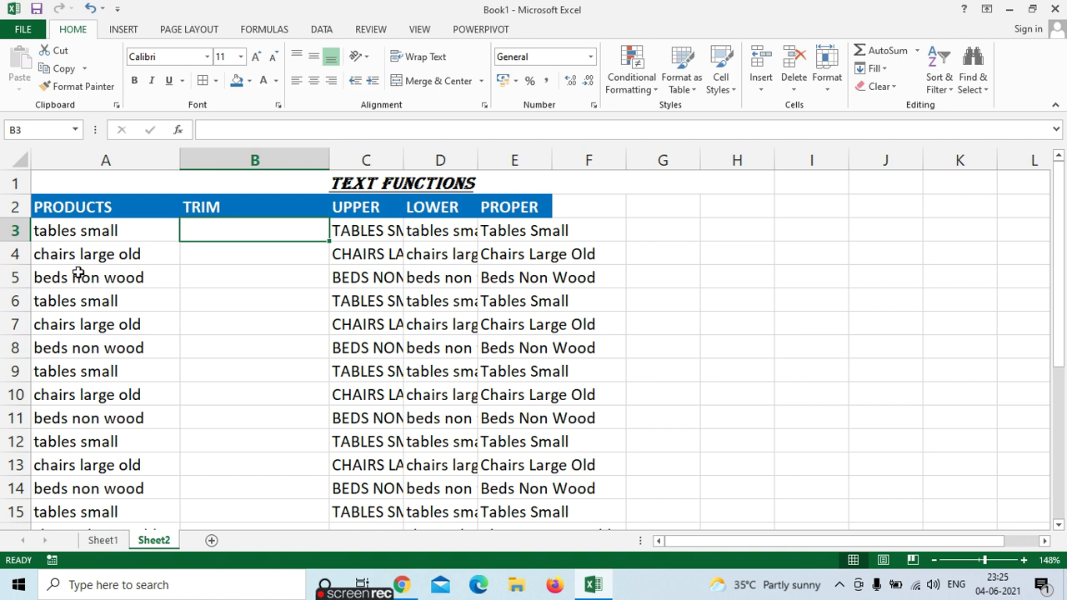
scroll(87, 288, "down", 1)
left_click(95, 329)
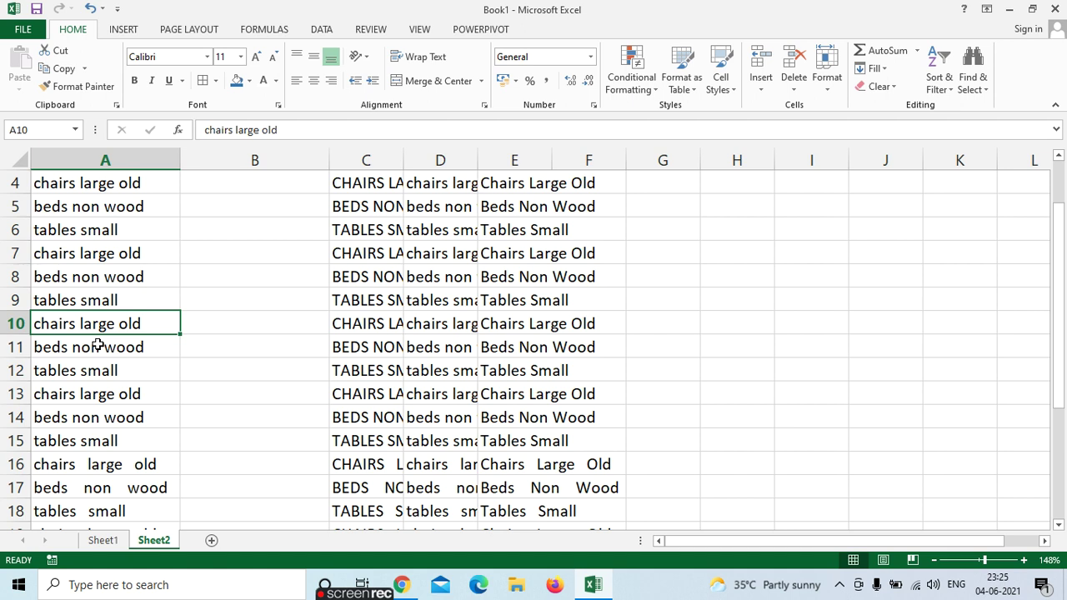
- Enter =TRIM(A3) in B3 so it shows tables small
scroll(252, 298, "up", 1)
left_click(250, 252)
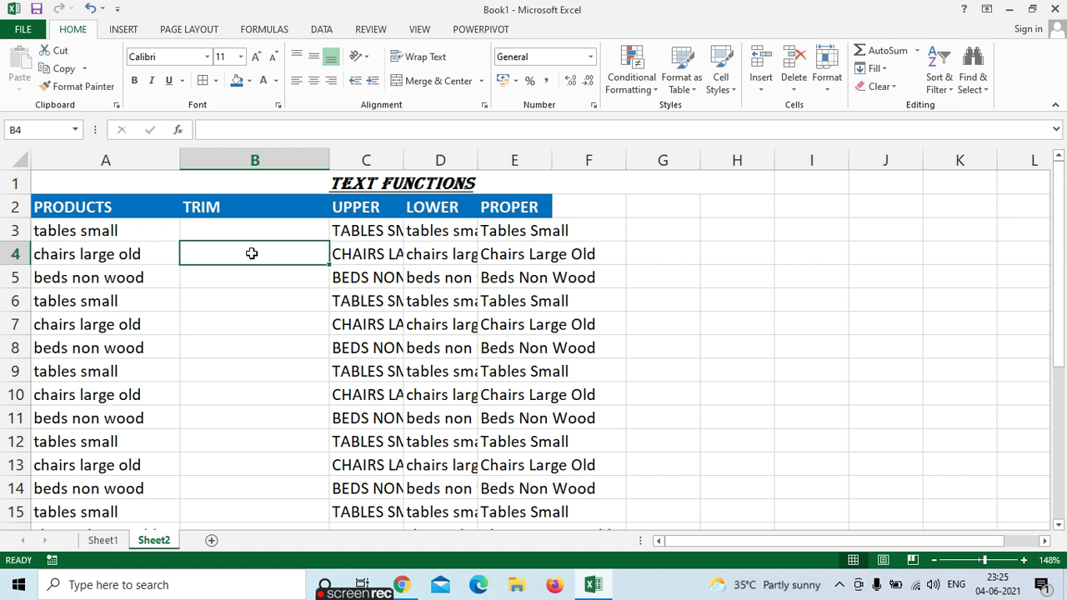
left_click(234, 231)
type("=")
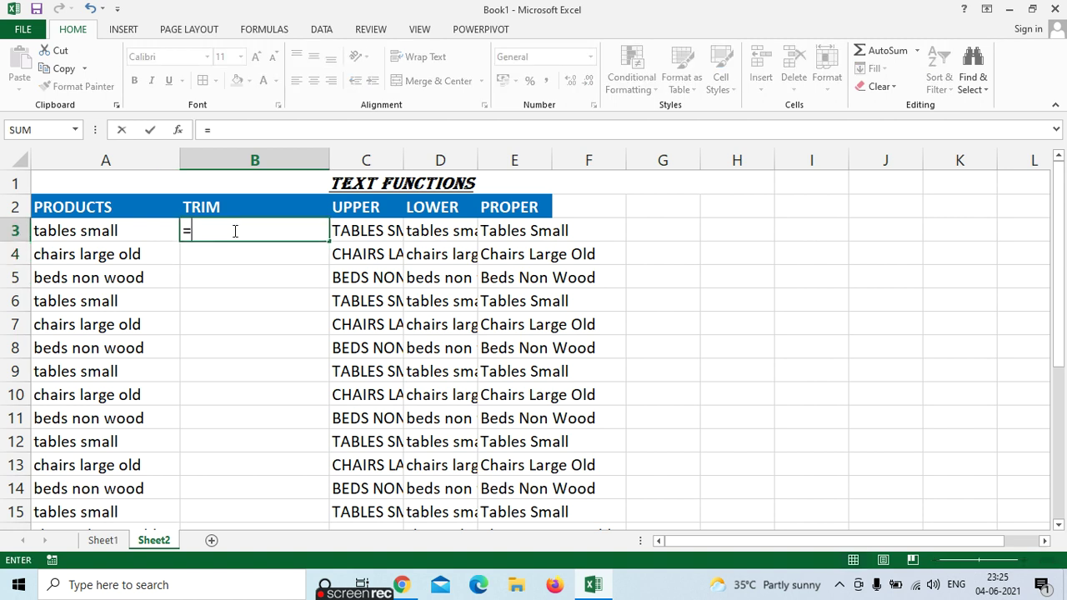
type("TRIM(")
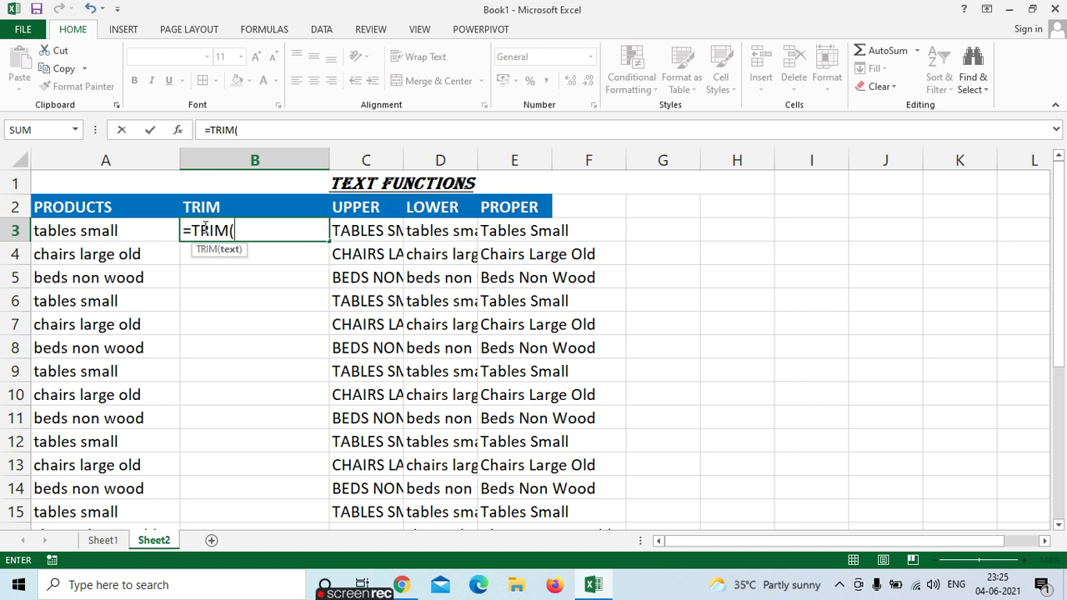
left_click(88, 232)
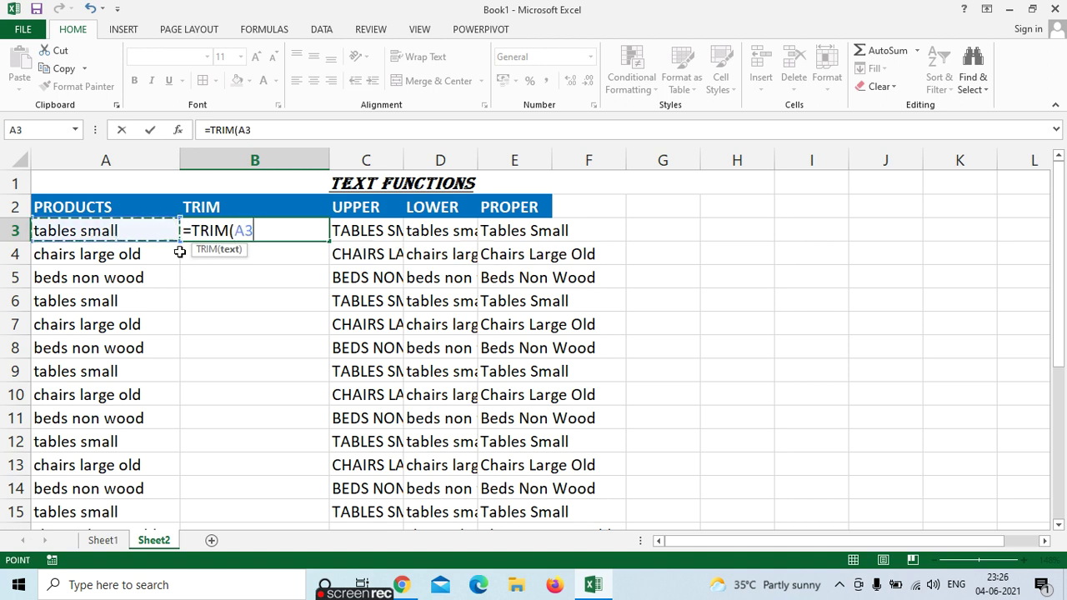
type(")")
key("Return")
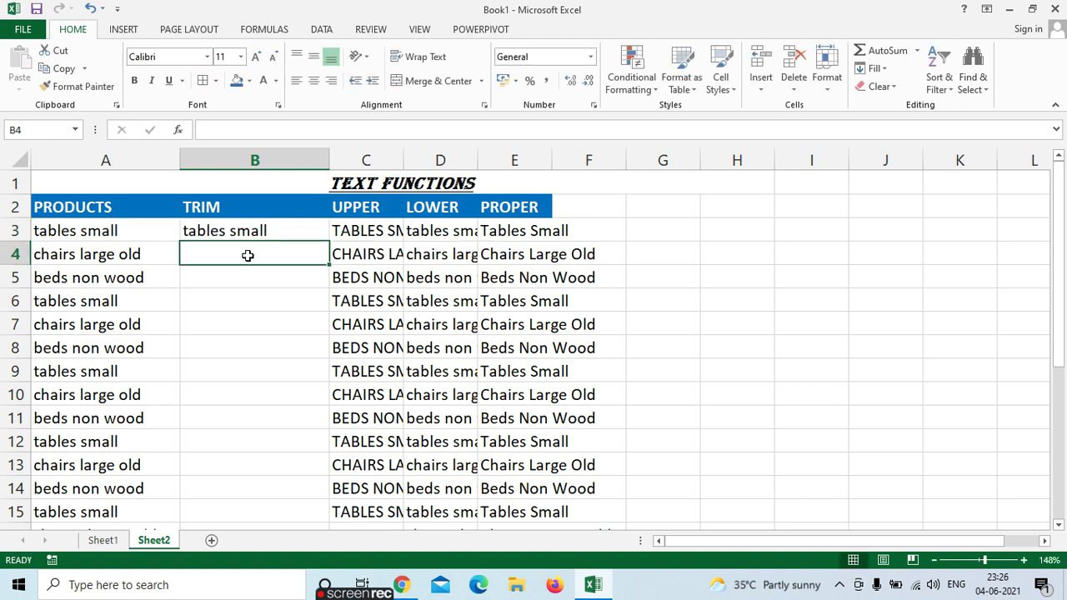
left_click(271, 236)
- Fill =TRIM(A3) down to B26 and compare against the original spaced names
left_click_drag(329, 241, 298, 567)
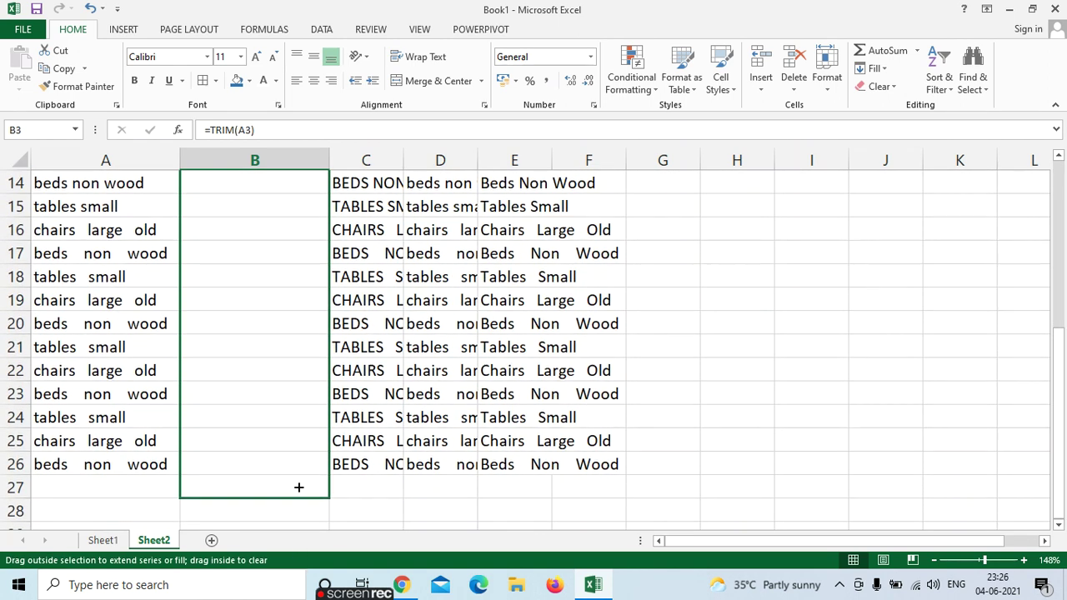
left_click_drag(299, 567, 300, 477)
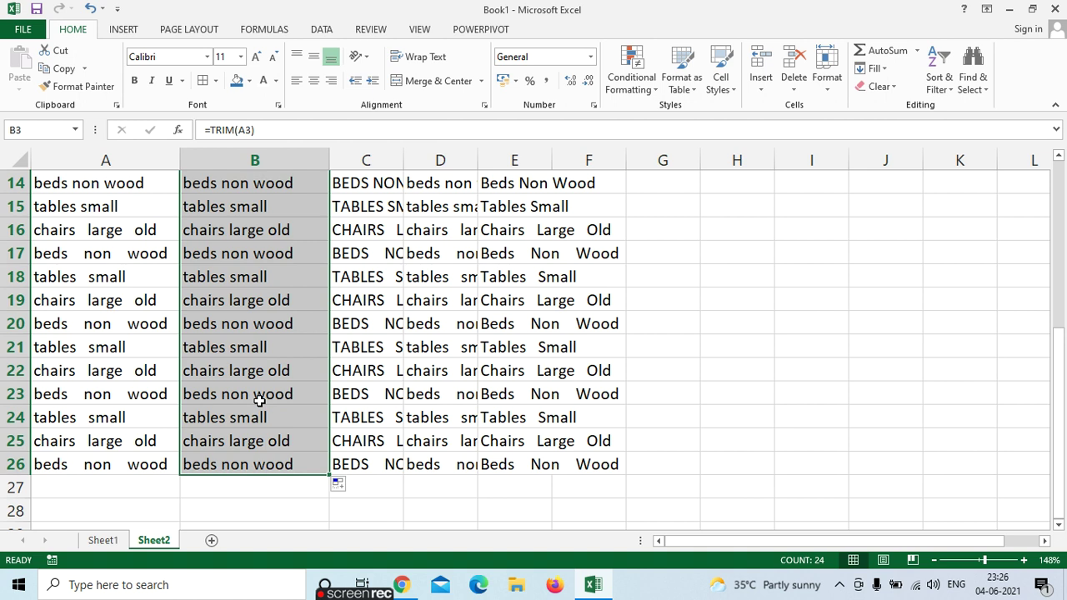
left_click(96, 348)
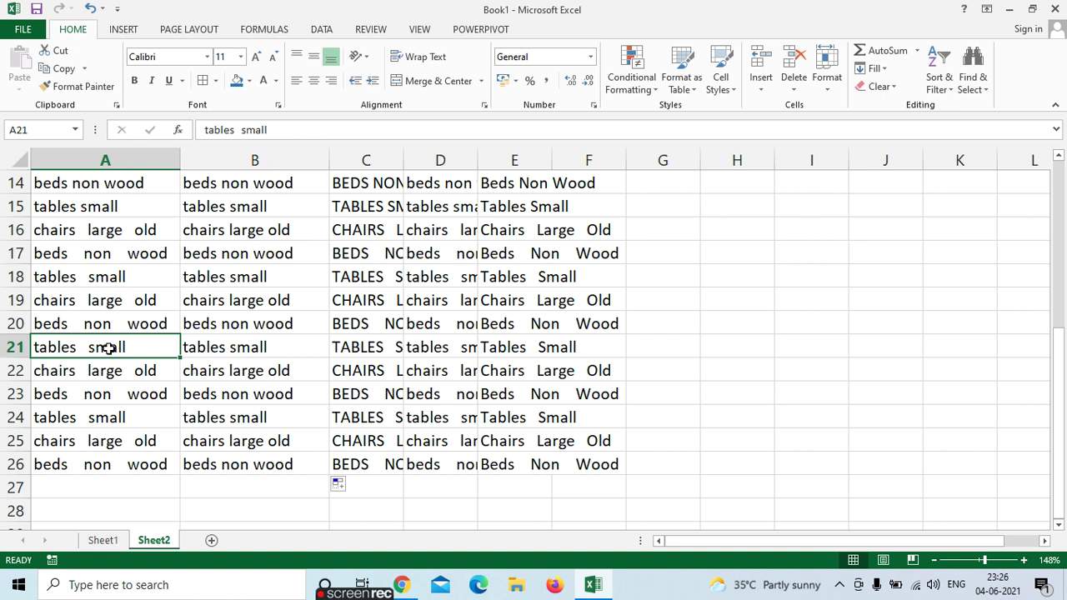
scroll(211, 368, "up", 3)
scroll(293, 374, "up", 2)
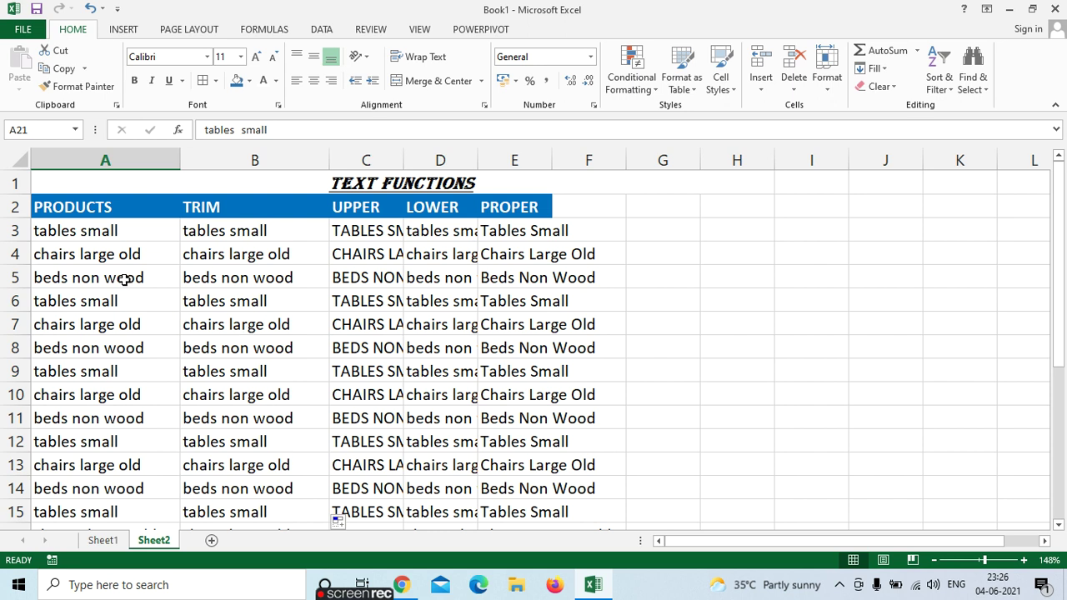
left_click(130, 161)
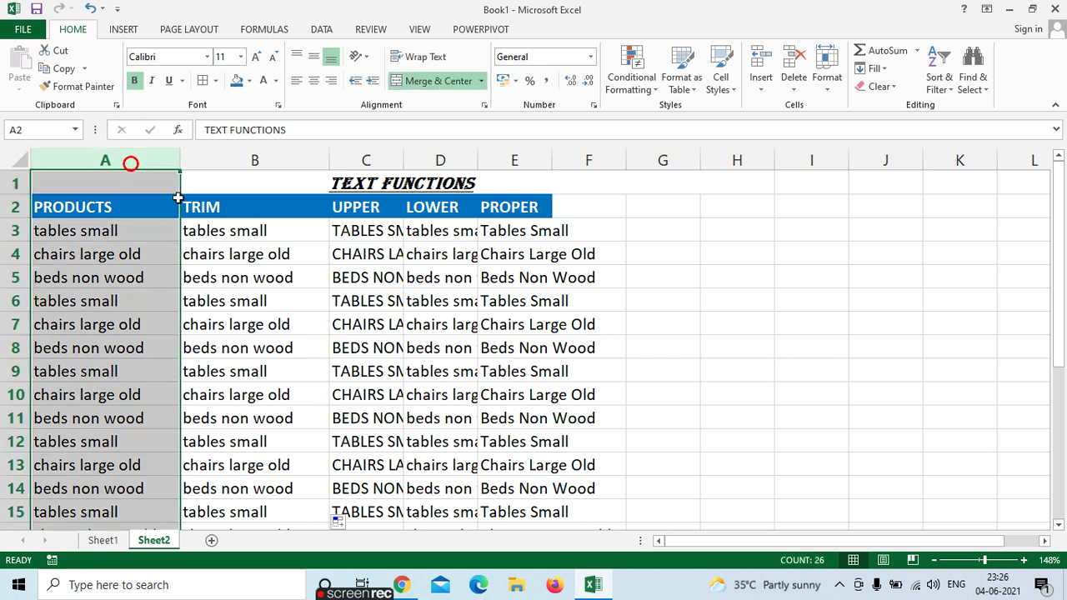
left_click(255, 164)
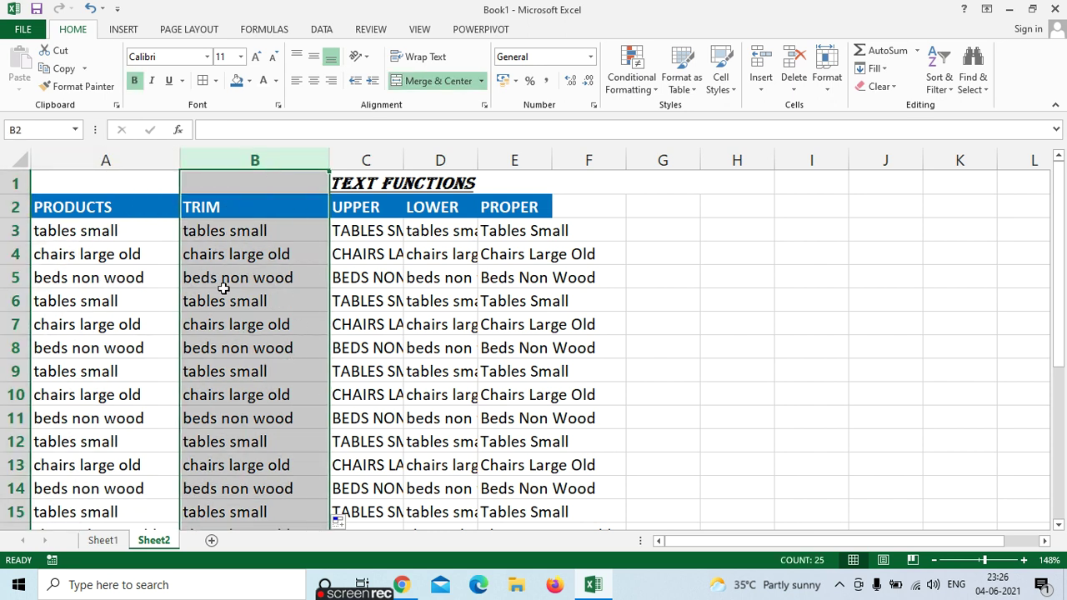
left_click(248, 254)
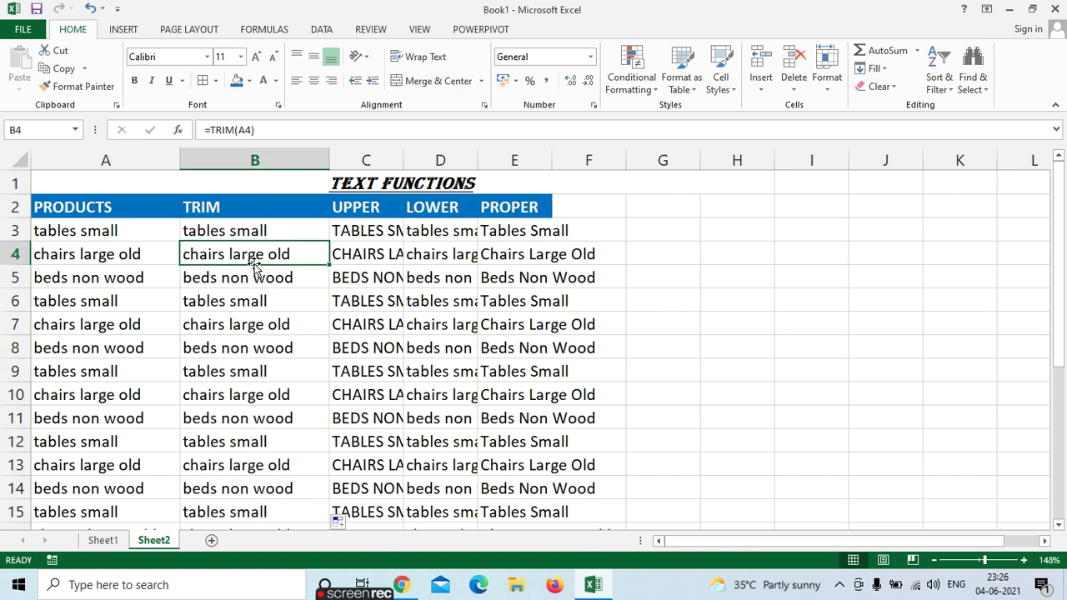
left_click_drag(114, 230, 109, 503)
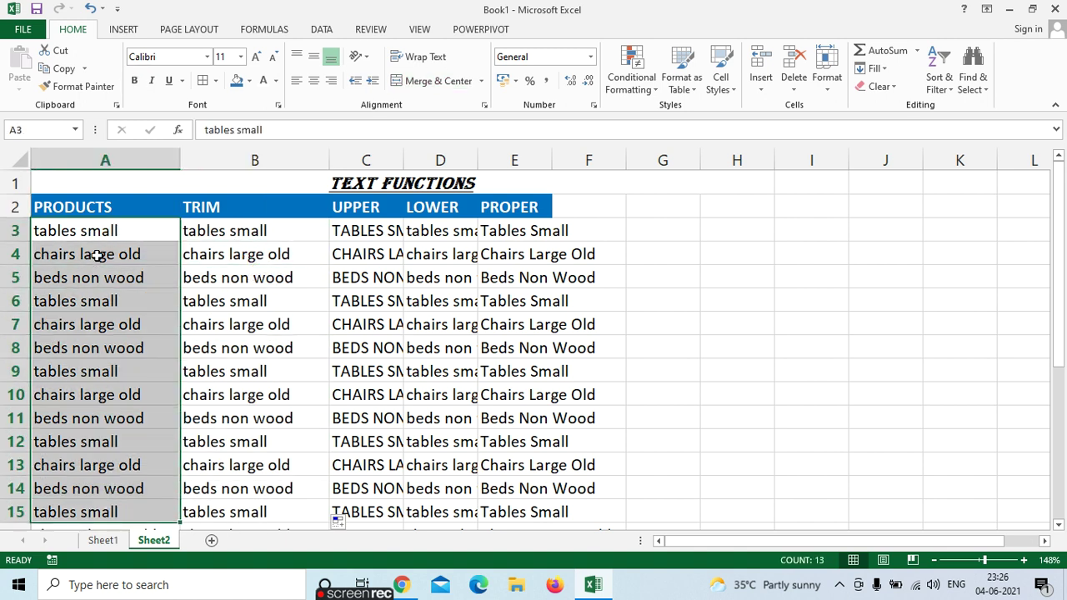
mouse_move(227, 231)
left_mouse_down()
mouse_move(257, 543)
mouse_move(325, 516)
left_mouse_up()
scroll(326, 401, "up", 2)
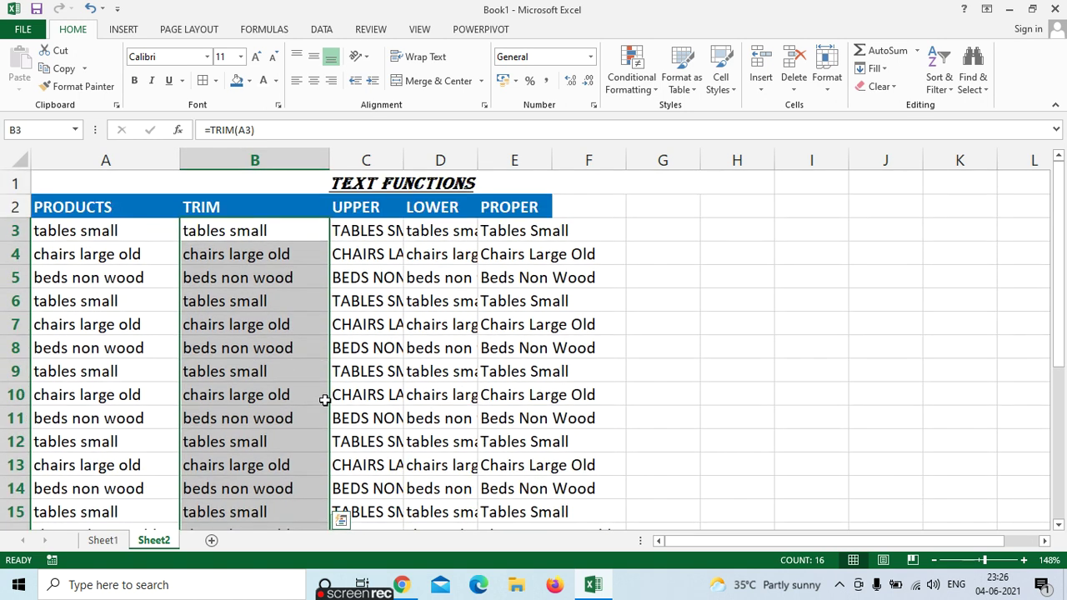
left_click(115, 157)
right_click(138, 231)
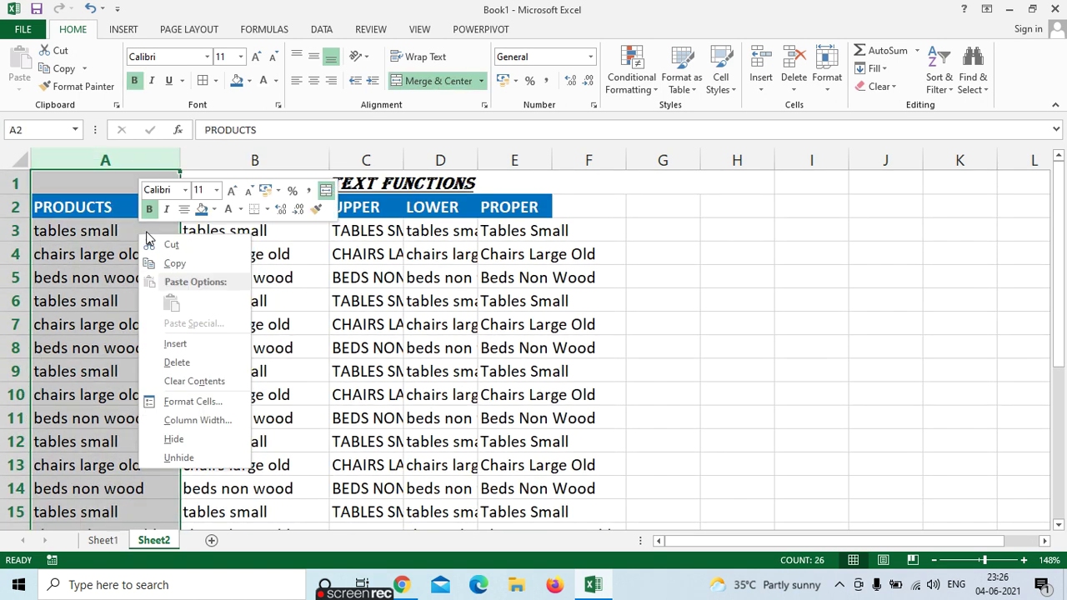
left_click(188, 362)
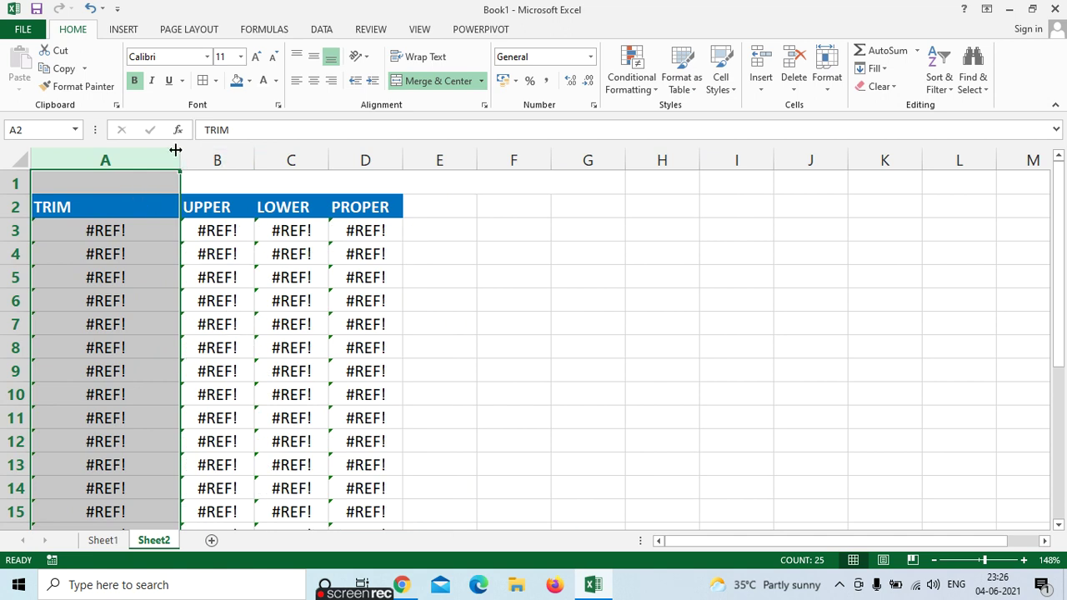
left_click_drag(178, 149, 198, 149)
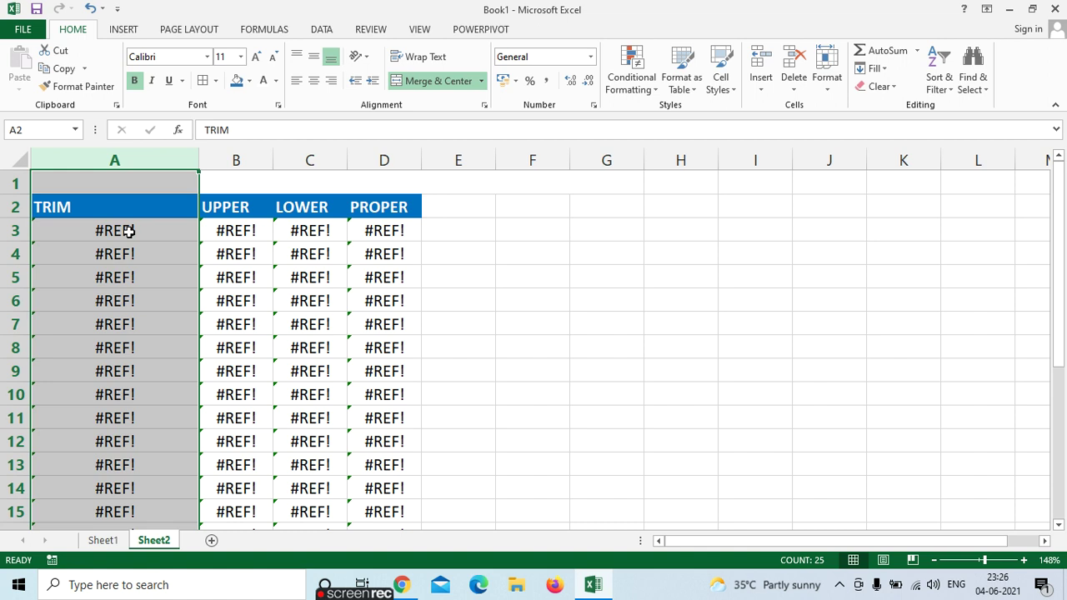
key("ctrl+z")
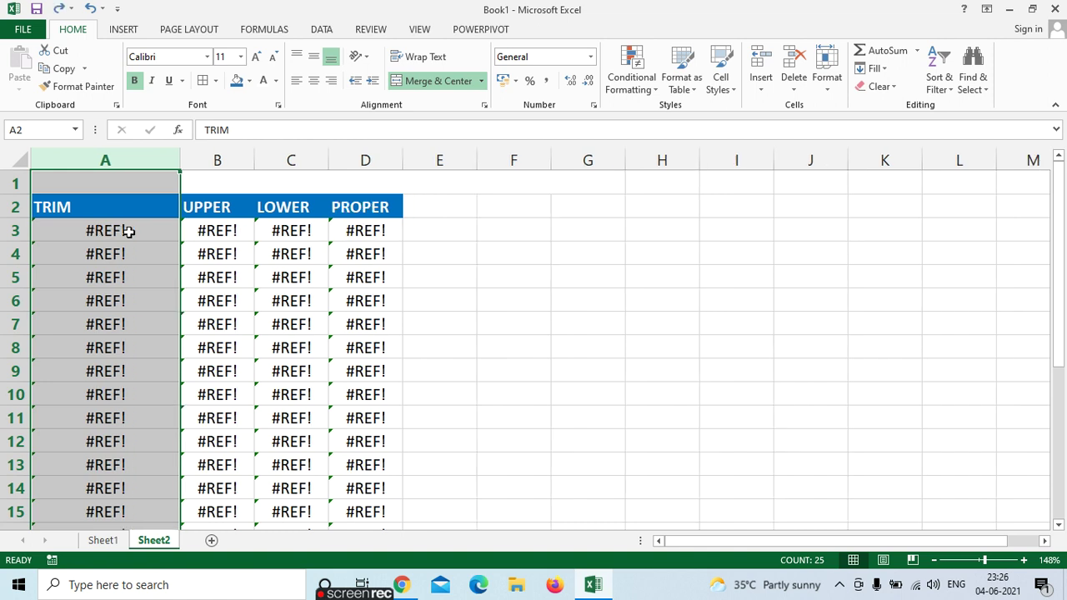
key("ctrl+z")
left_click(210, 236)
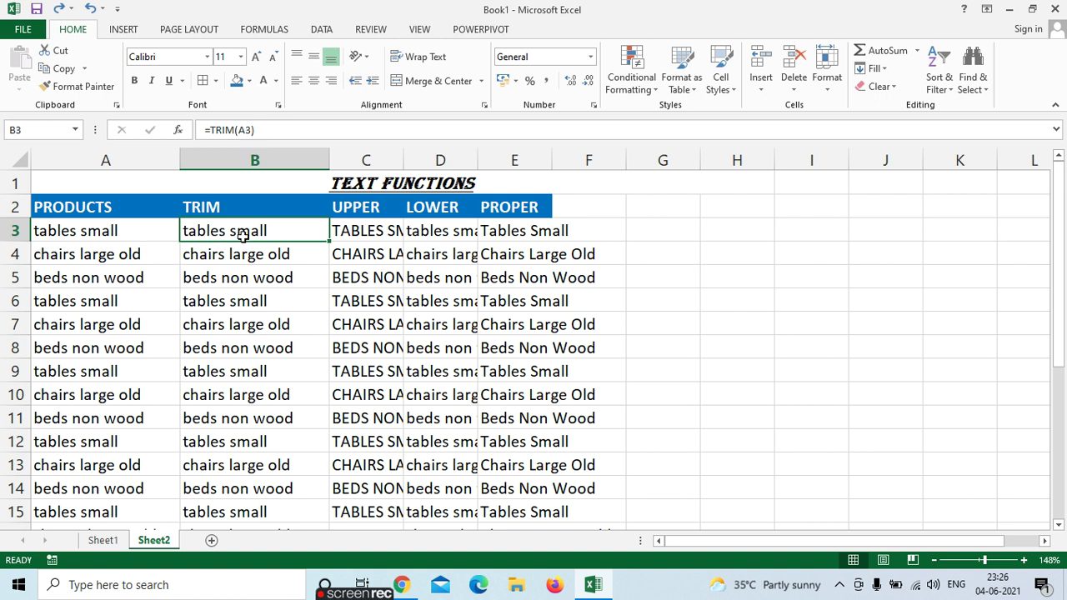
left_click_drag(261, 236, 271, 504)
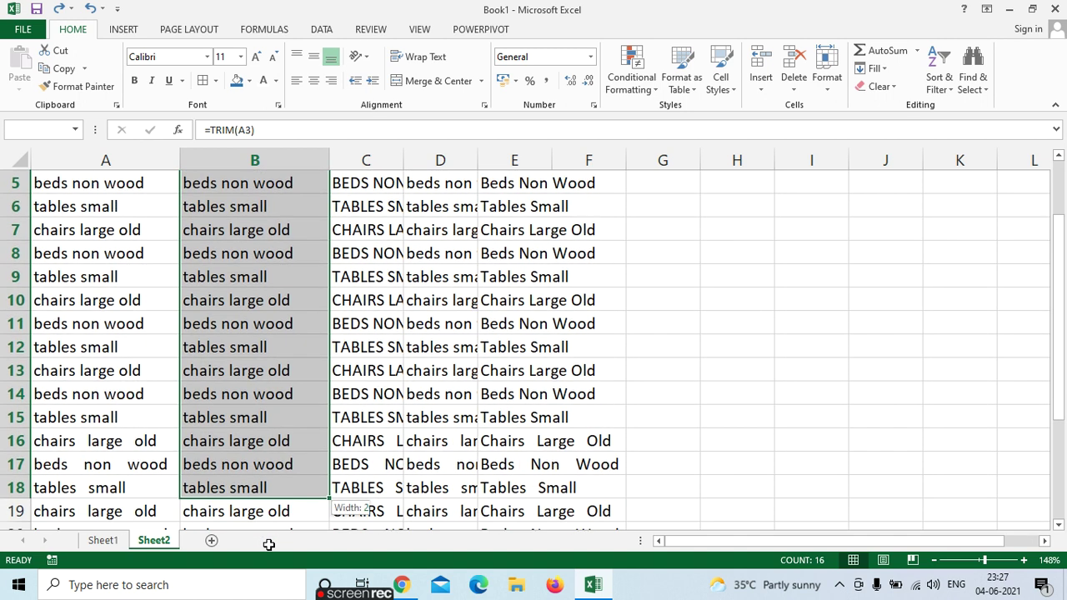
mouse_move(271, 504)
left_mouse_down()
mouse_move(275, 520)
mouse_move(275, 491)
left_mouse_up()
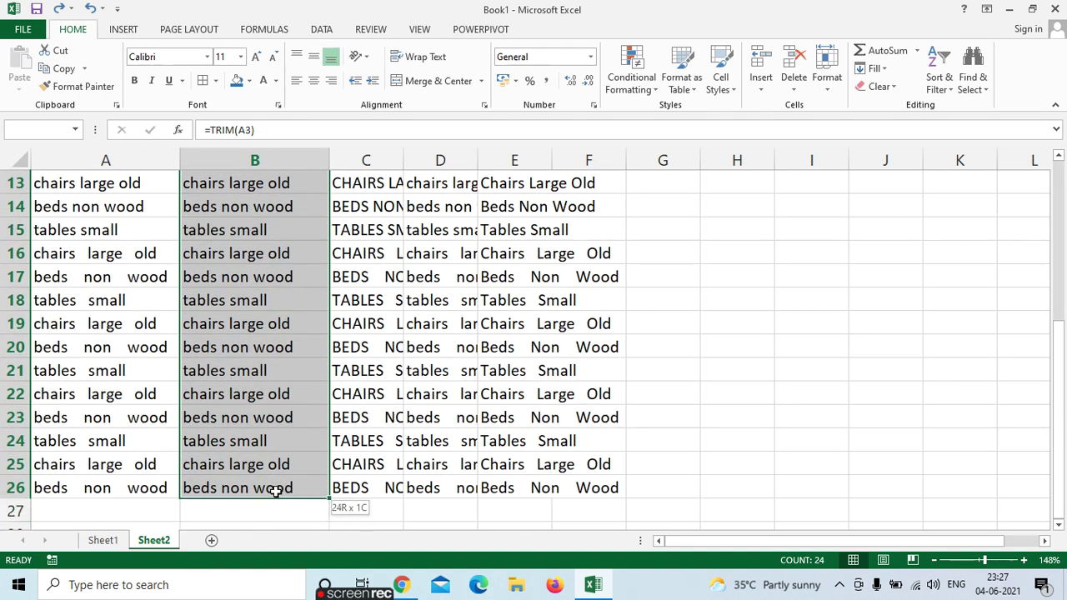
key("shift+Return")
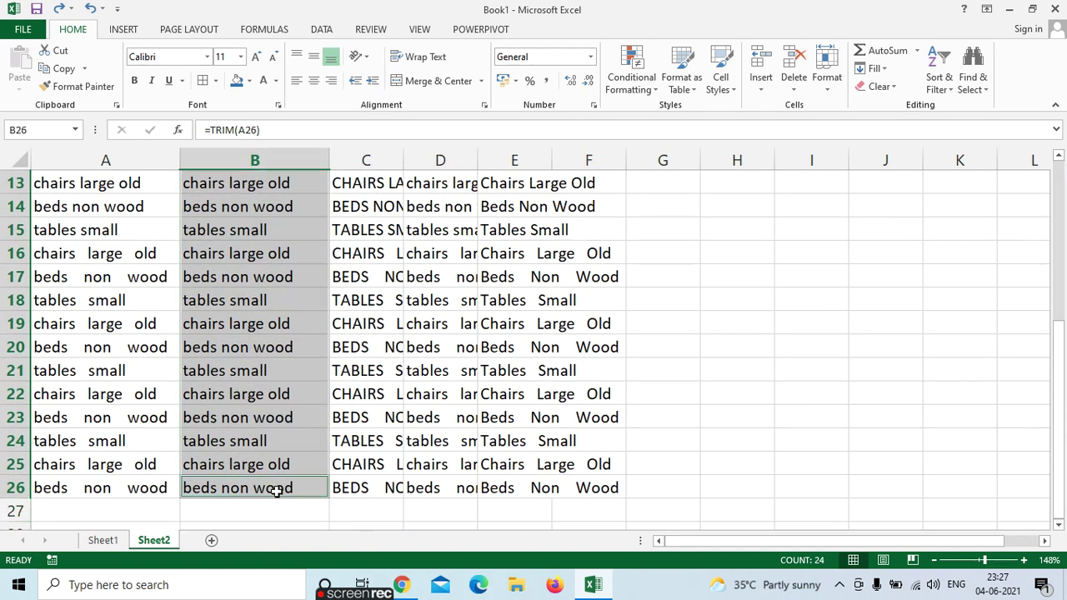
key("ctrl+c")
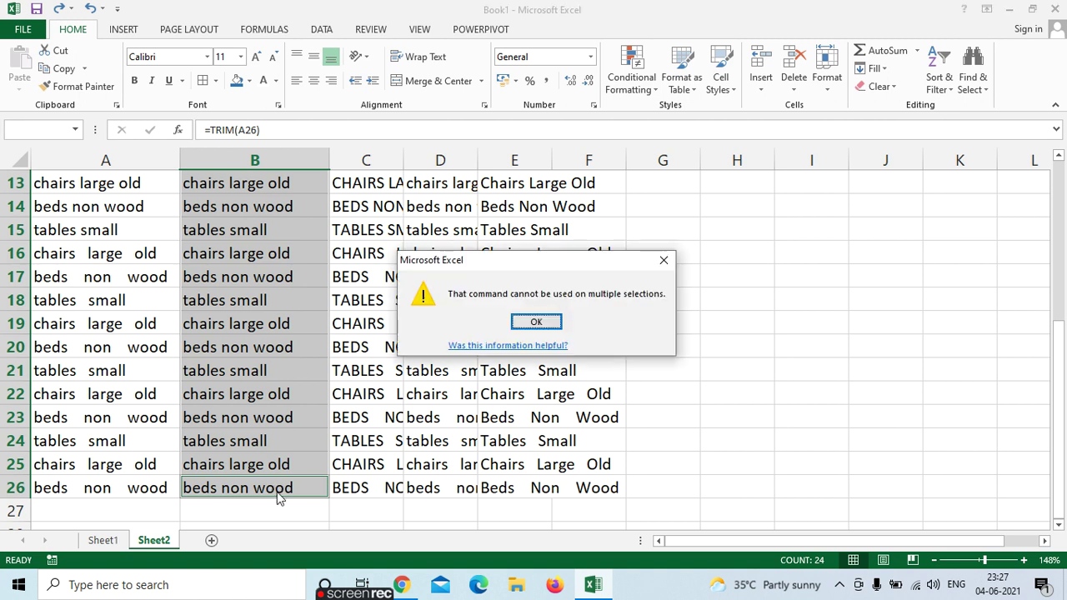
left_click(536, 322)
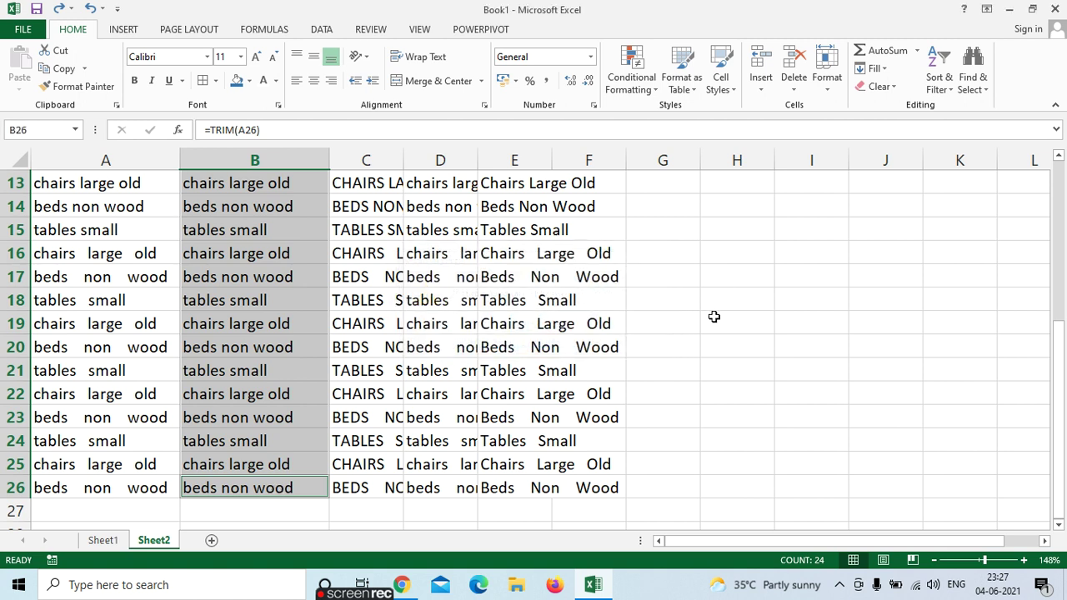
scroll(715, 304, "up", 4)
mouse_move(256, 232)
left_mouse_down()
mouse_move(277, 545)
mouse_move(275, 506)
left_mouse_up()
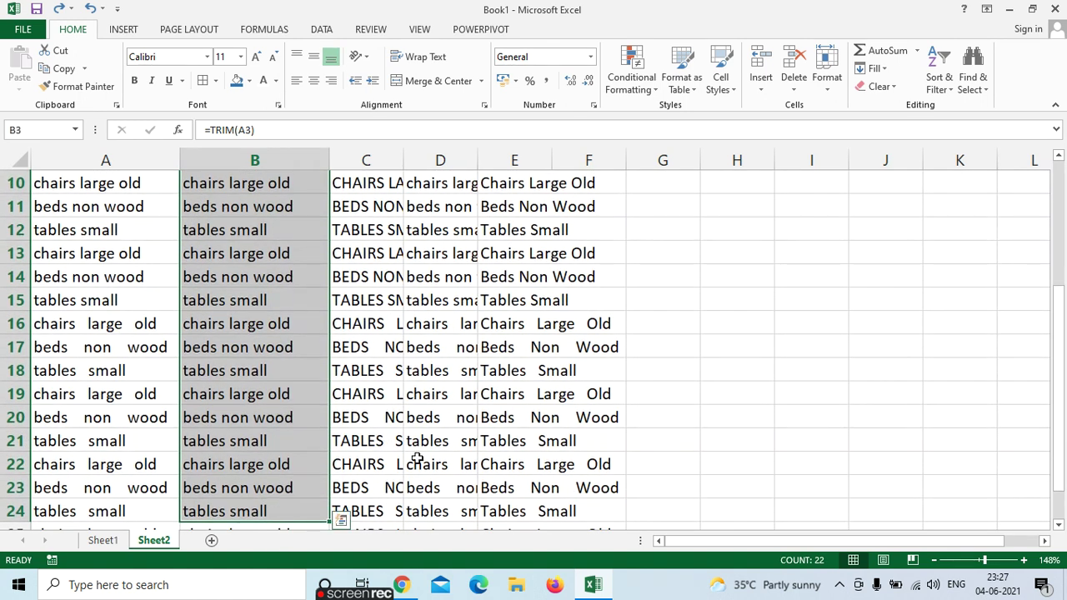
scroll(464, 468, "up", 2)
scroll(465, 468, "up", 1)
- Copy the whole TRIM column B
left_click(279, 161)
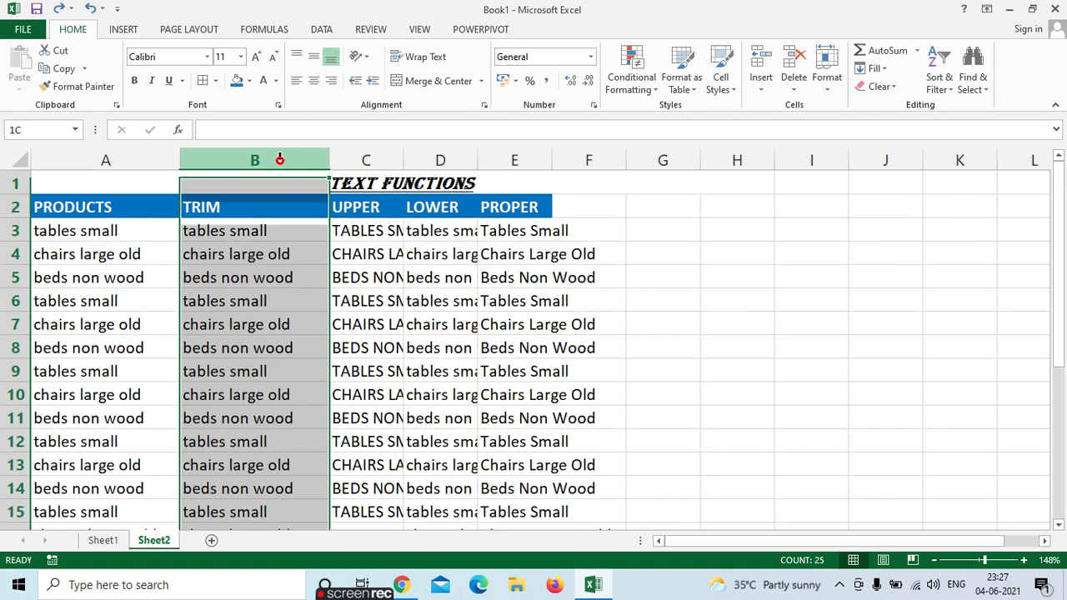
right_click(282, 161)
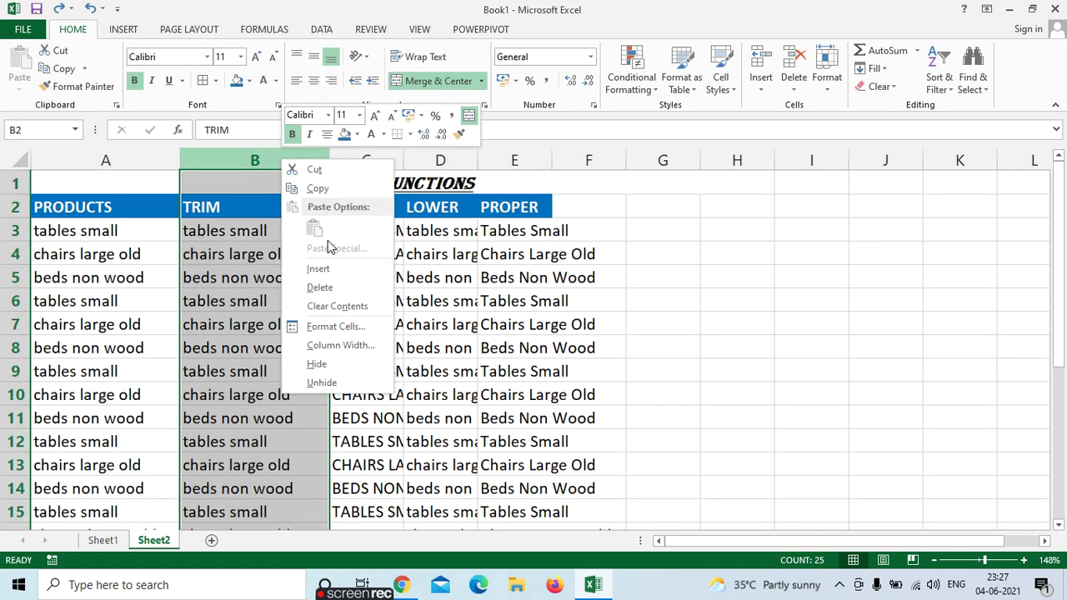
left_click(318, 188)
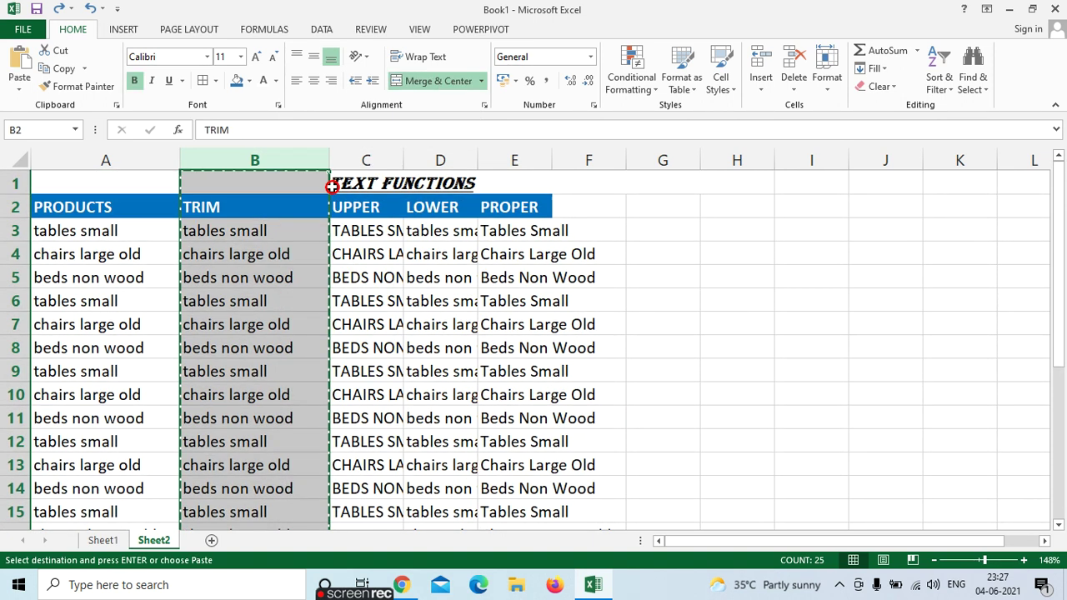
left_click(19, 87)
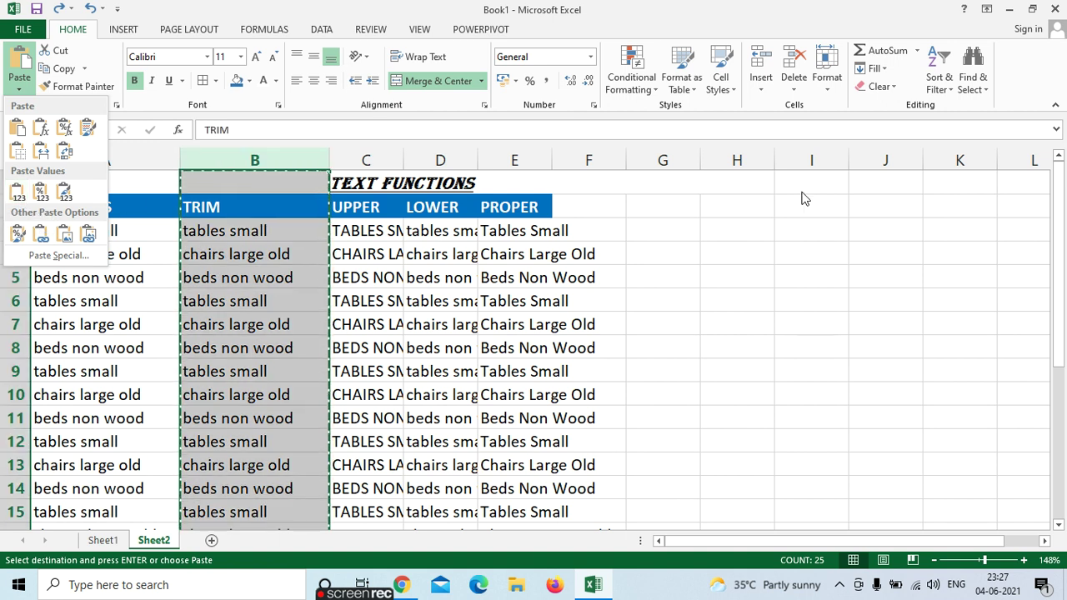
left_click(737, 241)
- Paste the copied TRIM column onto column B as values, retrying on the whole column after a paste-size error at B3
left_click(254, 236)
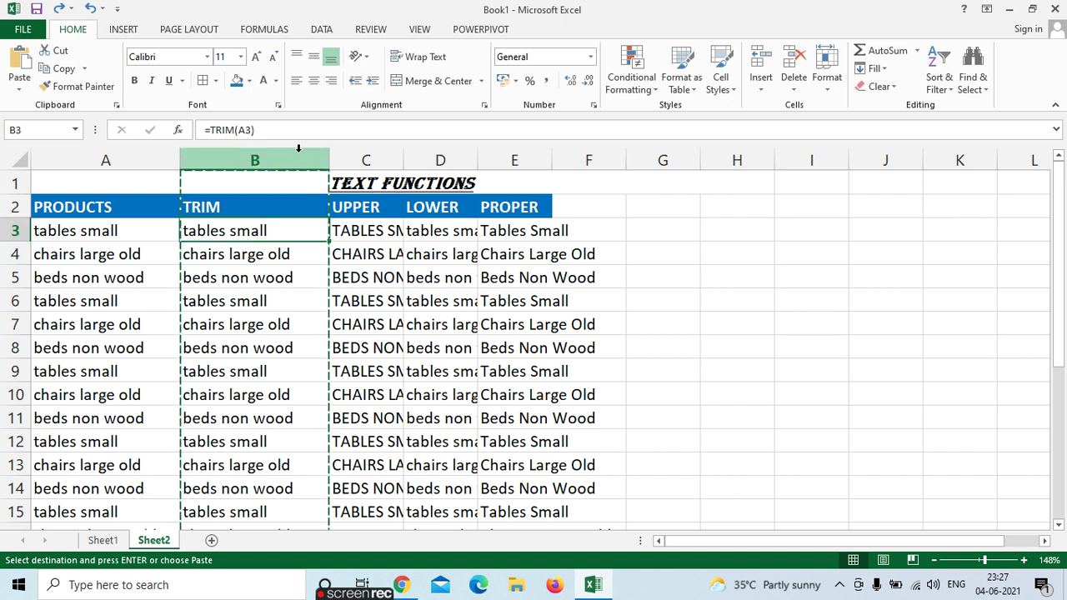
left_click(20, 83)
left_click(17, 195)
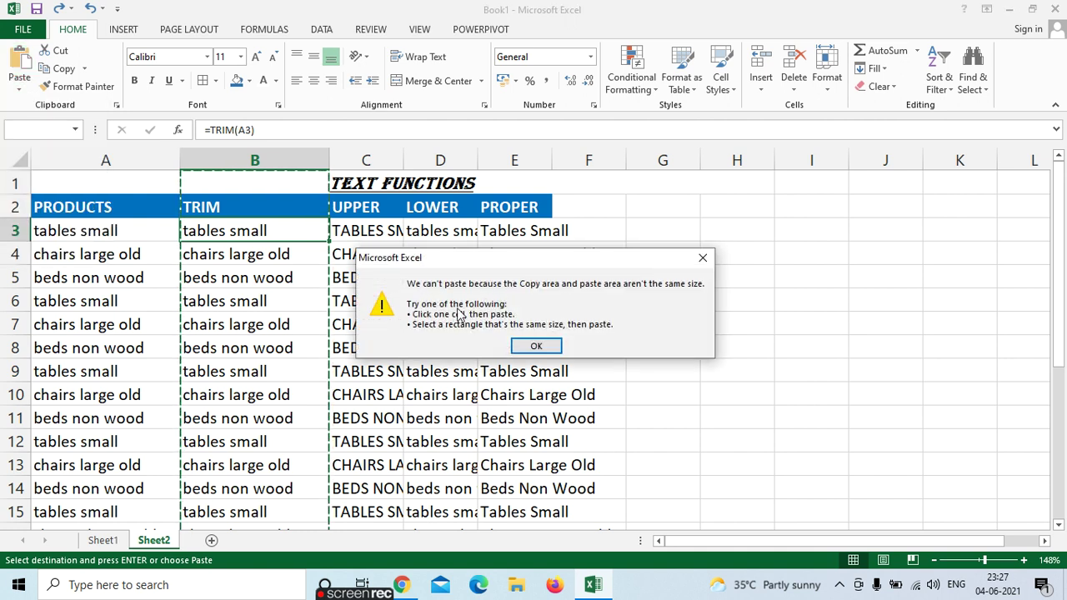
left_click(536, 346)
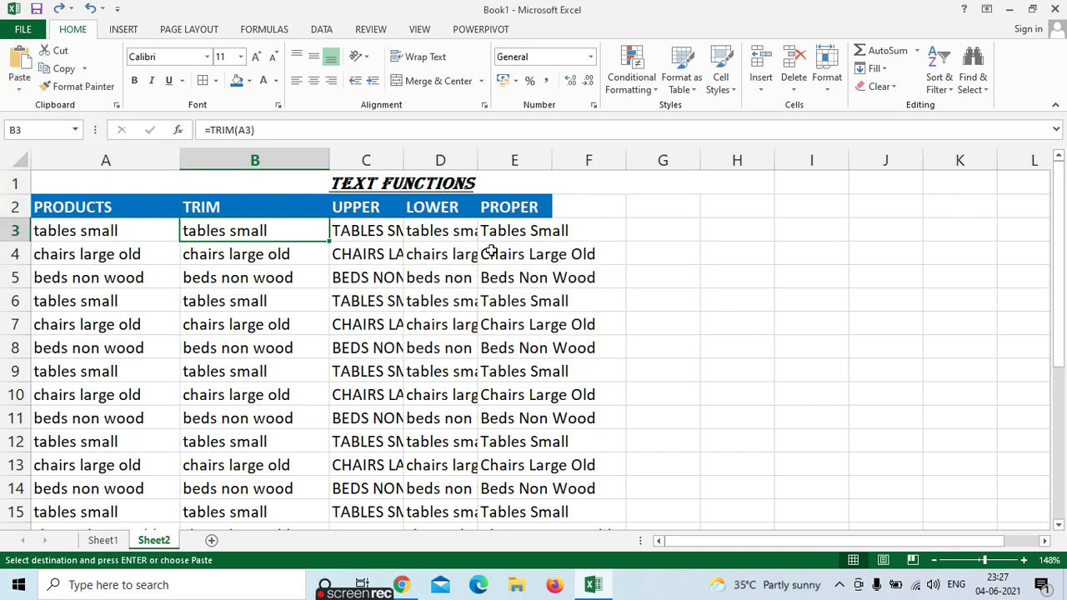
left_click(267, 156)
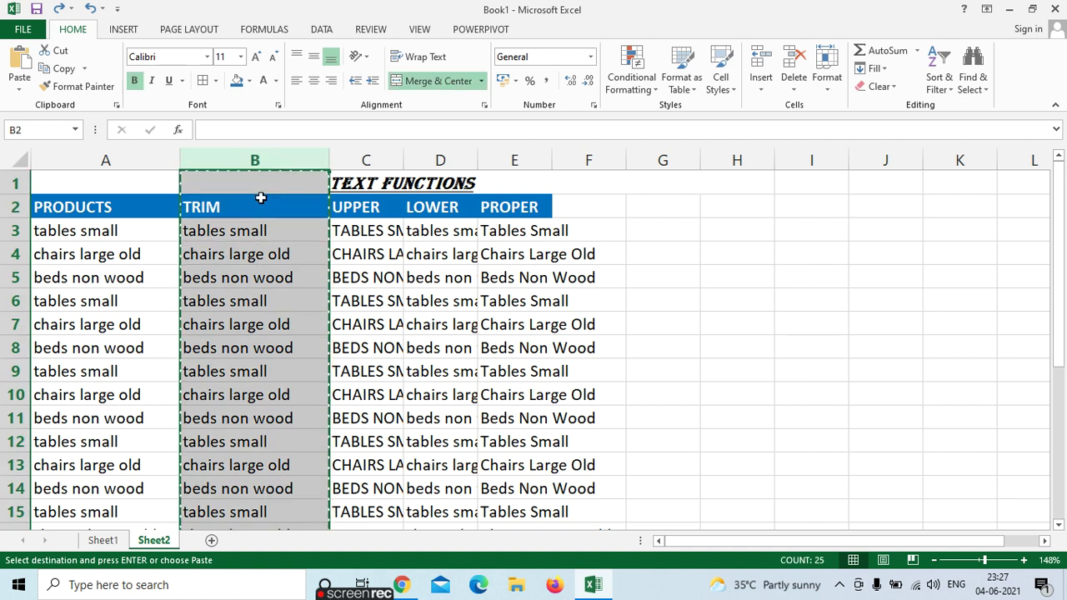
left_click(19, 84)
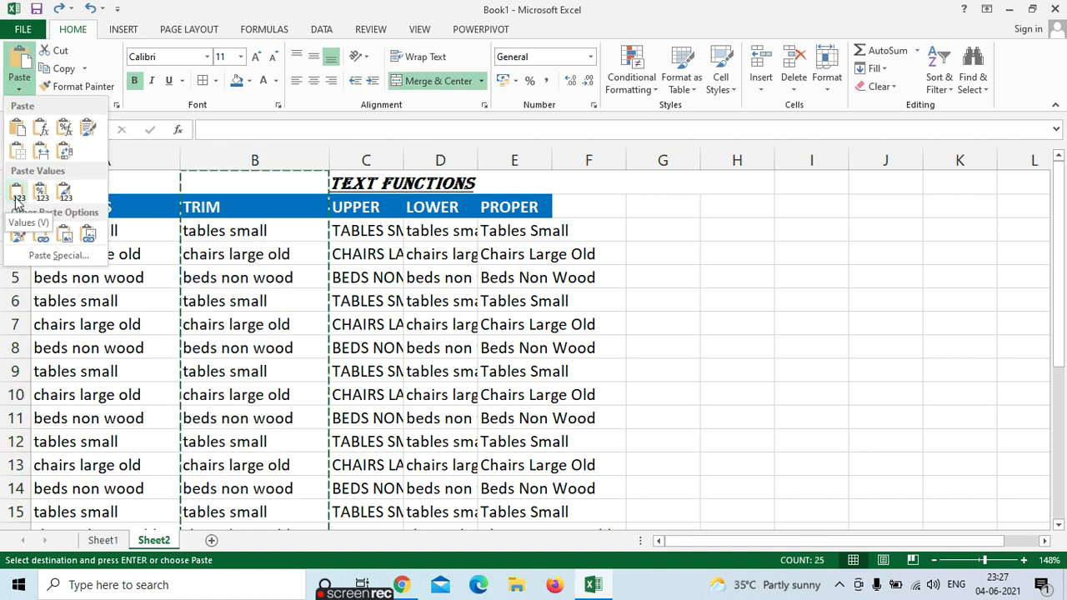
left_click(17, 201)
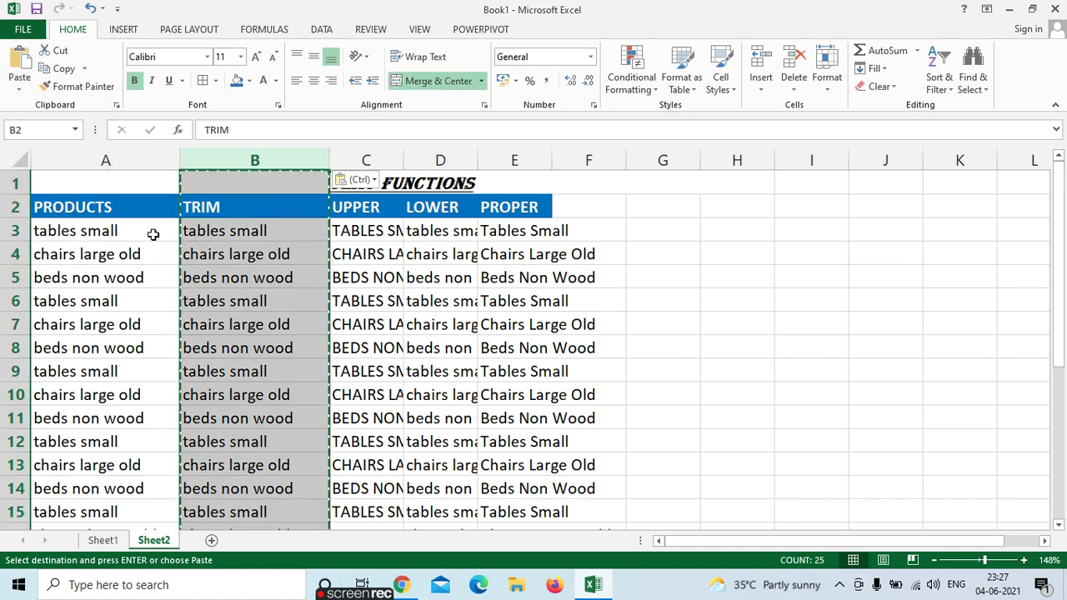
left_click(222, 236)
- Check down column B that the TRIM cells now hold plain text
left_click(239, 277)
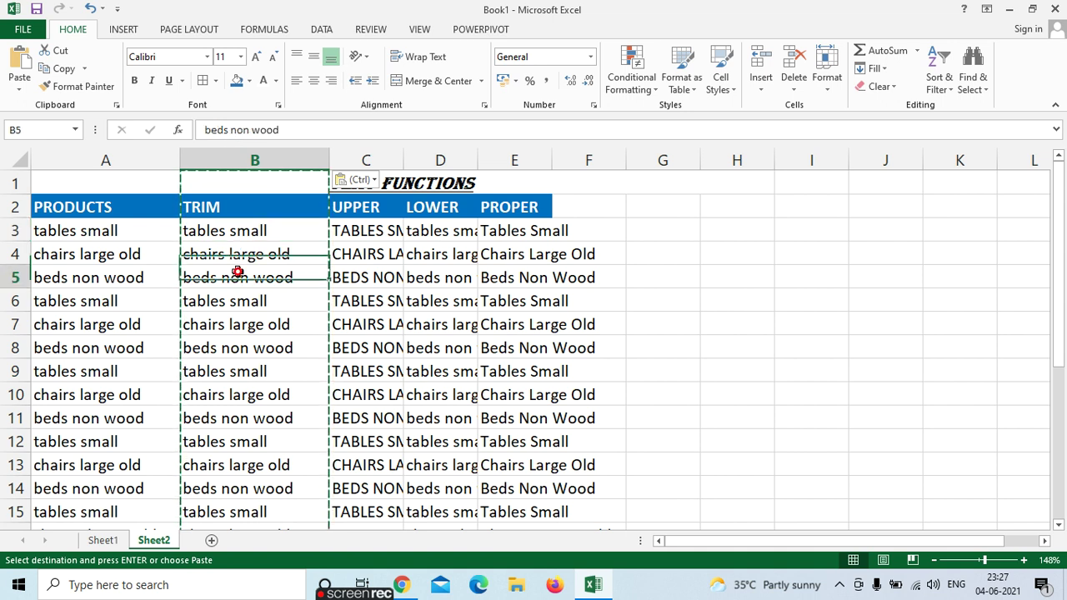
left_click(239, 300)
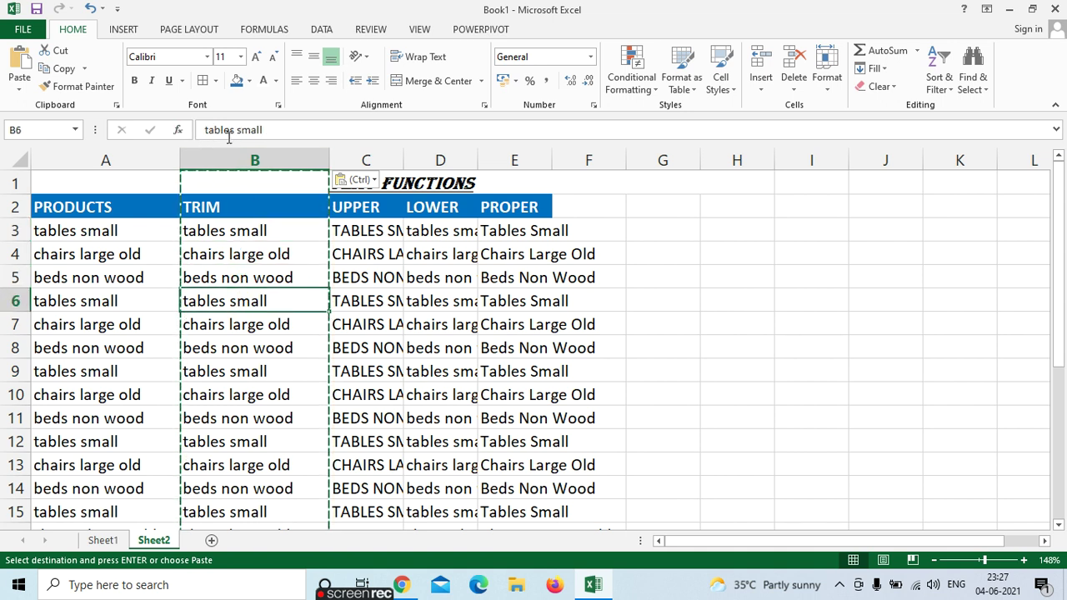
left_click(221, 346)
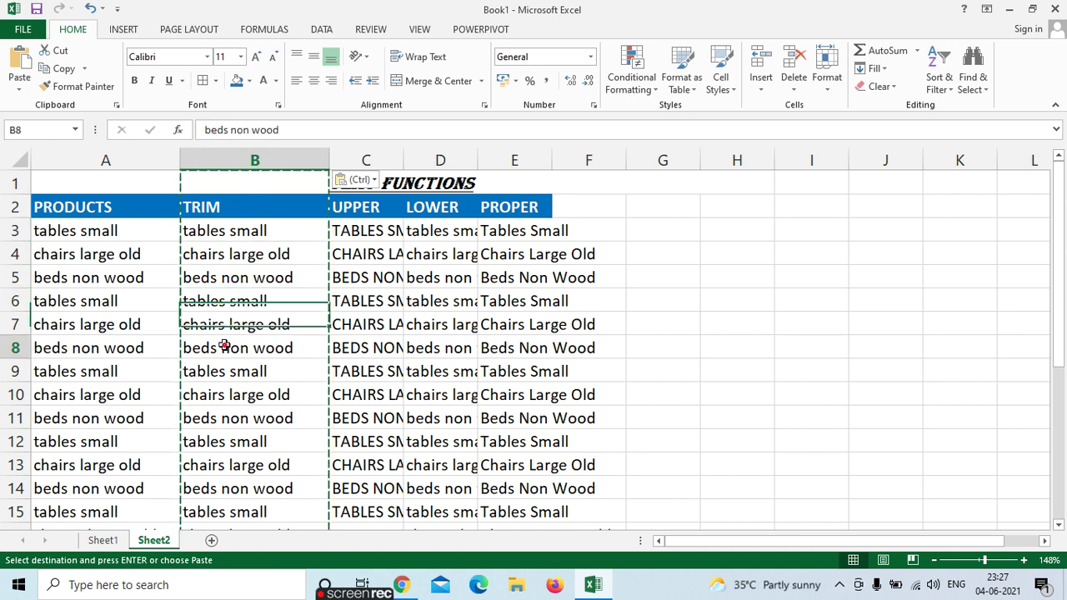
left_click(231, 371)
left_click(242, 417)
left_click(250, 442)
left_click(107, 262)
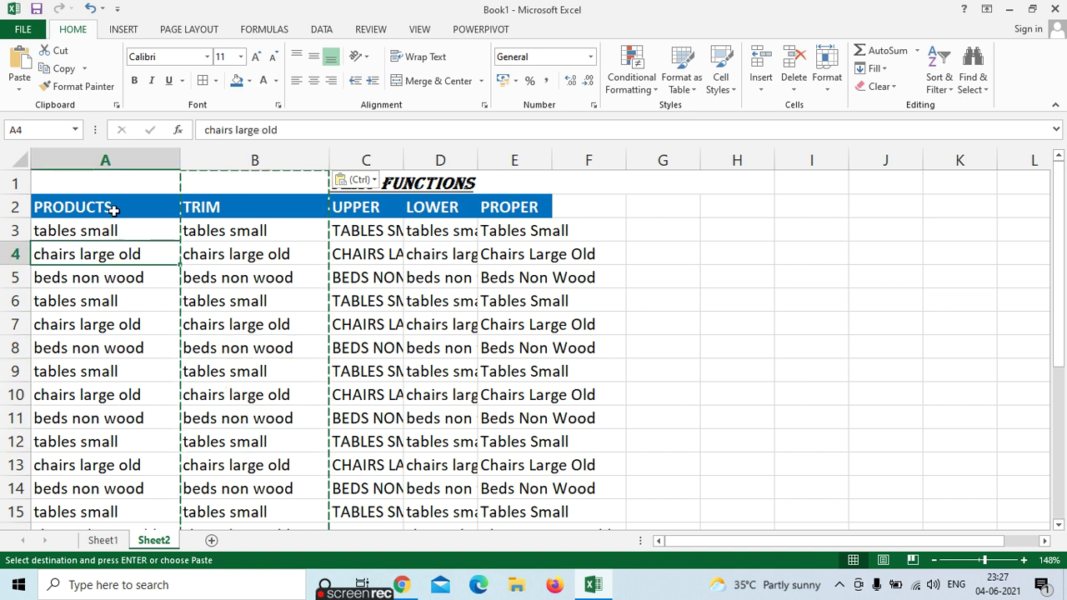
- Delete the PRODUCTS column A
left_click(112, 159)
right_click(124, 167)
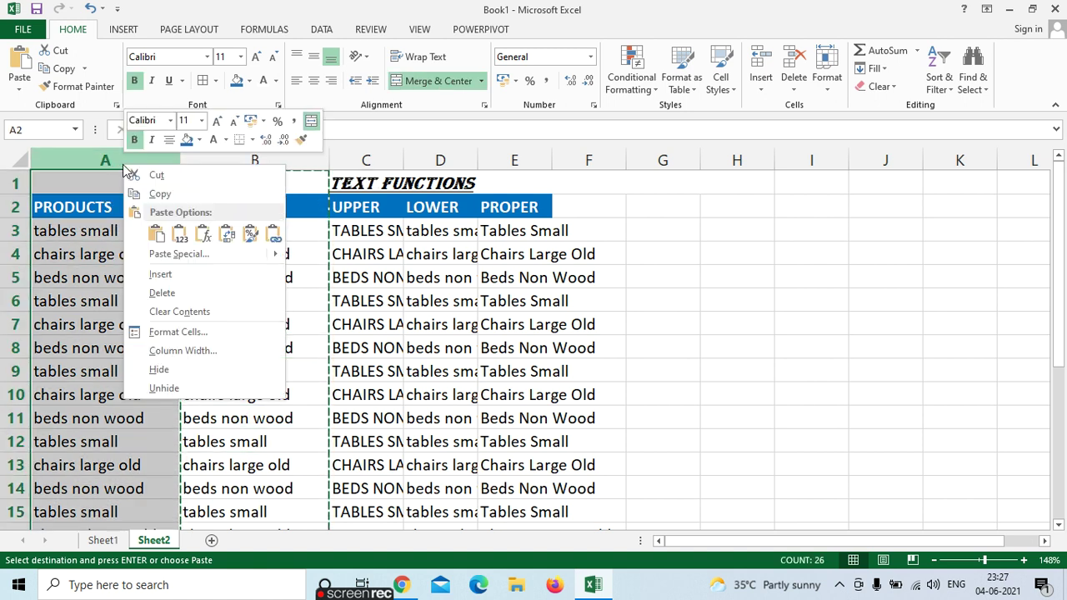
left_click(163, 292)
left_click(119, 231)
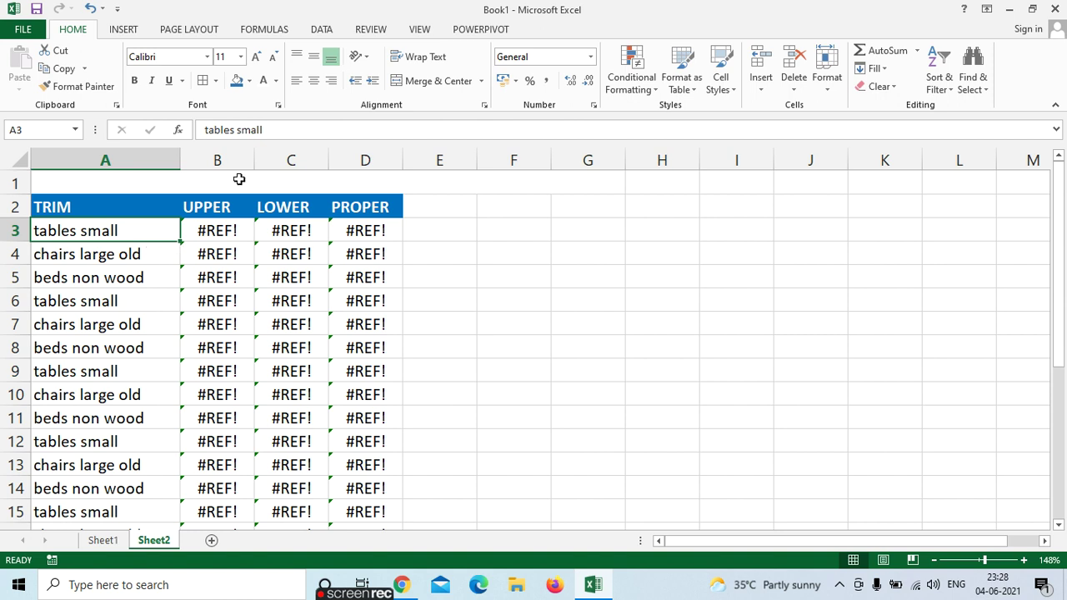
- Inspect the #REF! errors in the UPPER, LOWER and PROPER formulas and view the error explanation
left_click(210, 237)
left_click(267, 232)
left_click(351, 233)
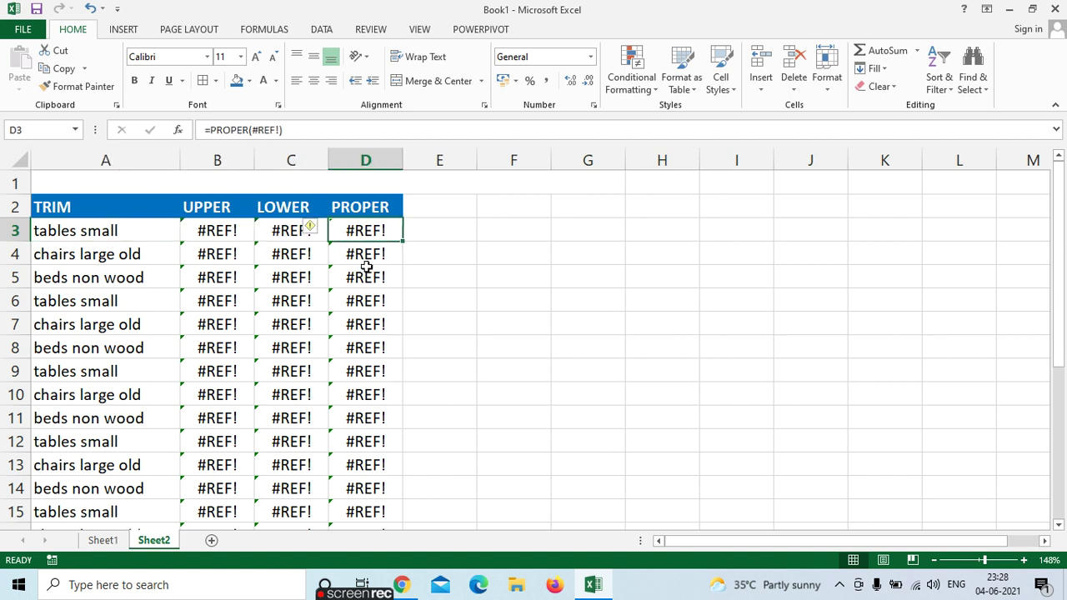
left_click(365, 275)
left_click(284, 300)
left_click(237, 296)
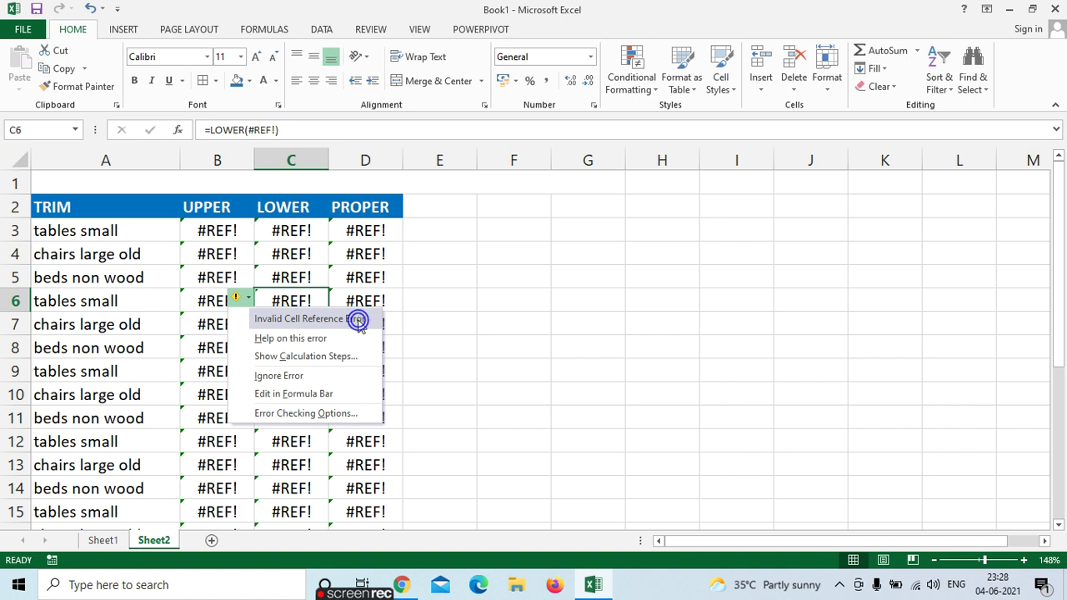
left_click(479, 300)
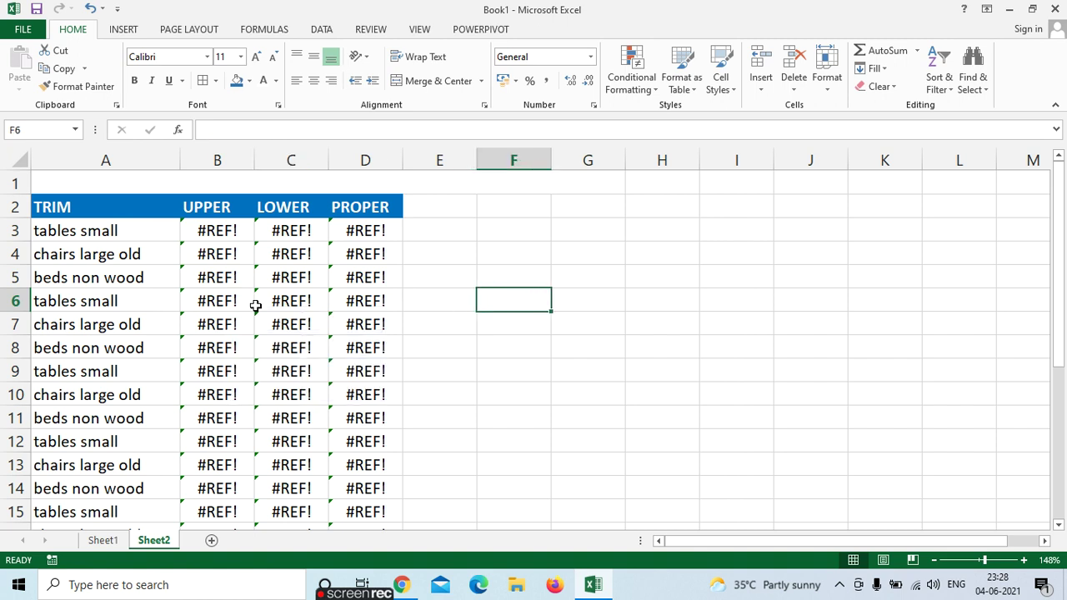
- Undo the deletion to restore PRODUCTS, then widen columns C, D and E
key("ctrl+z")
left_click(459, 231)
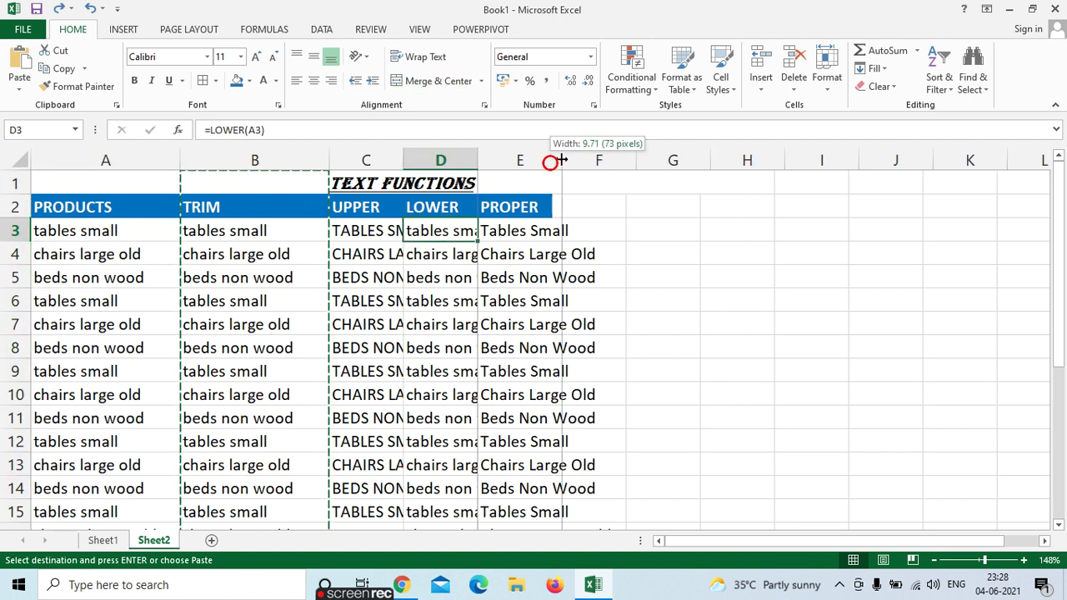
left_click_drag(550, 162, 581, 161)
left_click_drag(479, 160, 506, 158)
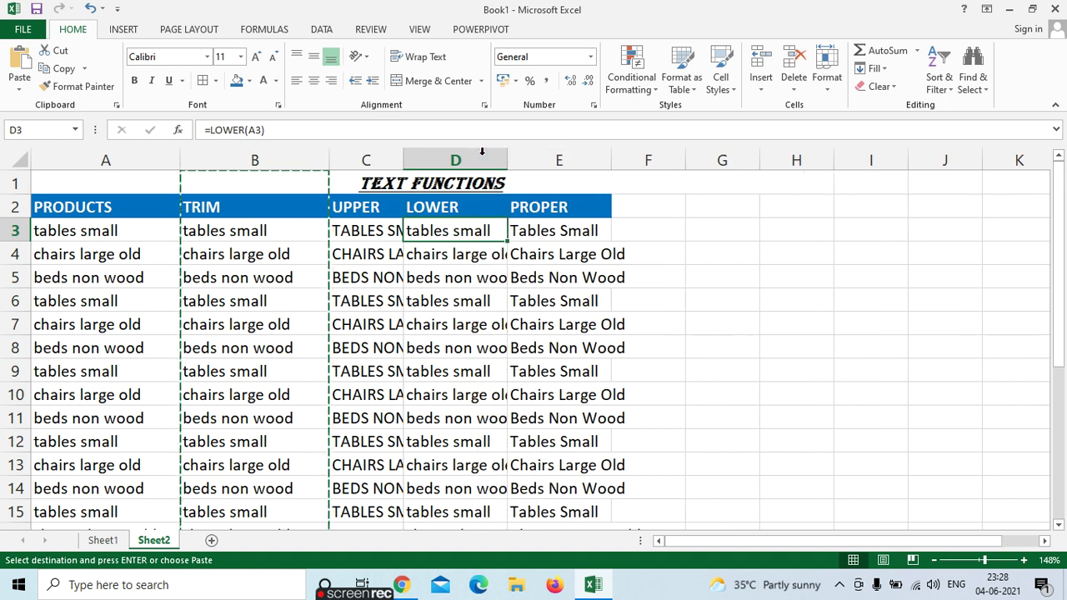
left_click_drag(404, 160, 458, 160)
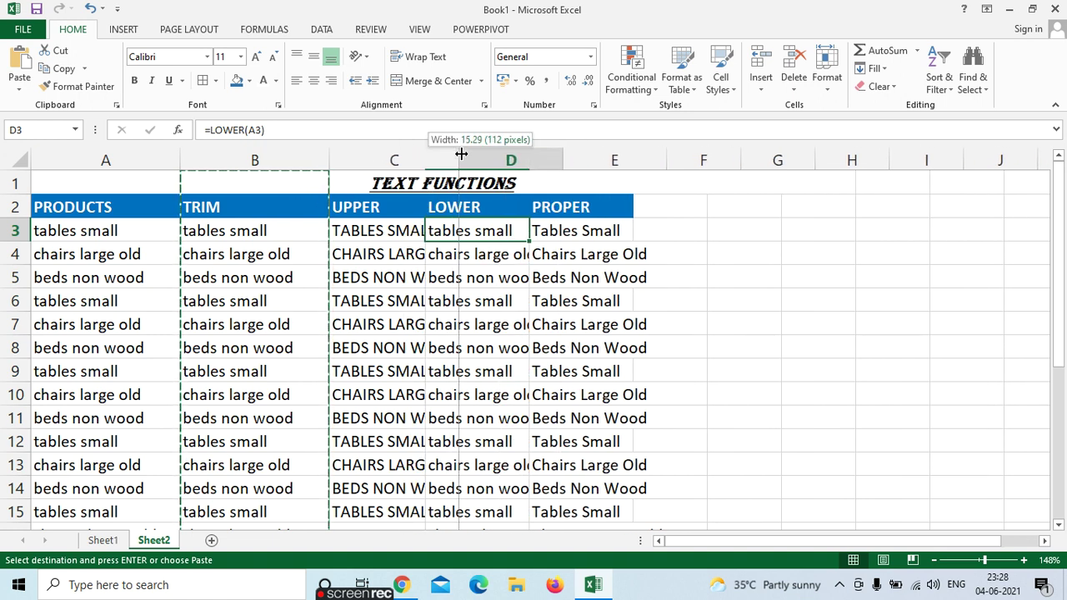
left_click_drag(562, 154, 587, 154)
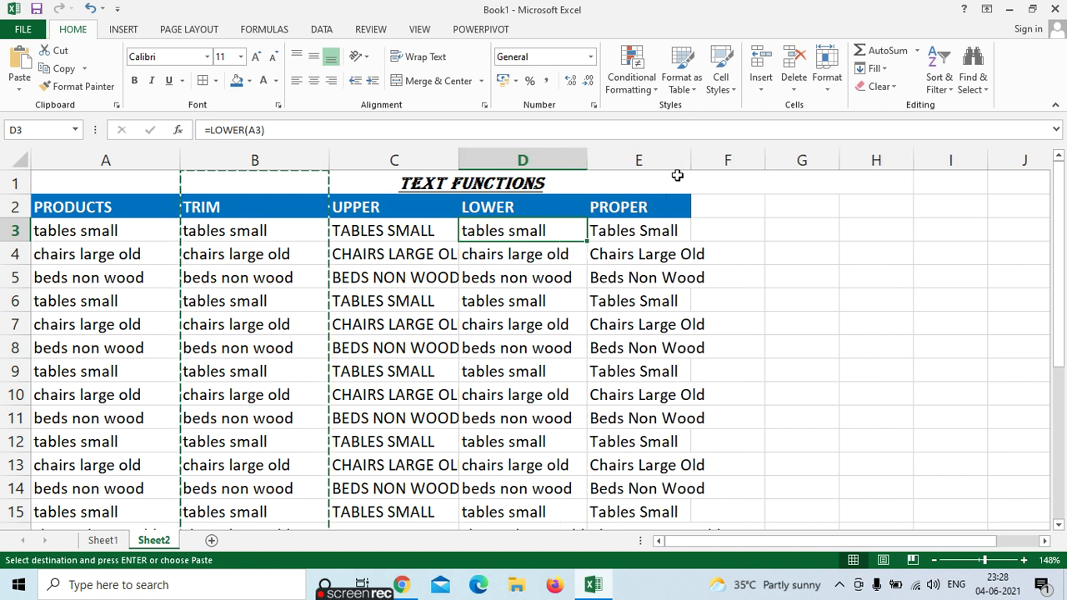
- Paste the UPPER, LOWER and PROPER results in C3:E26 back as plain values
left_click_drag(382, 237, 667, 542)
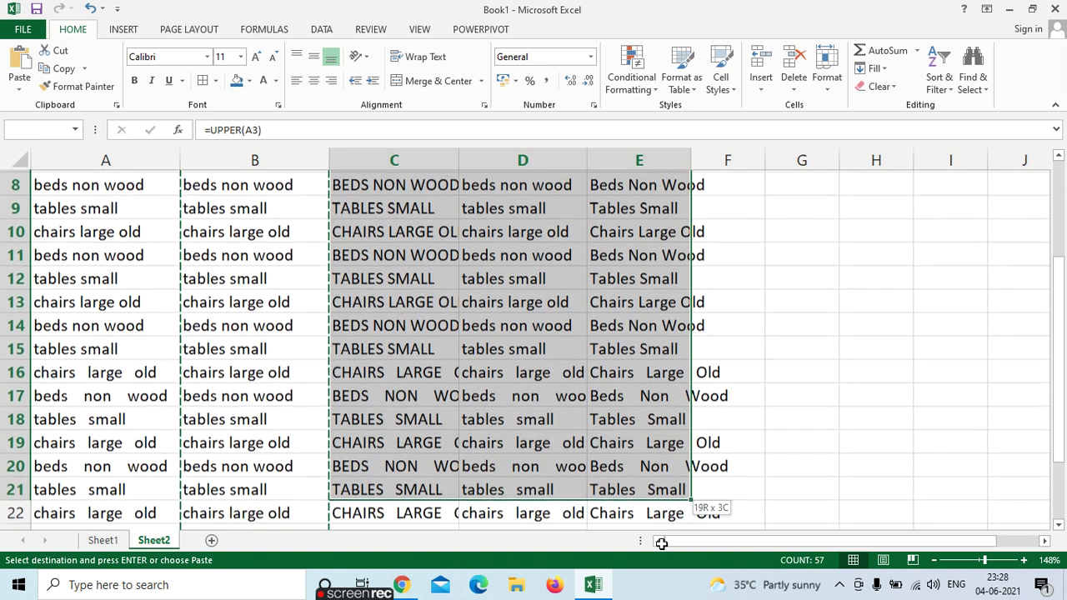
left_click_drag(667, 542, 645, 493)
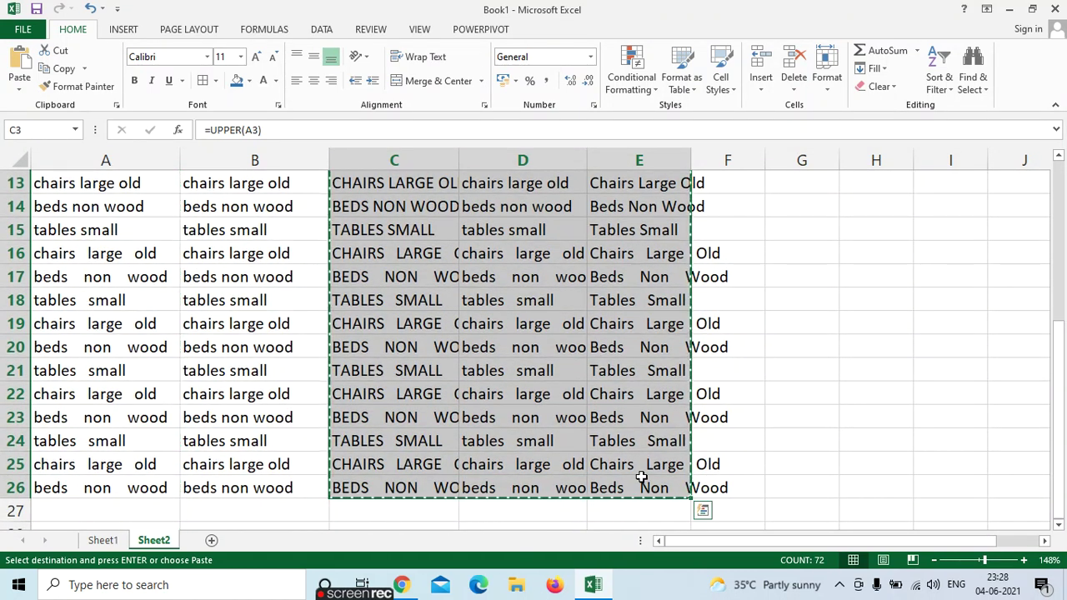
left_click(12, 87)
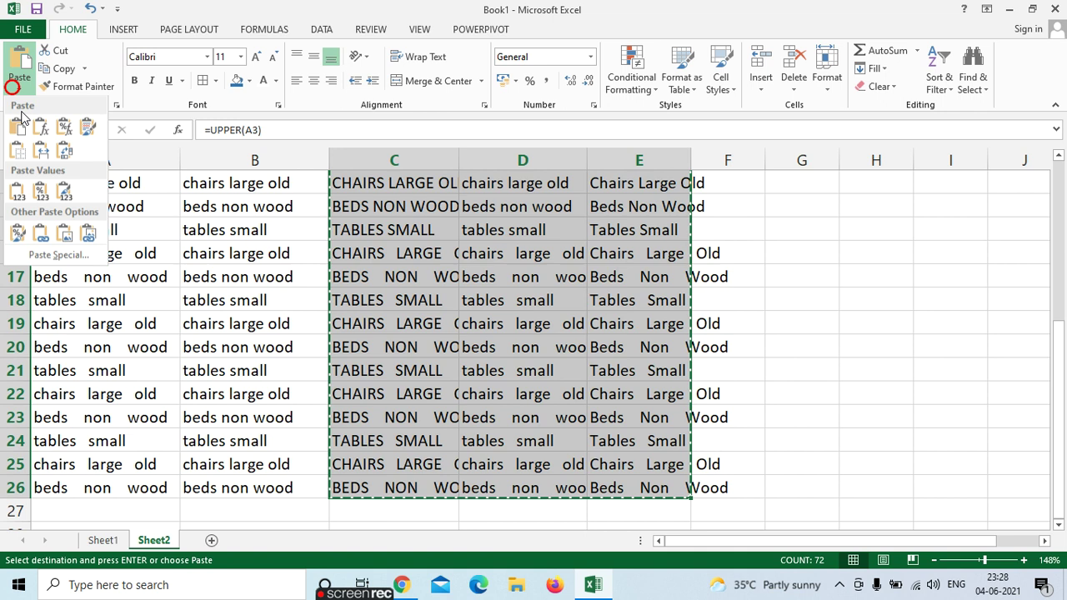
left_click(17, 191)
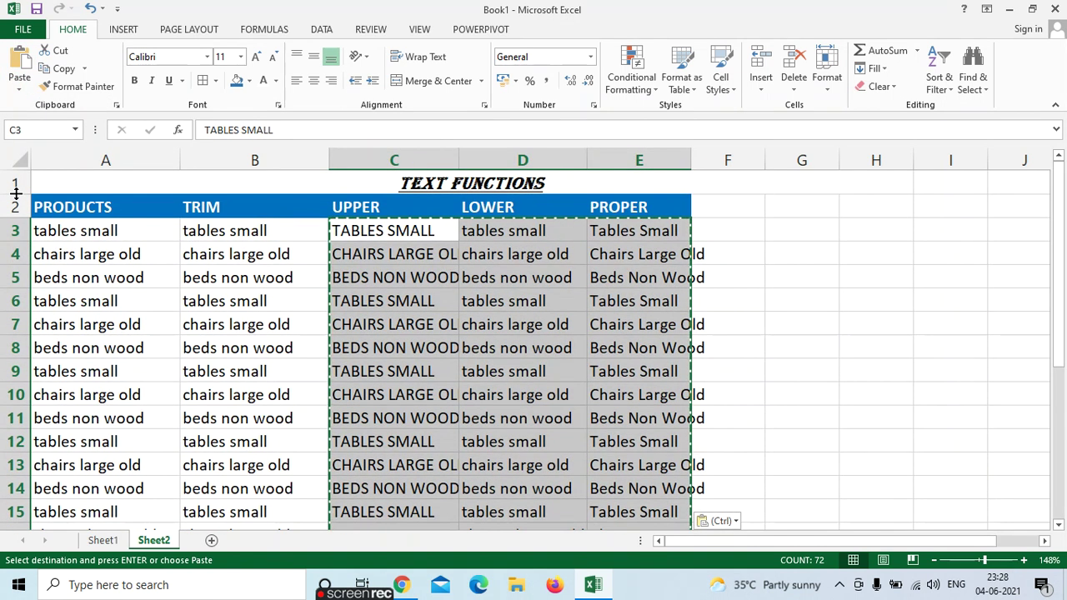
left_click(501, 252)
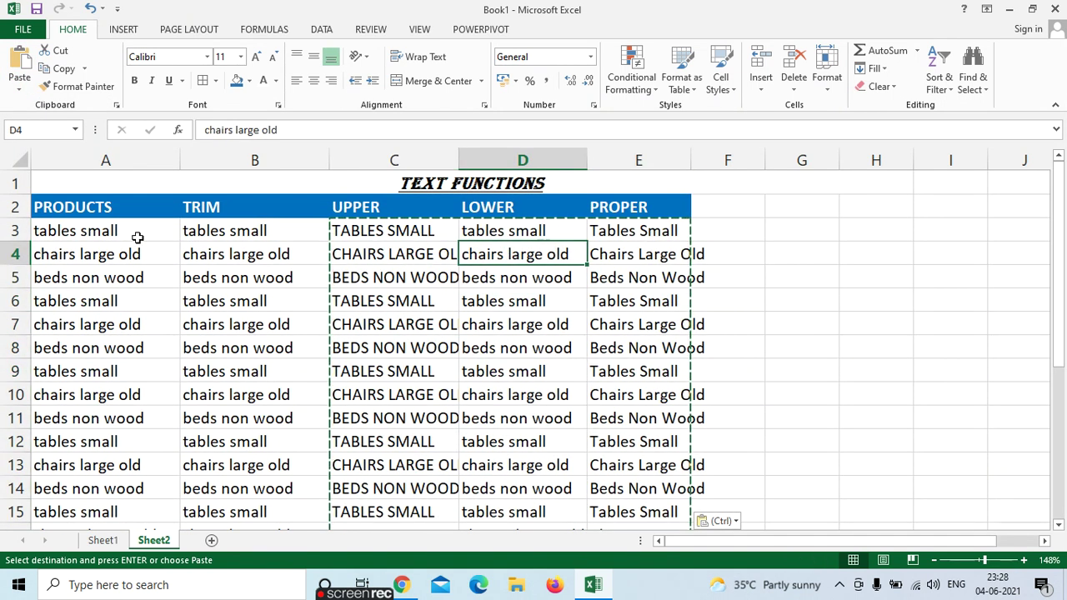
- Delete the PRODUCTS column and widen the UPPER and LOWER columns to fit their text
left_click(96, 205)
left_click(125, 160)
right_click(131, 165)
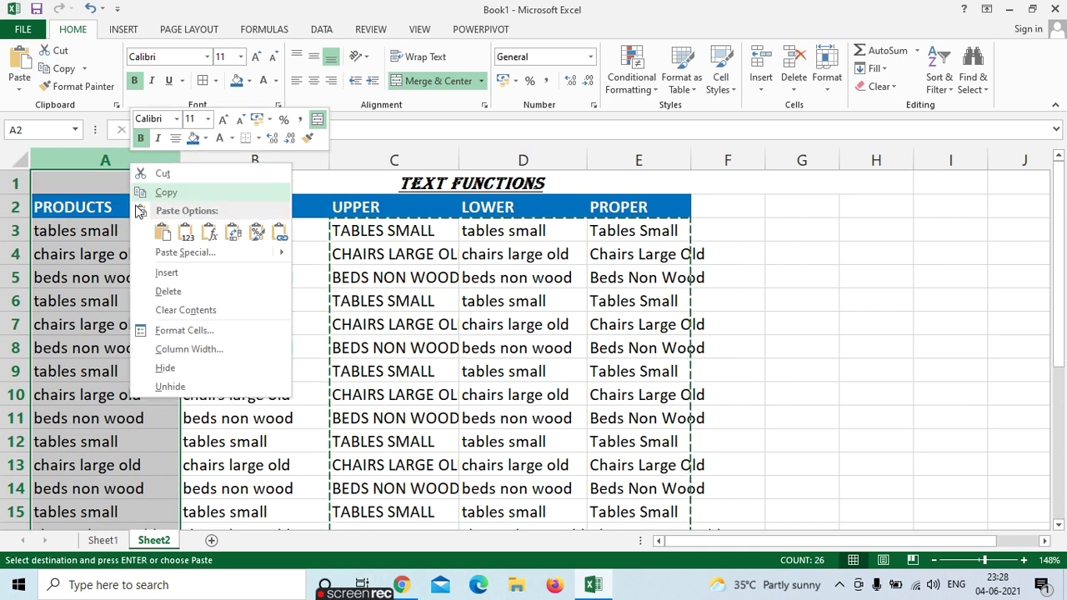
left_click(167, 291)
left_click(362, 276)
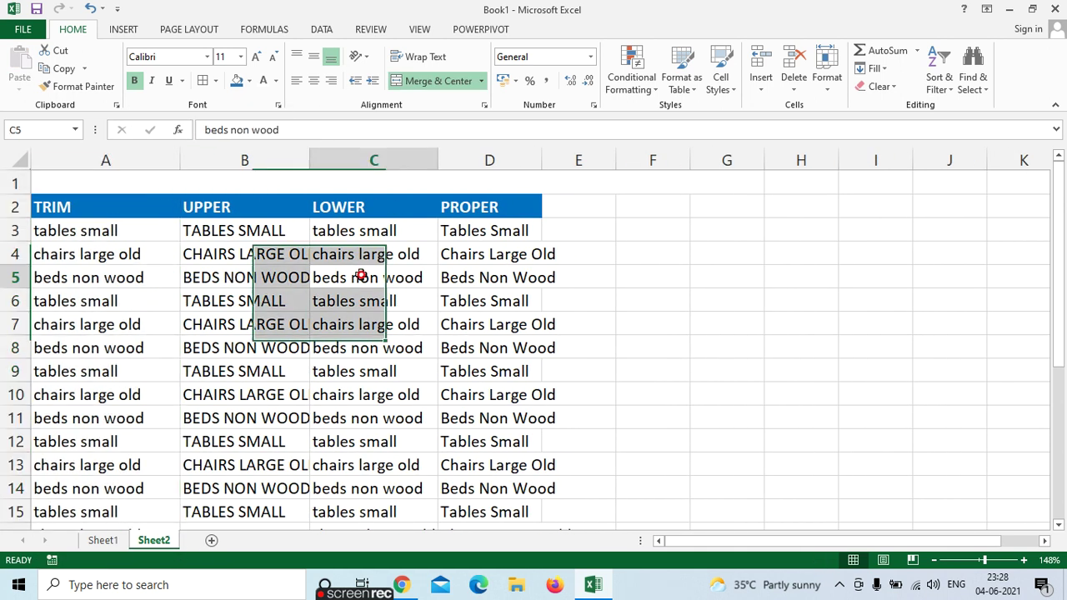
double_click(310, 159)
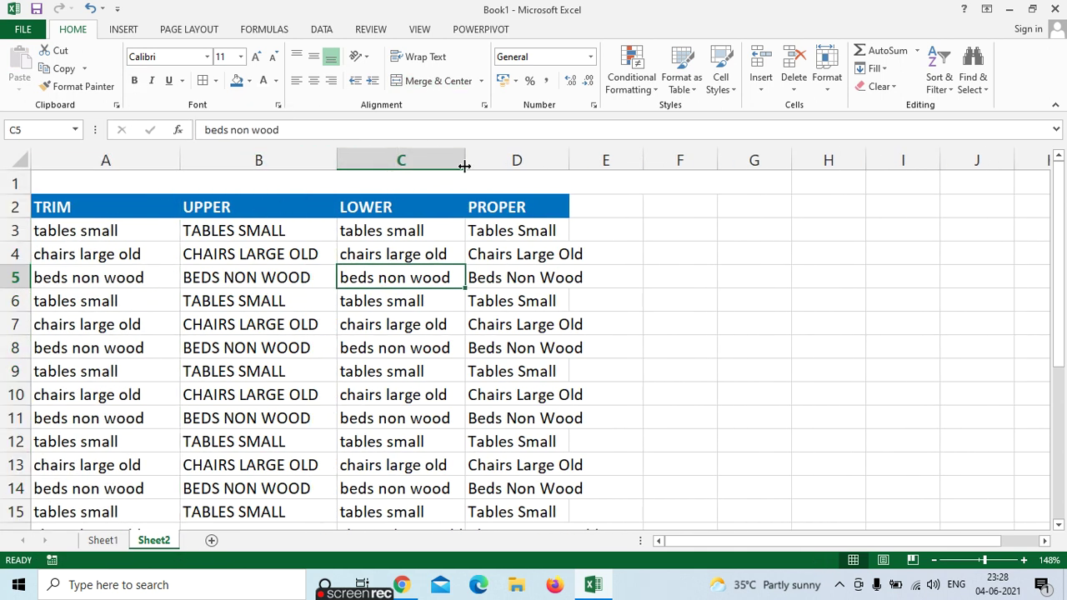
left_click_drag(465, 160, 486, 159)
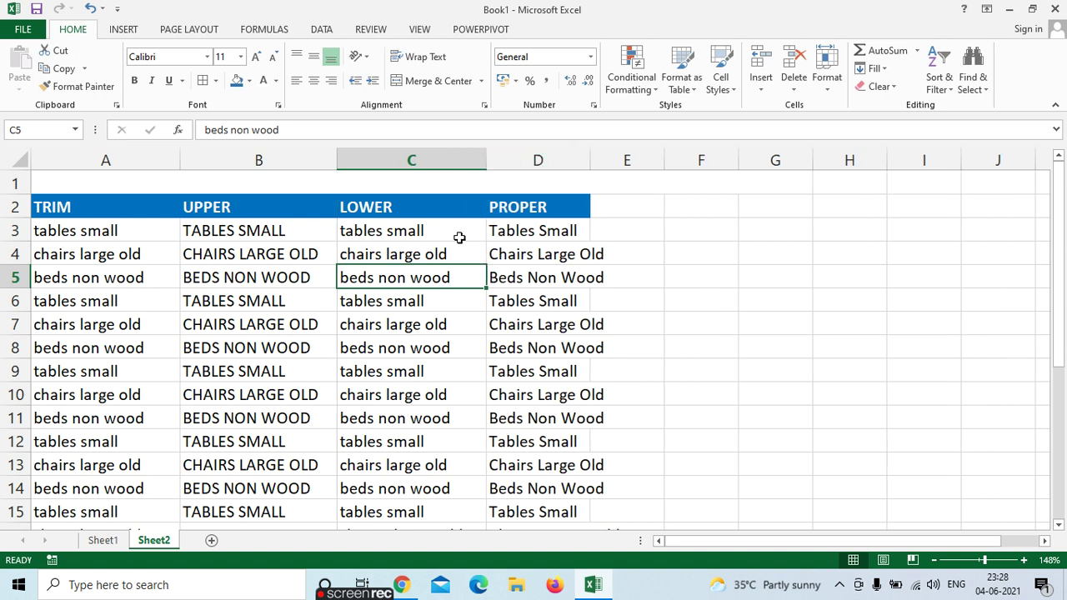
- Enter the title TEXT FUNCTIONS in the merged row-1 cell
left_click(447, 184)
type("TE")
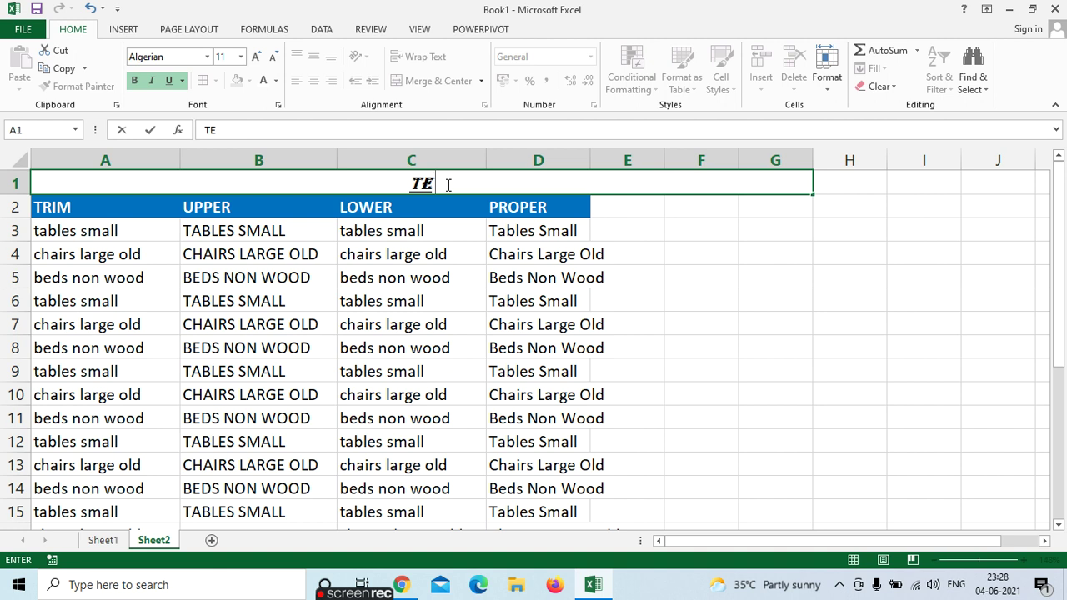
type("XT FU")
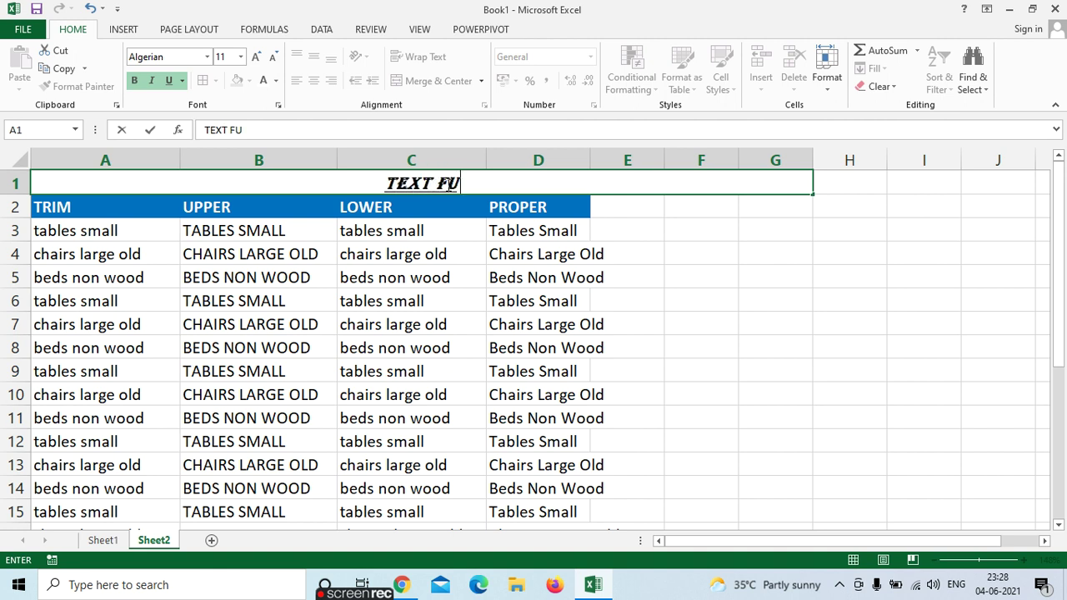
type("NCTIONS")
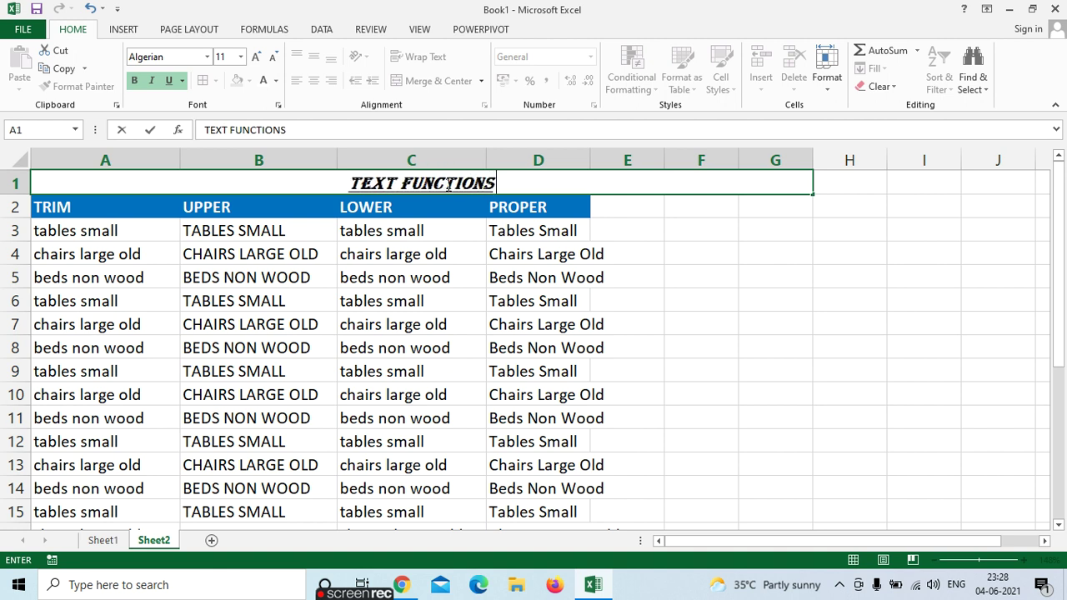
left_click(567, 302)
left_click(629, 224)
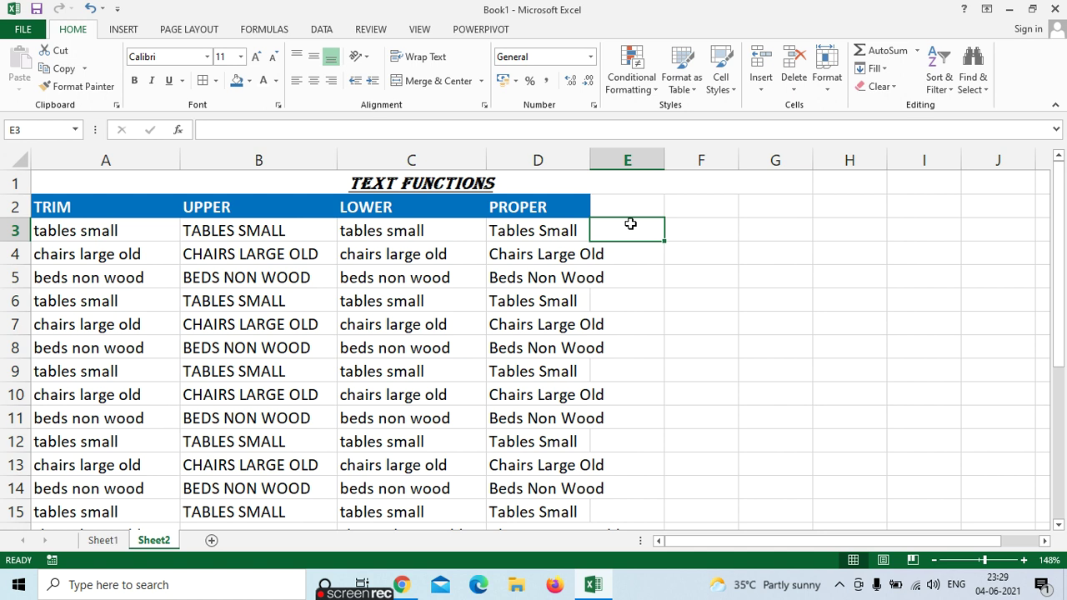
- Add the header CONCATENATE in E2 and widen column E to show it
key("Up")
type("CONC")
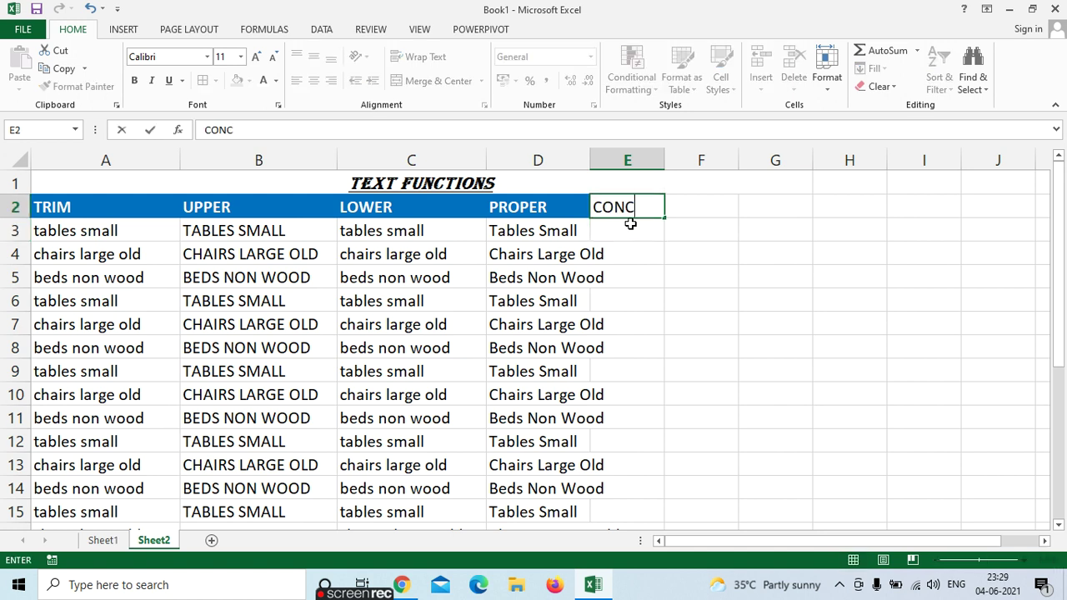
type("ATE")
type("NATE")
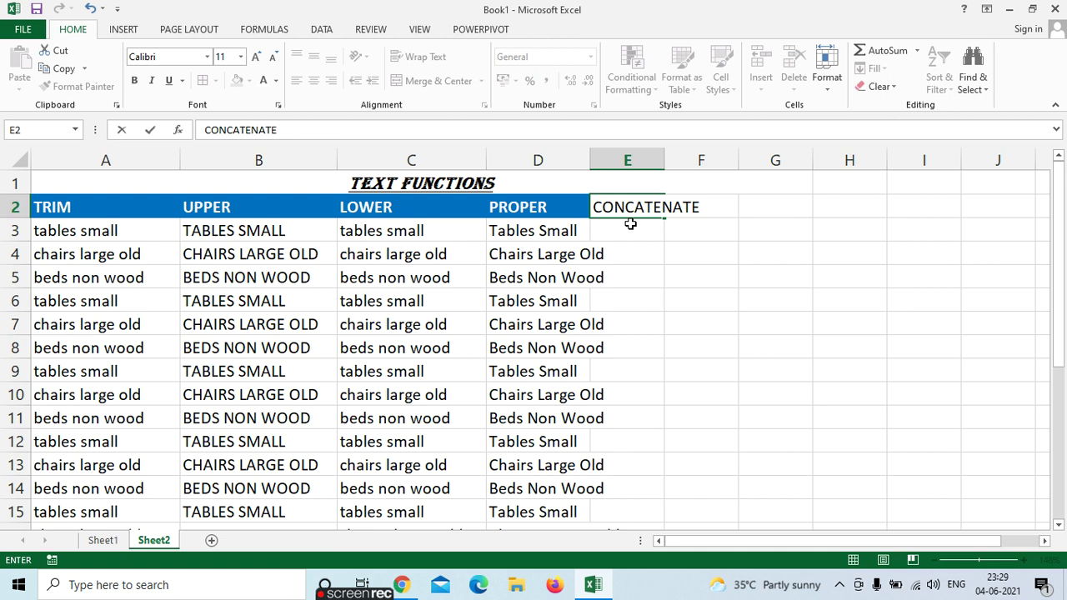
left_click(635, 260)
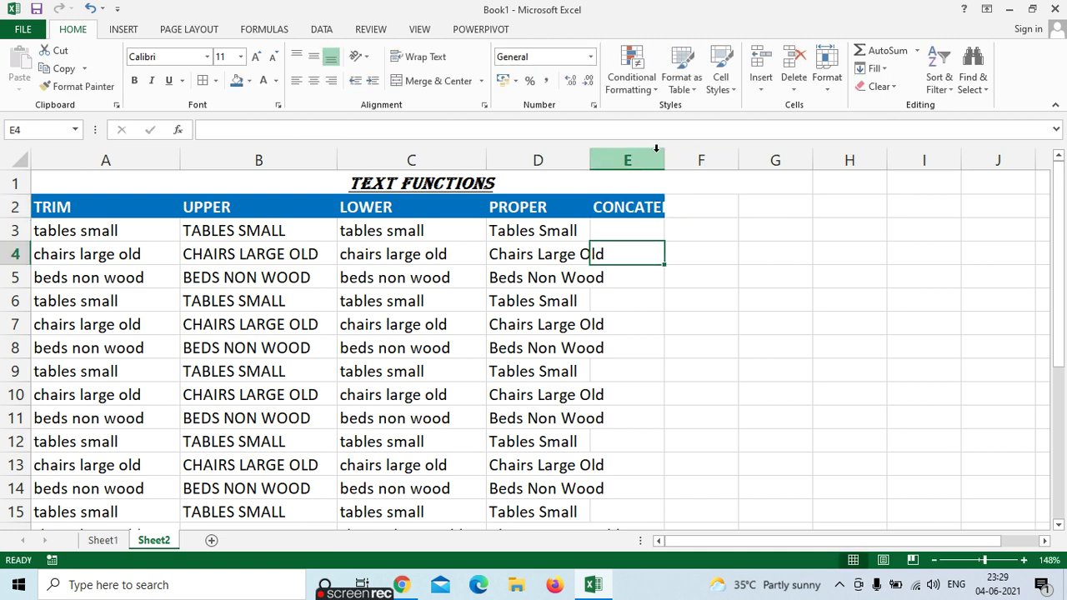
left_click_drag(665, 159, 726, 159)
- Enter =CONCATENATE(A3,B3) in E3 to join A3 and B3
left_click(638, 230)
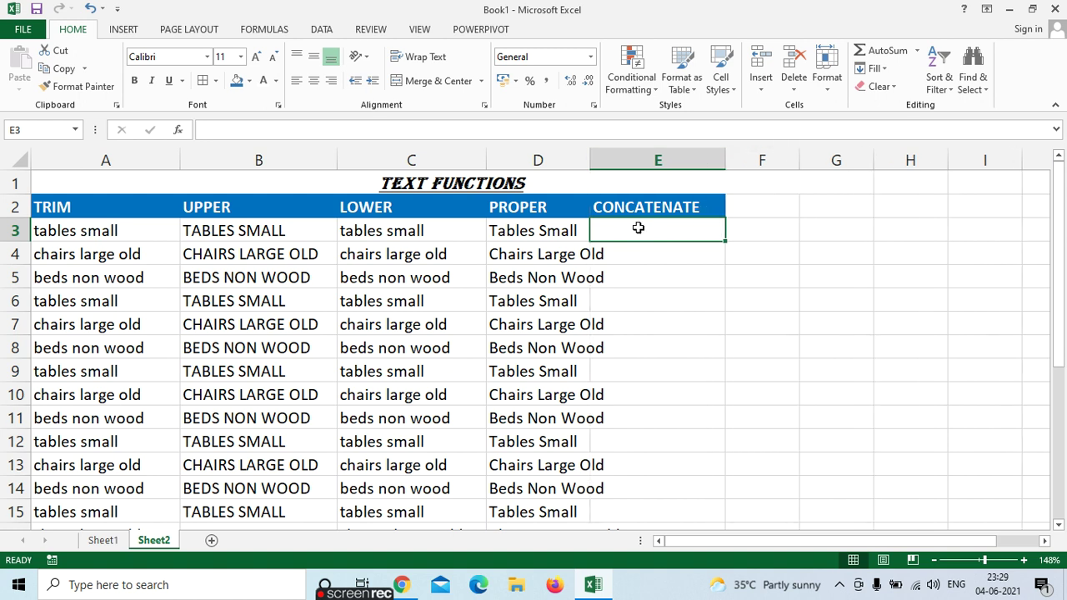
type("=C")
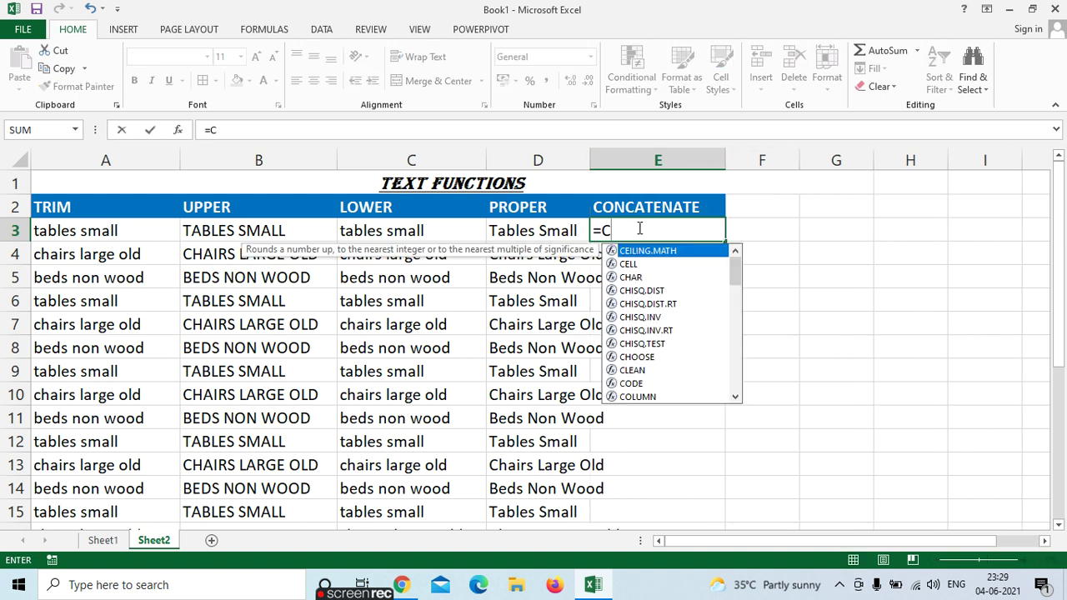
type("ON")
key("Tab")
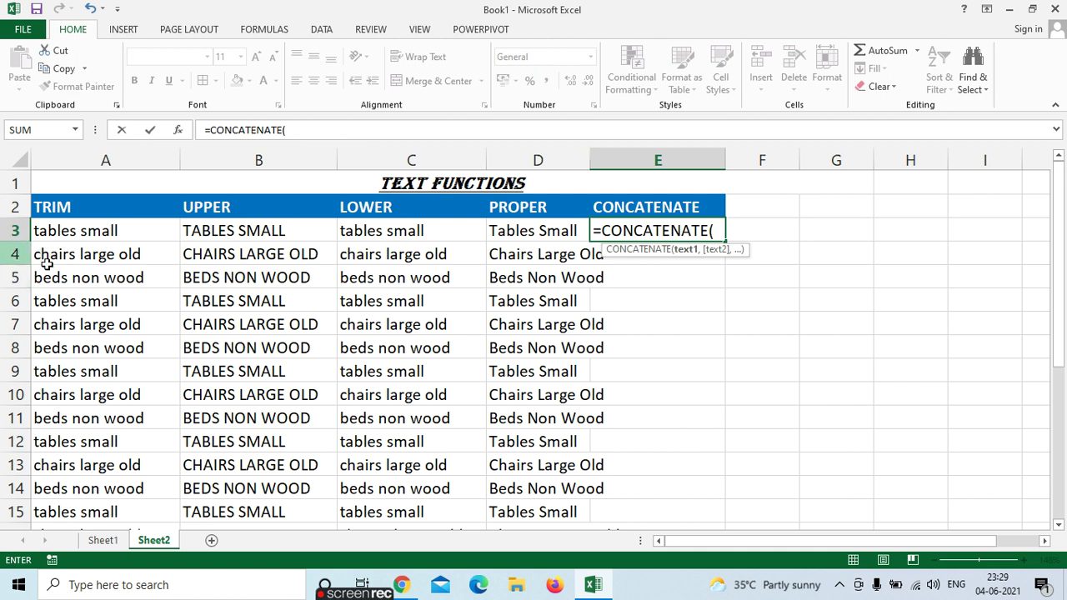
left_click(111, 232)
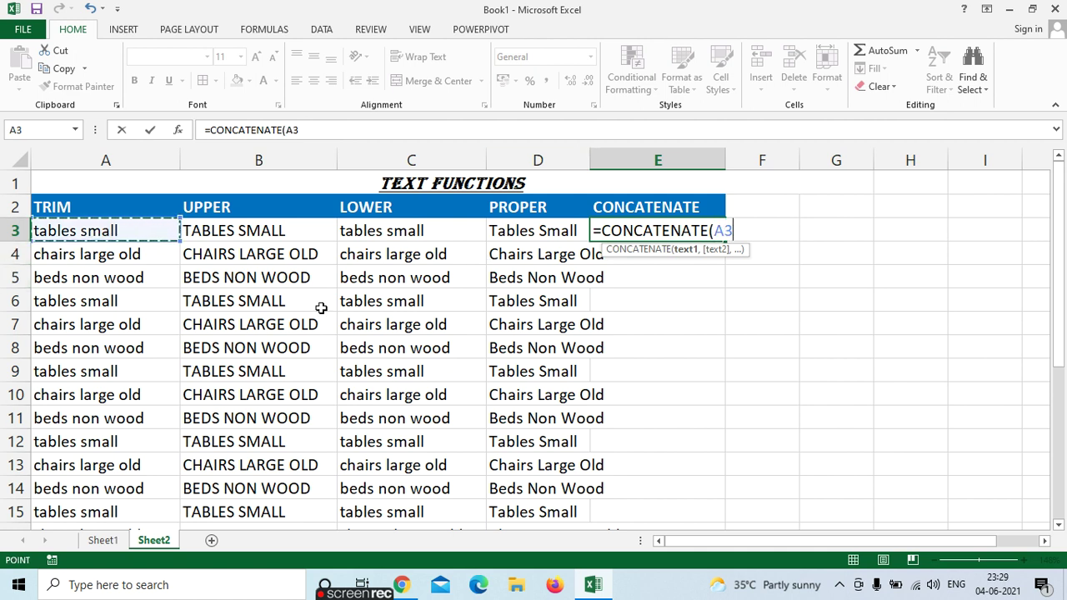
type(",")
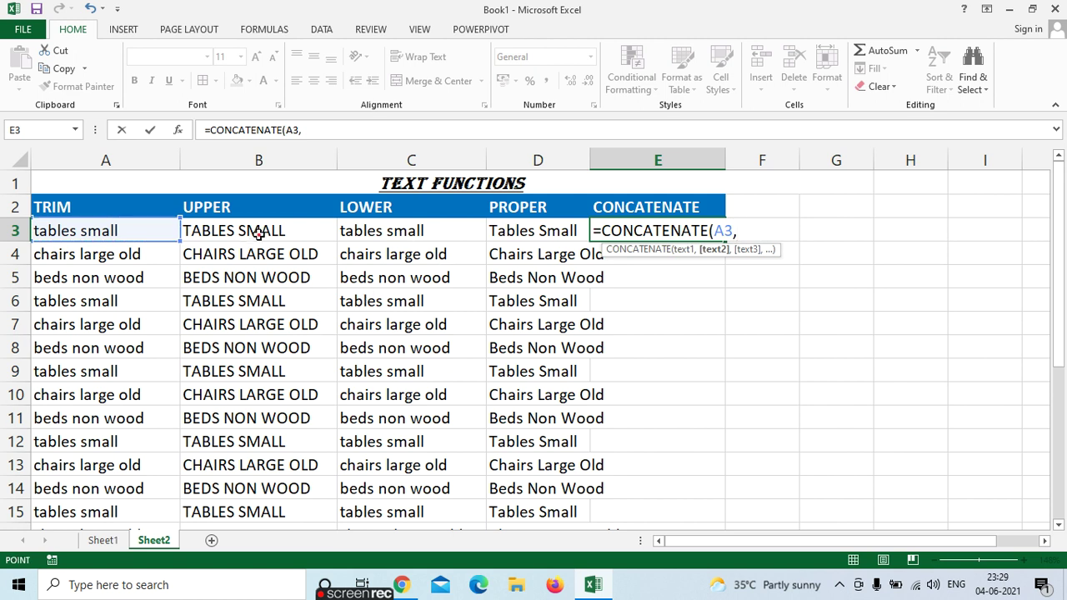
left_click(258, 234)
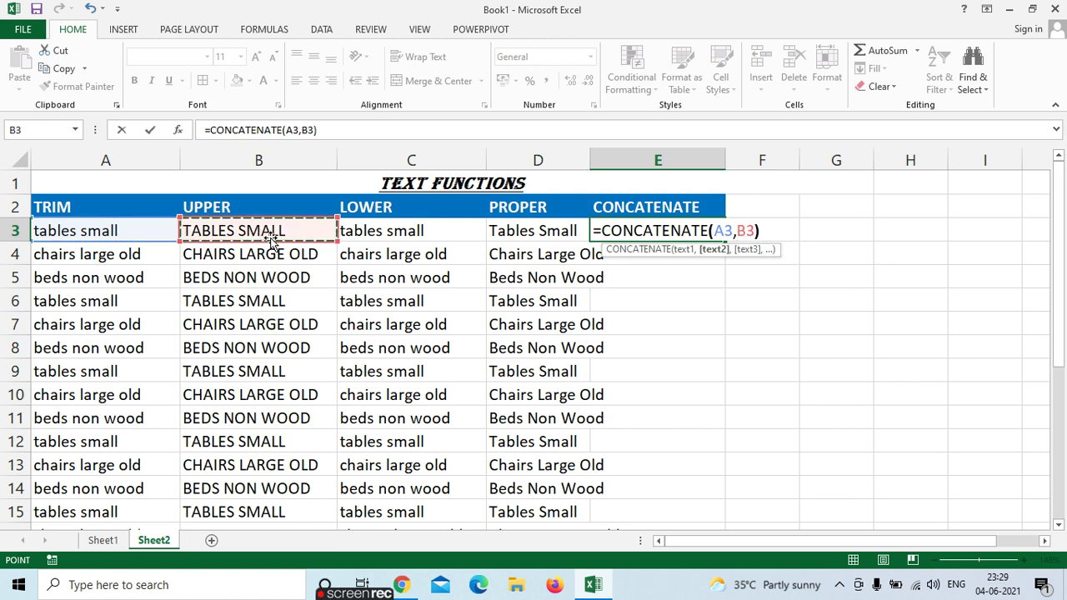
key("Return")
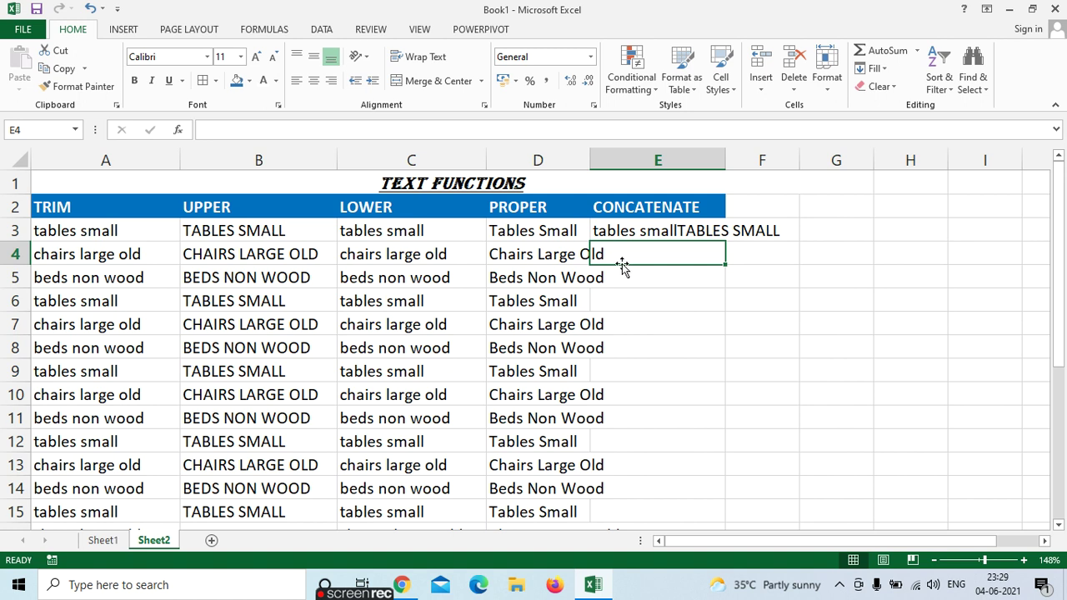
- Clear E3 and enter sample words CHAIRS in H9 and Large in I9
key("Up")
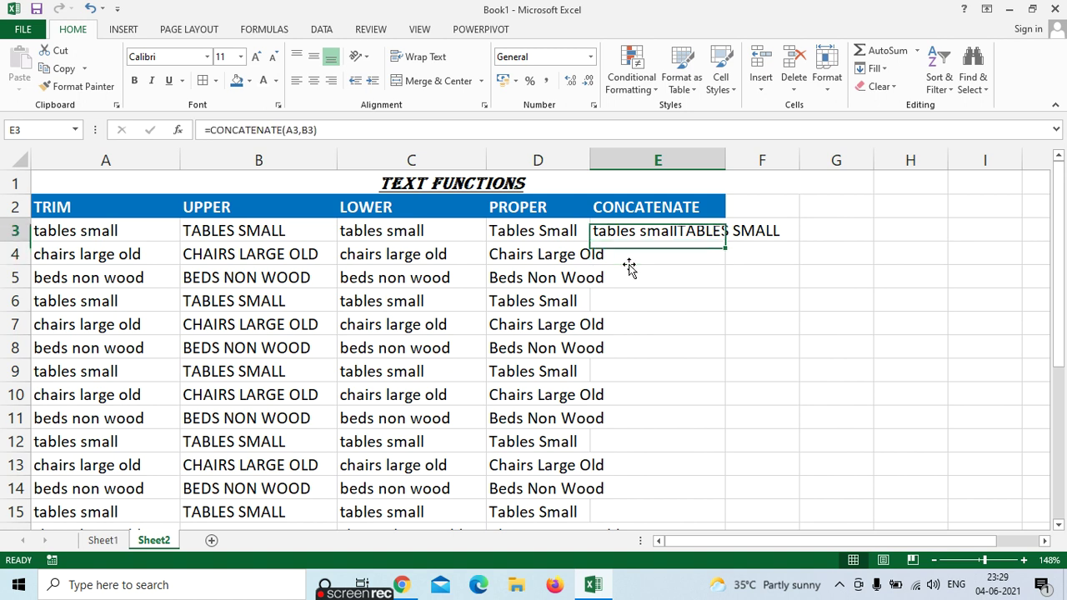
key("Delete")
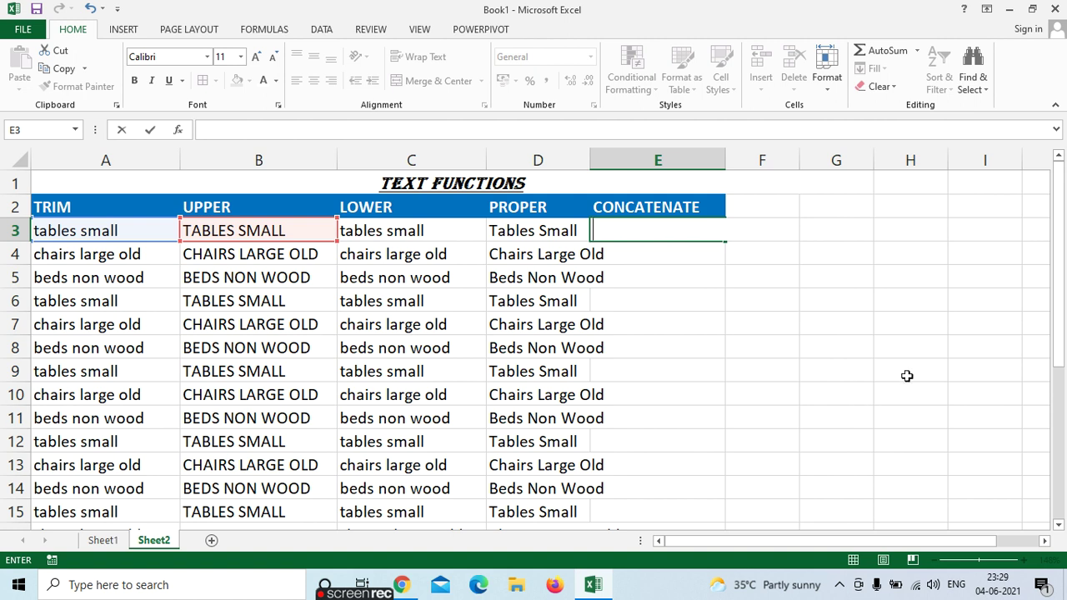
left_click(880, 376)
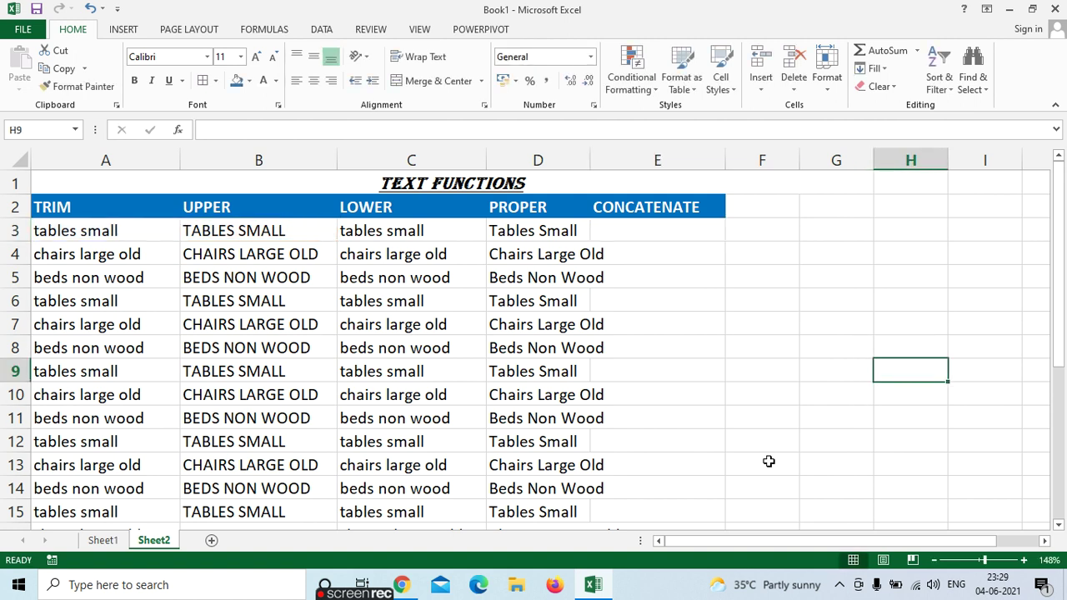
type("CHA")
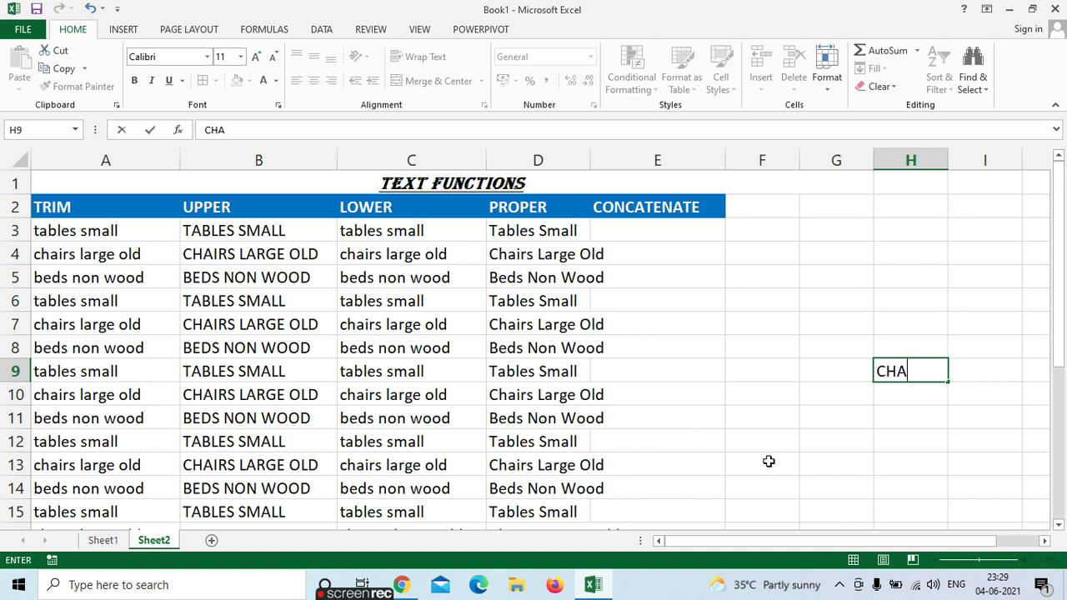
type("IRS")
key("Tab")
type("La")
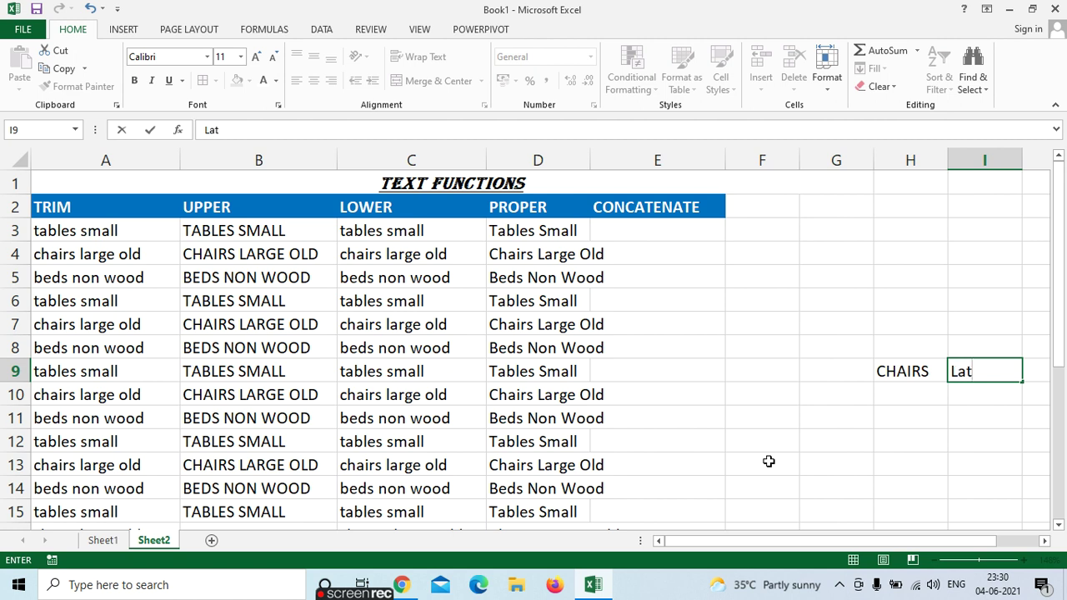
type("rde")
key("BackSpace")
key("BackSpace")
type("ge")
left_click(893, 416)
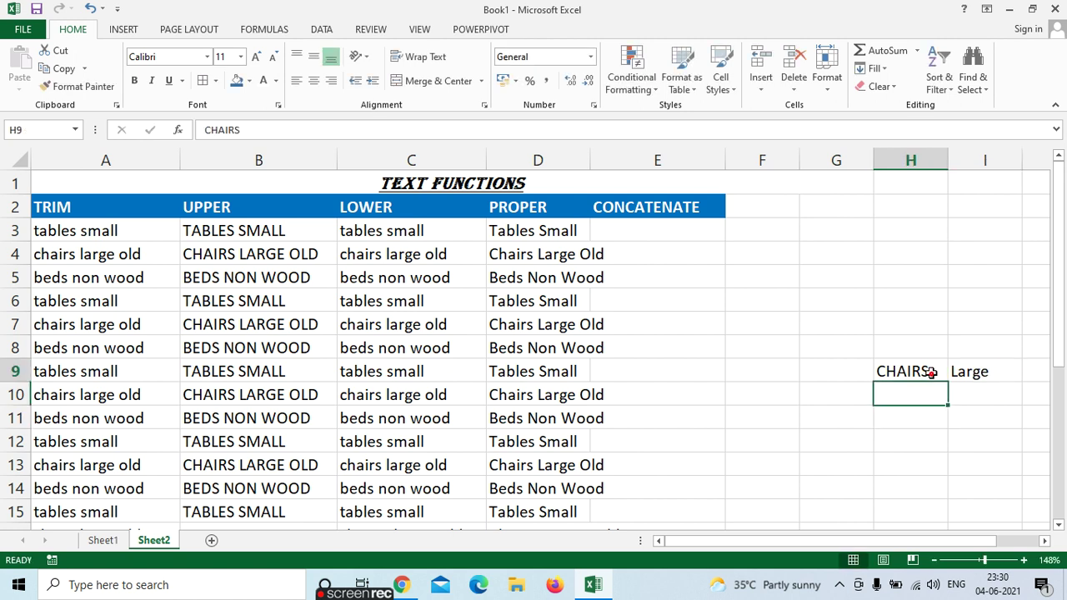
left_click_drag(922, 373, 974, 373)
left_click(829, 409)
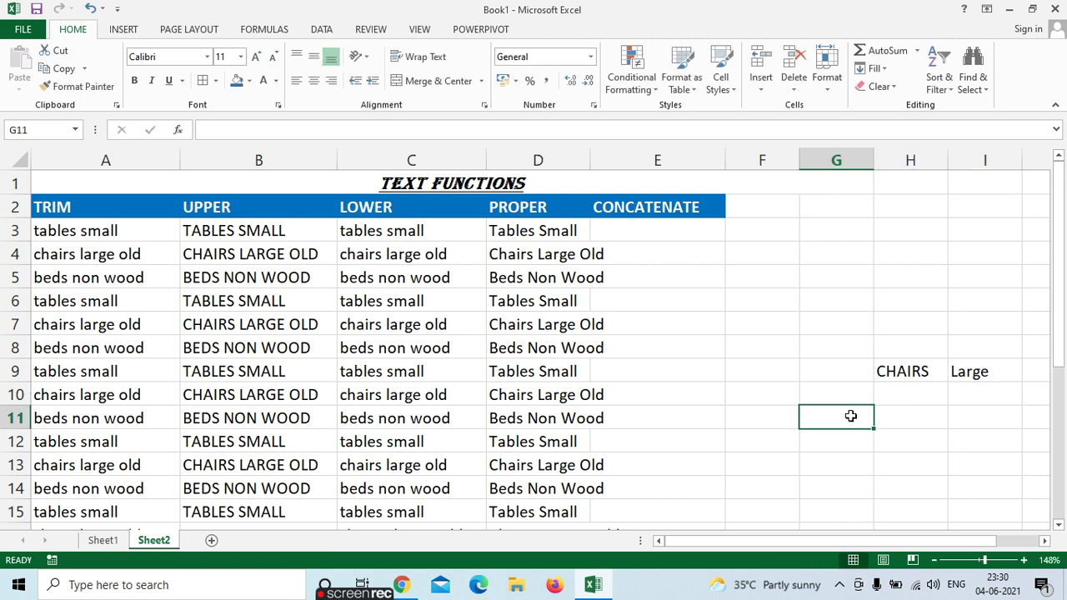
- Enter =CONCATENATE(H9,I9) in E3 so it shows CHAIRSLarge
left_click(653, 233)
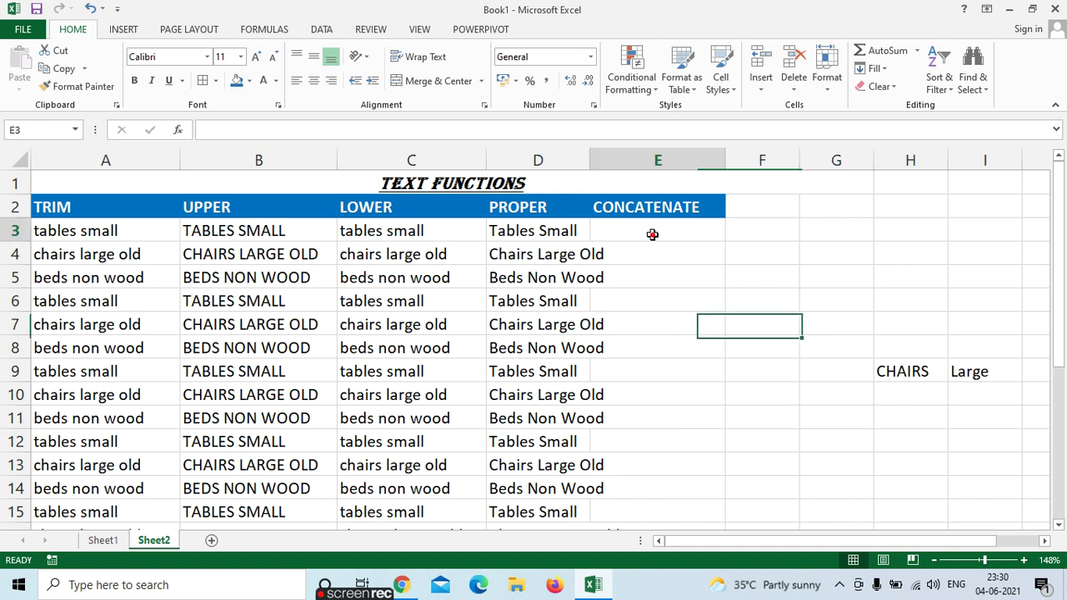
type("=c")
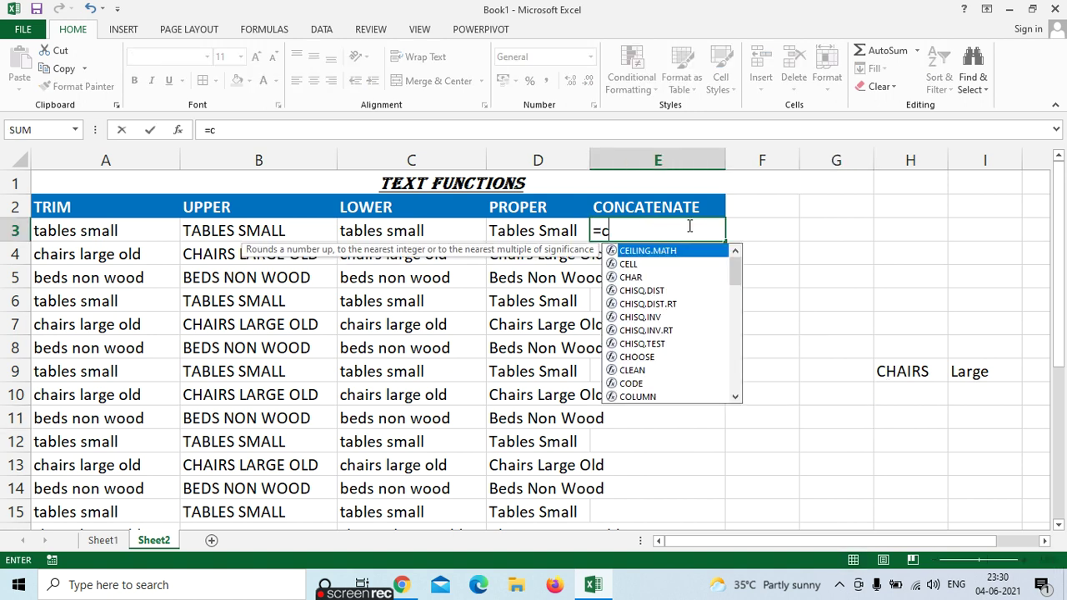
type("onc")
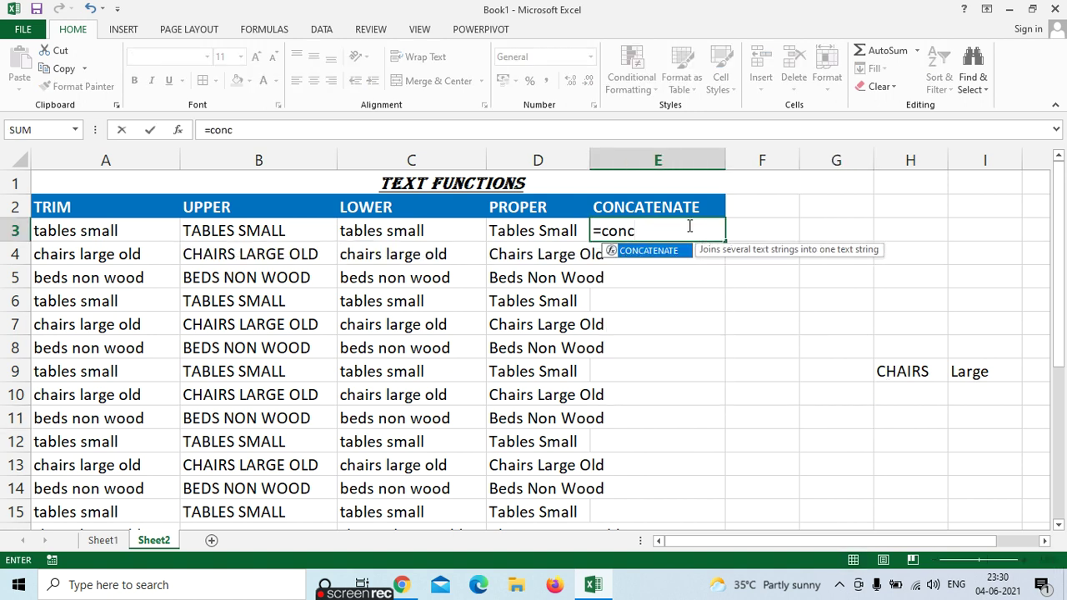
double_click(681, 258)
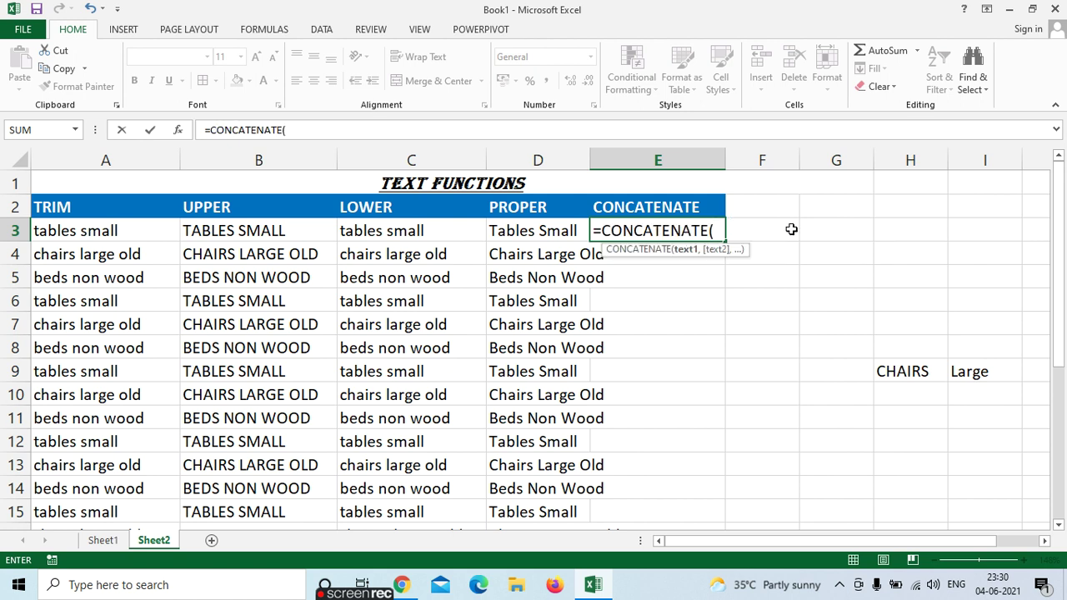
left_click(915, 372)
type(",")
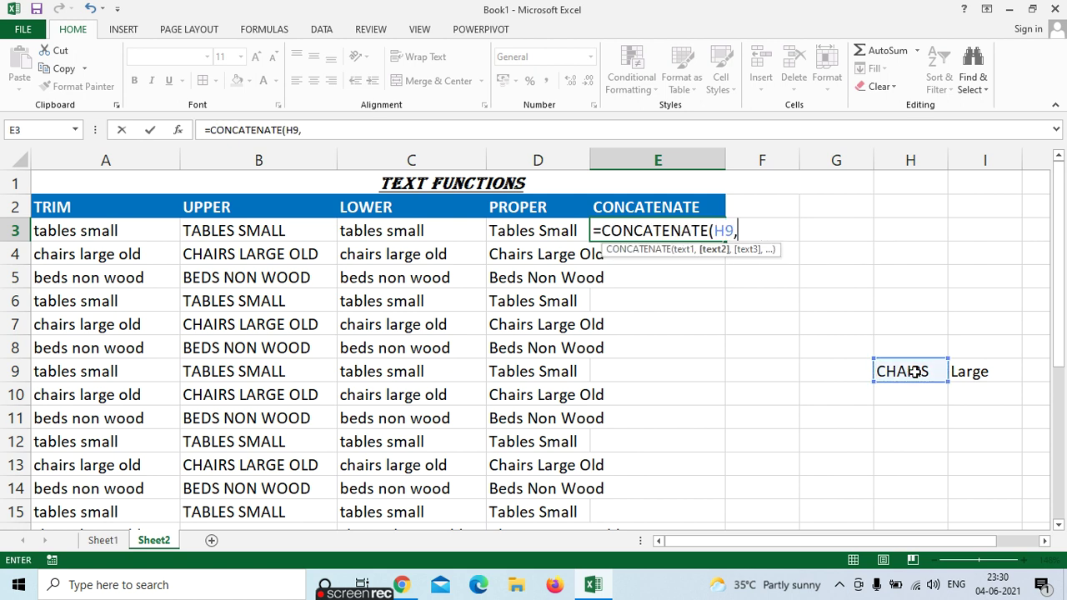
left_click(977, 377)
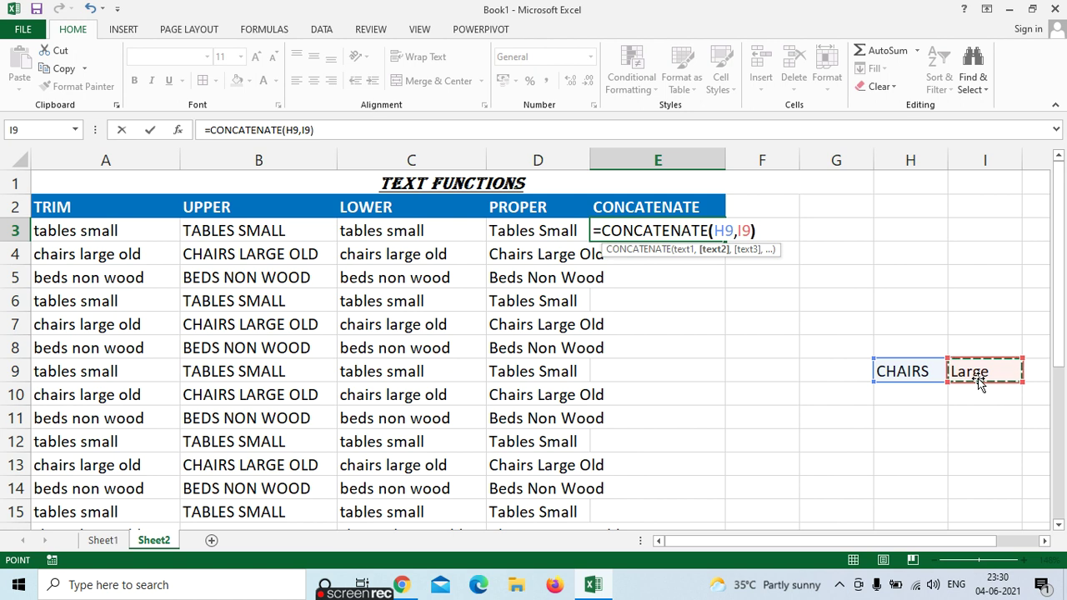
key("Return")
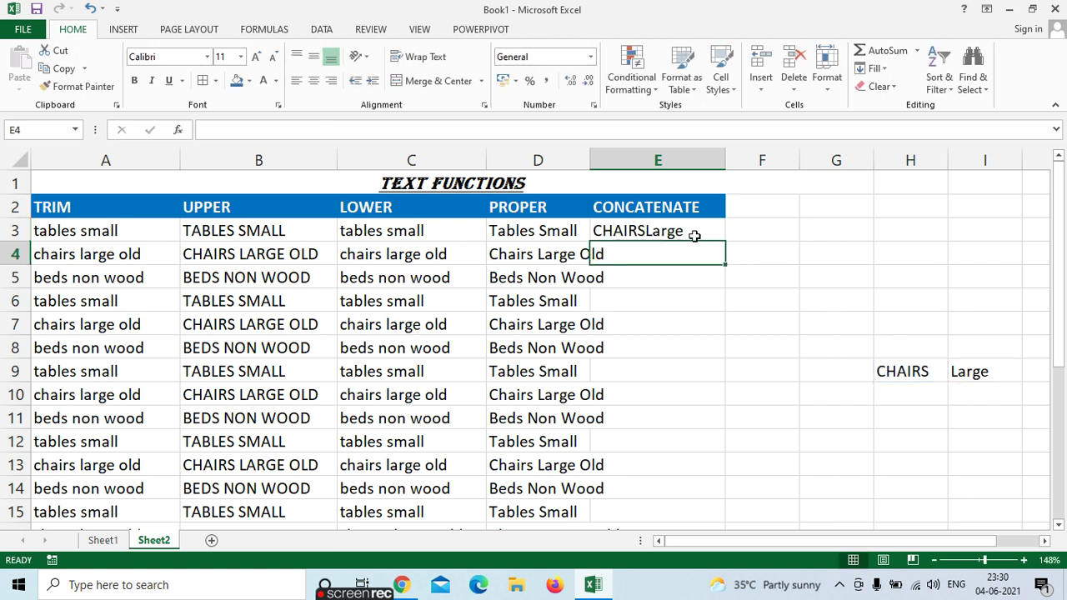
left_click(695, 236)
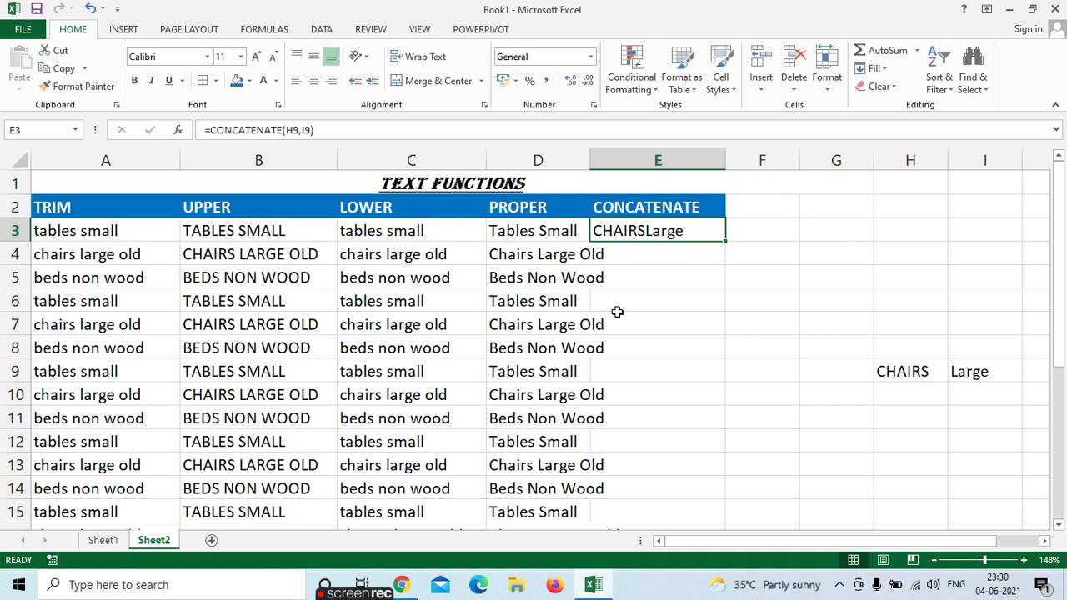
- Switch to Sheet1 to view the BASIC FORMULAS and DATE N TIME FUNCTIONS tables
left_click(108, 544)
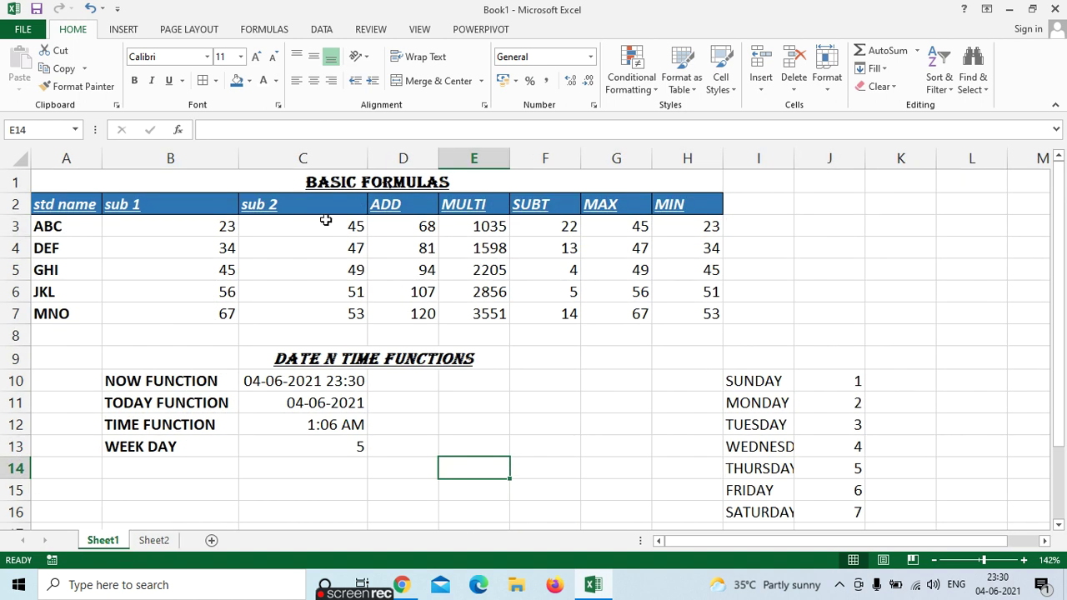